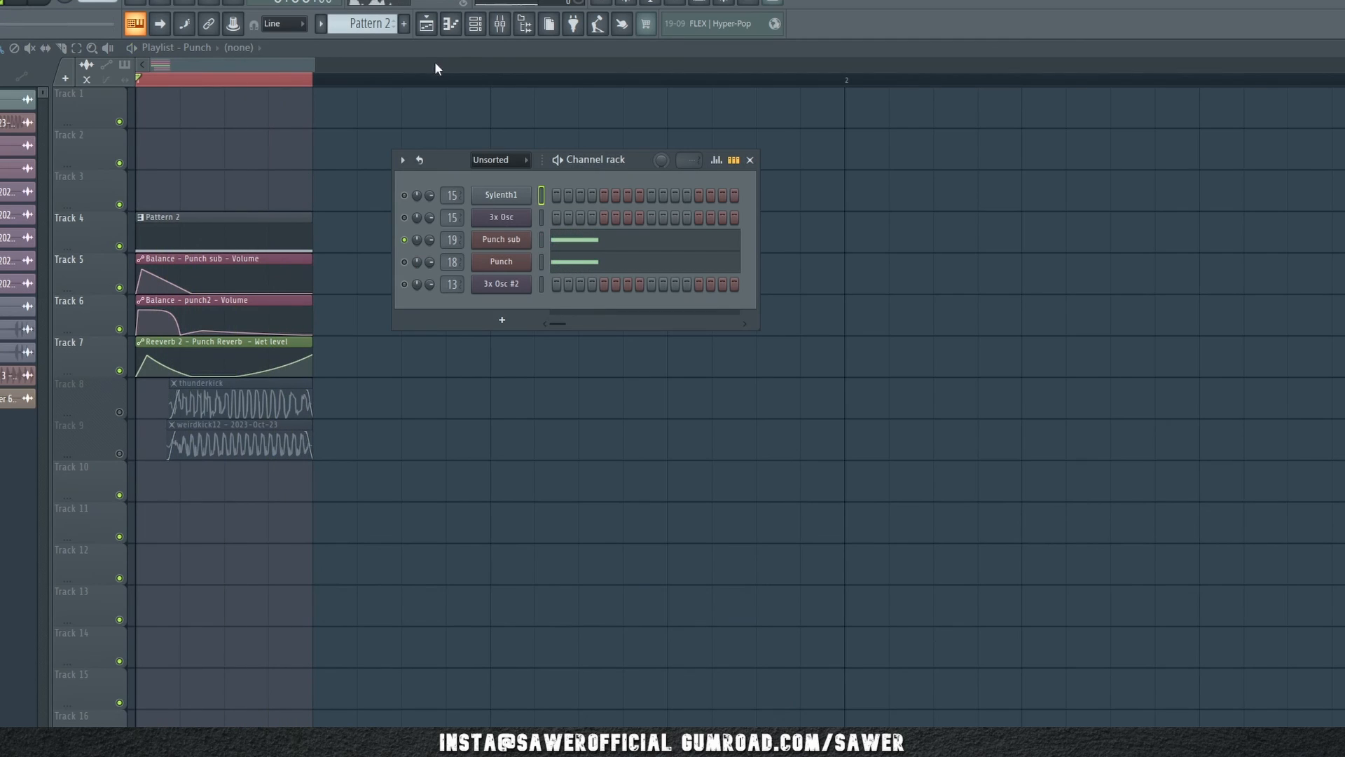
Show the mixer and play the punch loop to examine the punch2 and Punch sub tracks.
{"action": "left_click", "coordinate": [500, 26]}
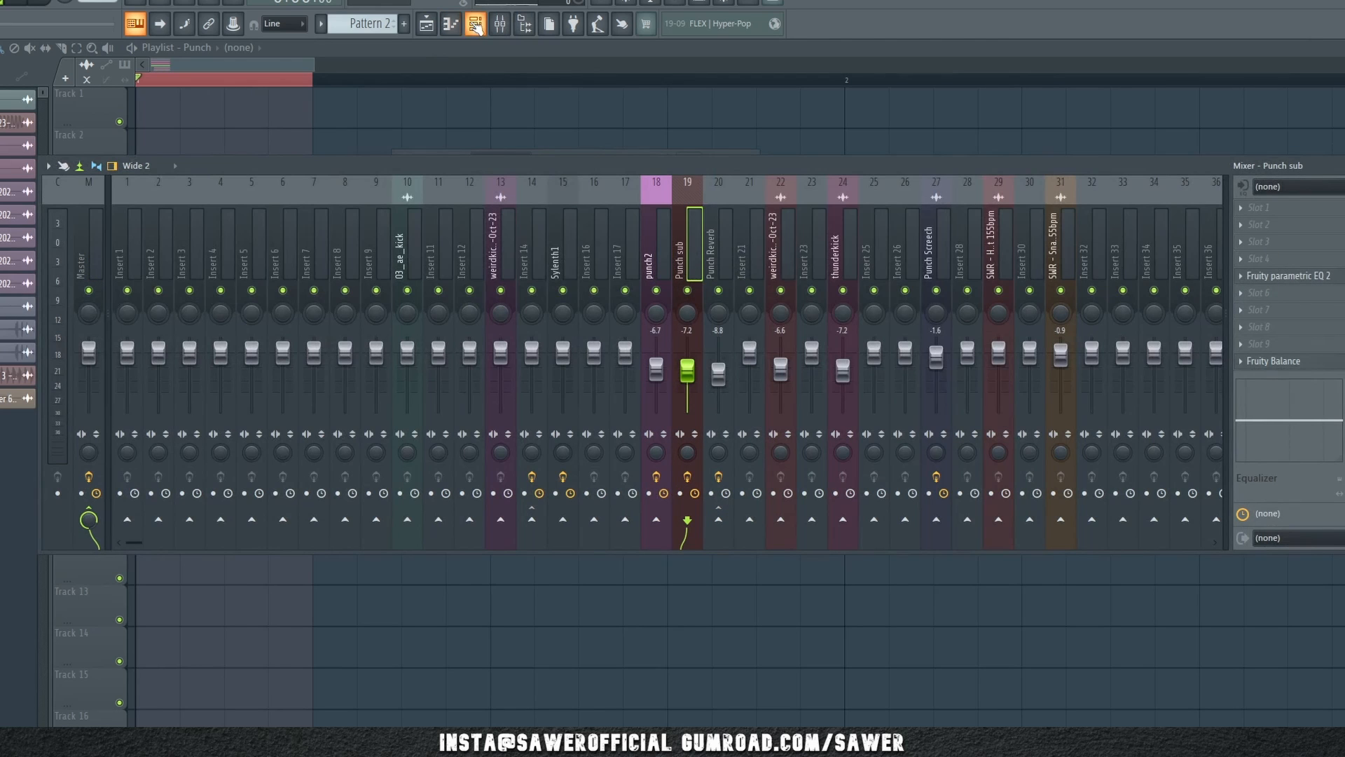
{"action": "left_click", "coordinate": [475, 26]}
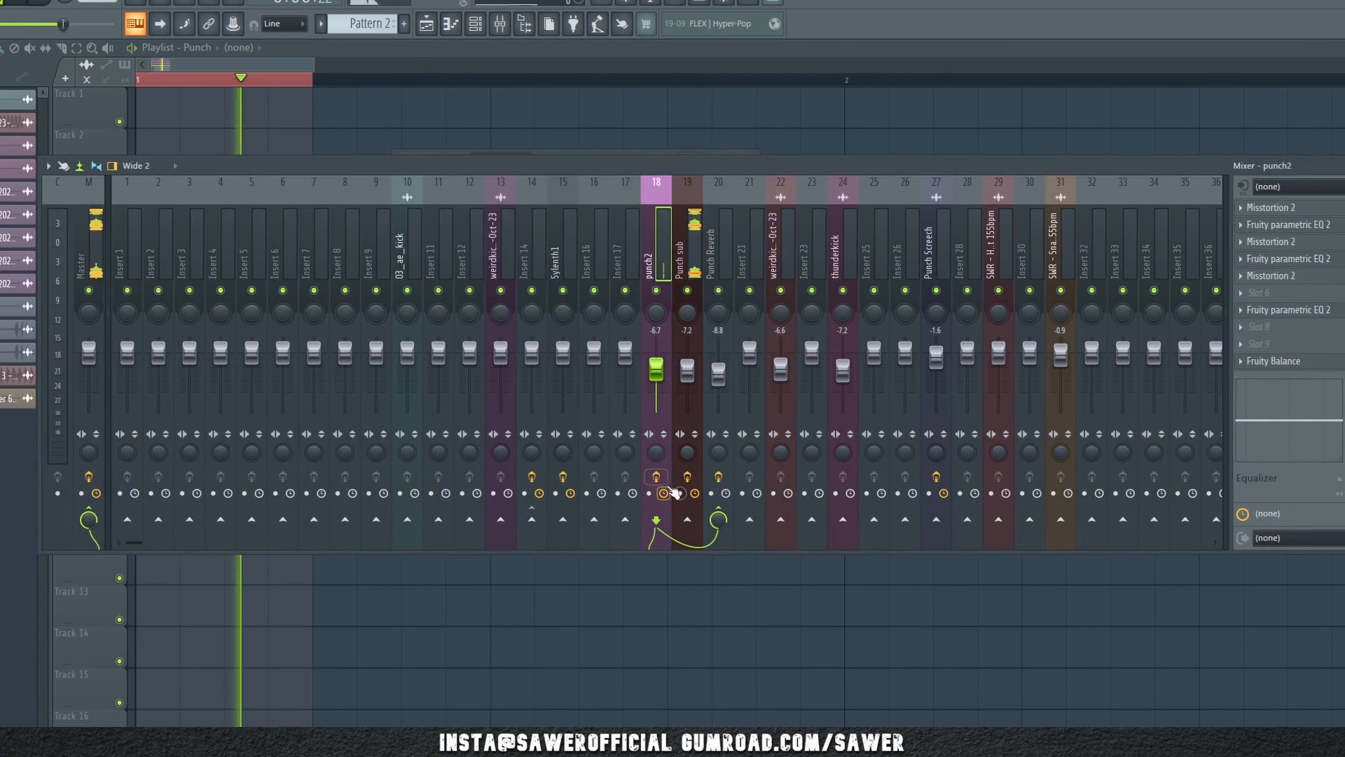
{"action": "key", "text": "space"}
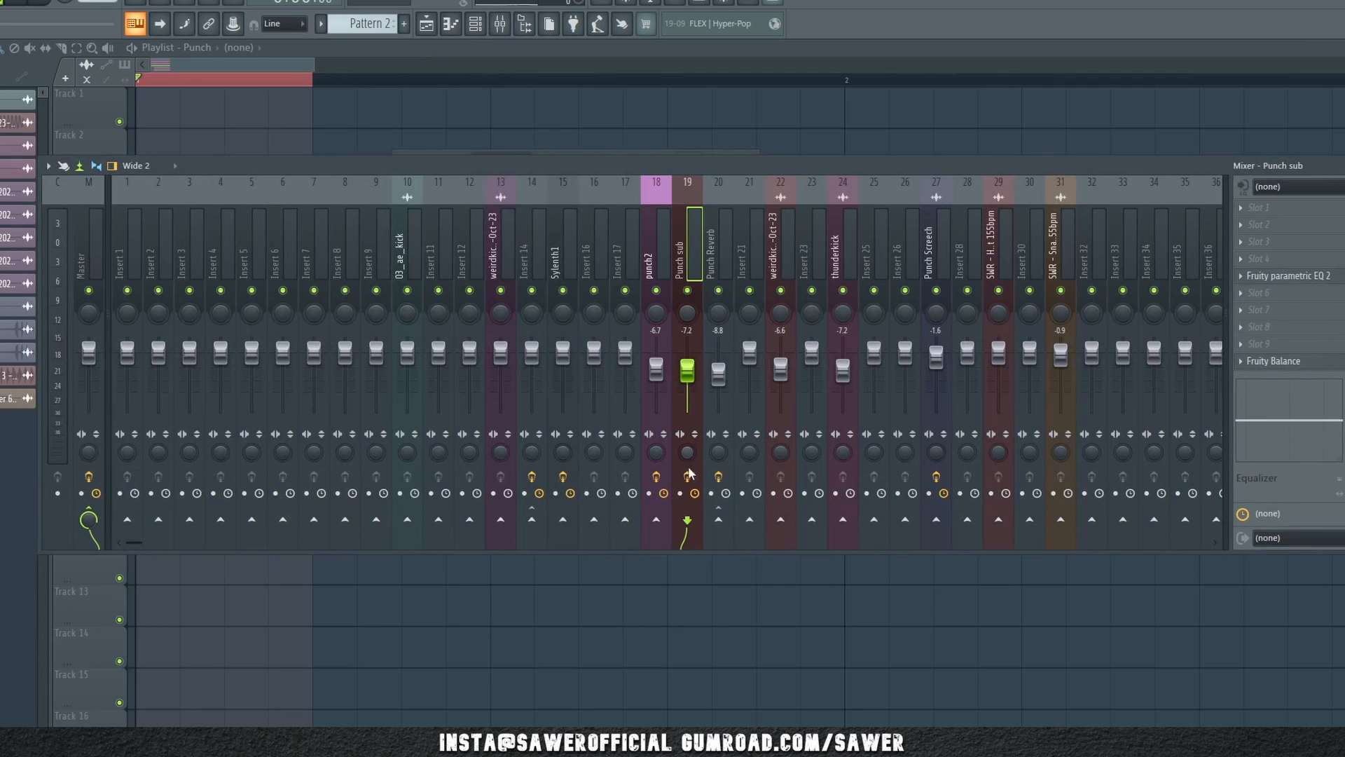
Open the Punch sub channel's Bassdrum instrument from the channel rack and move its window clear of the rack.
{"action": "left_click", "coordinate": [476, 27]}
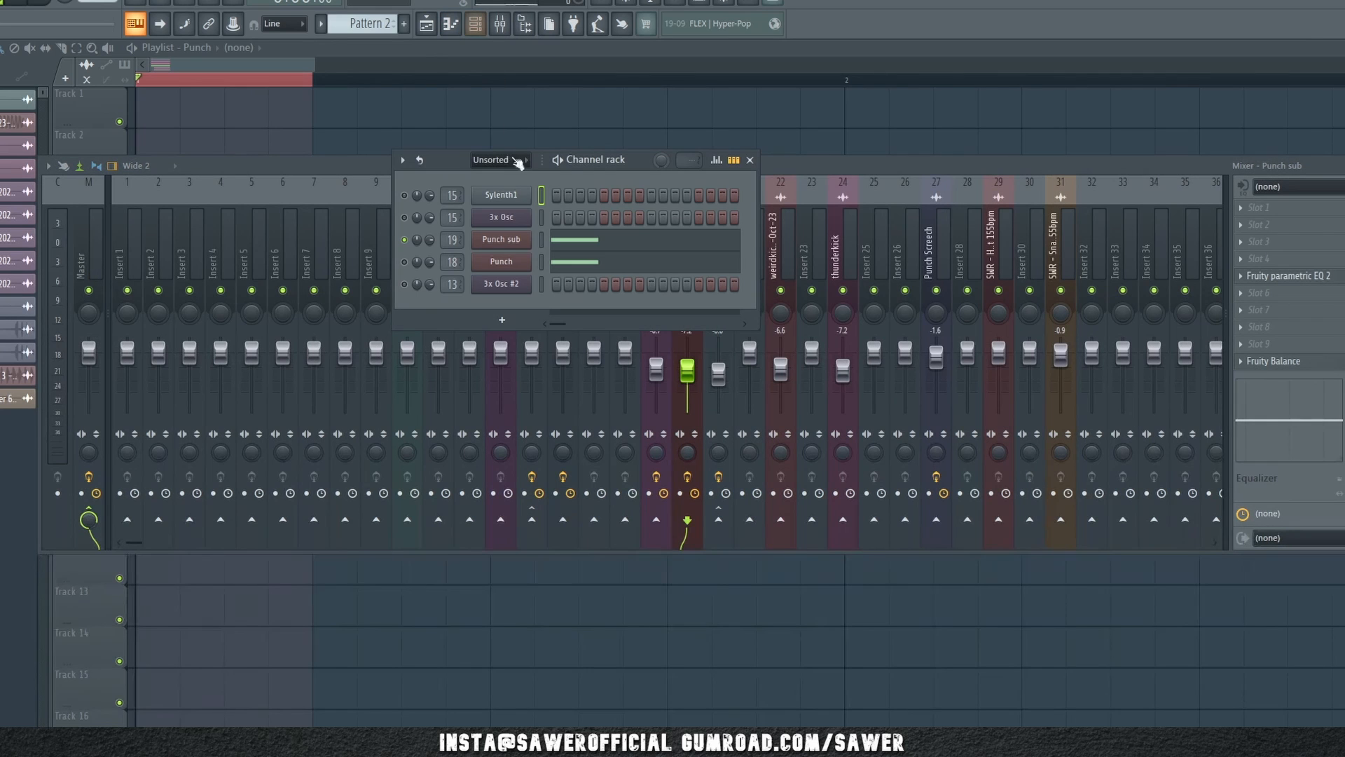
{"action": "left_click", "coordinate": [522, 244]}
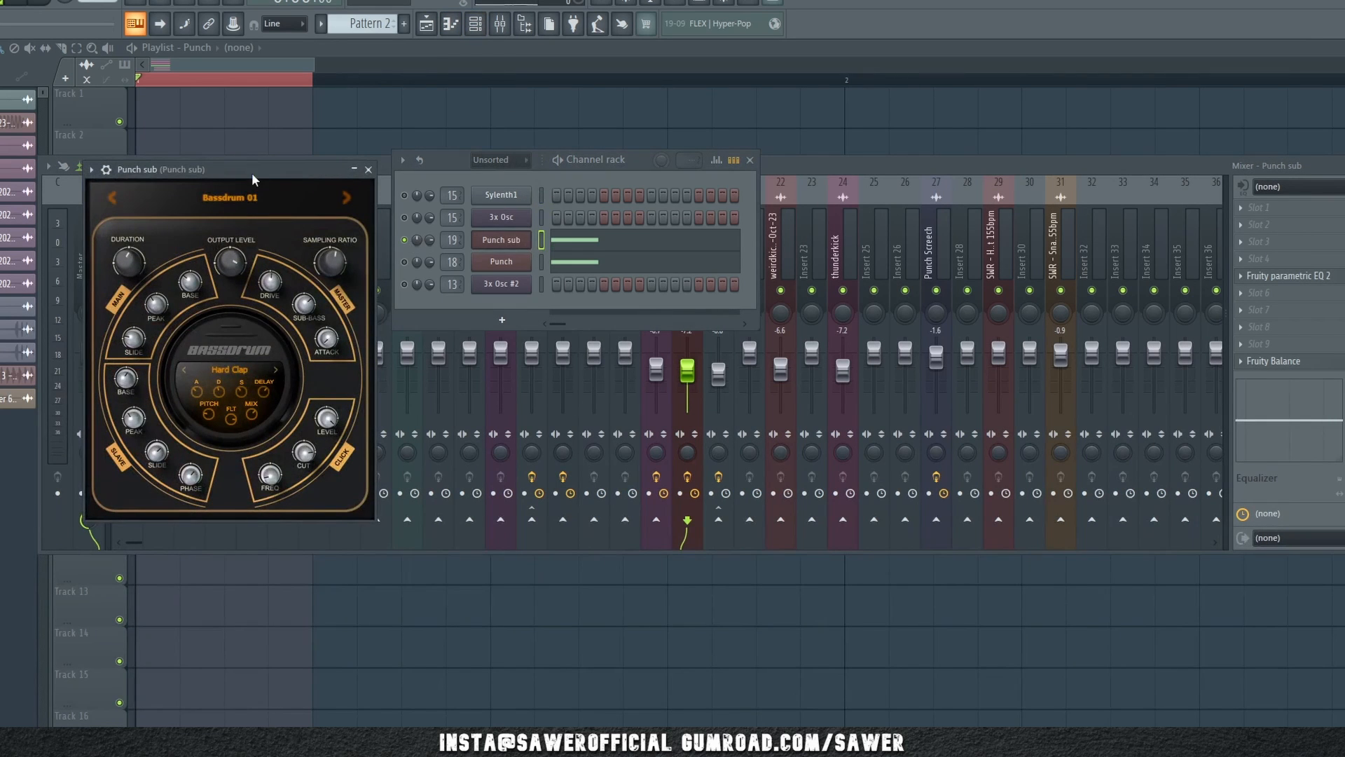
{"action": "left_click_drag", "start_coordinate": [253, 175], "coordinate": [876, 186]}
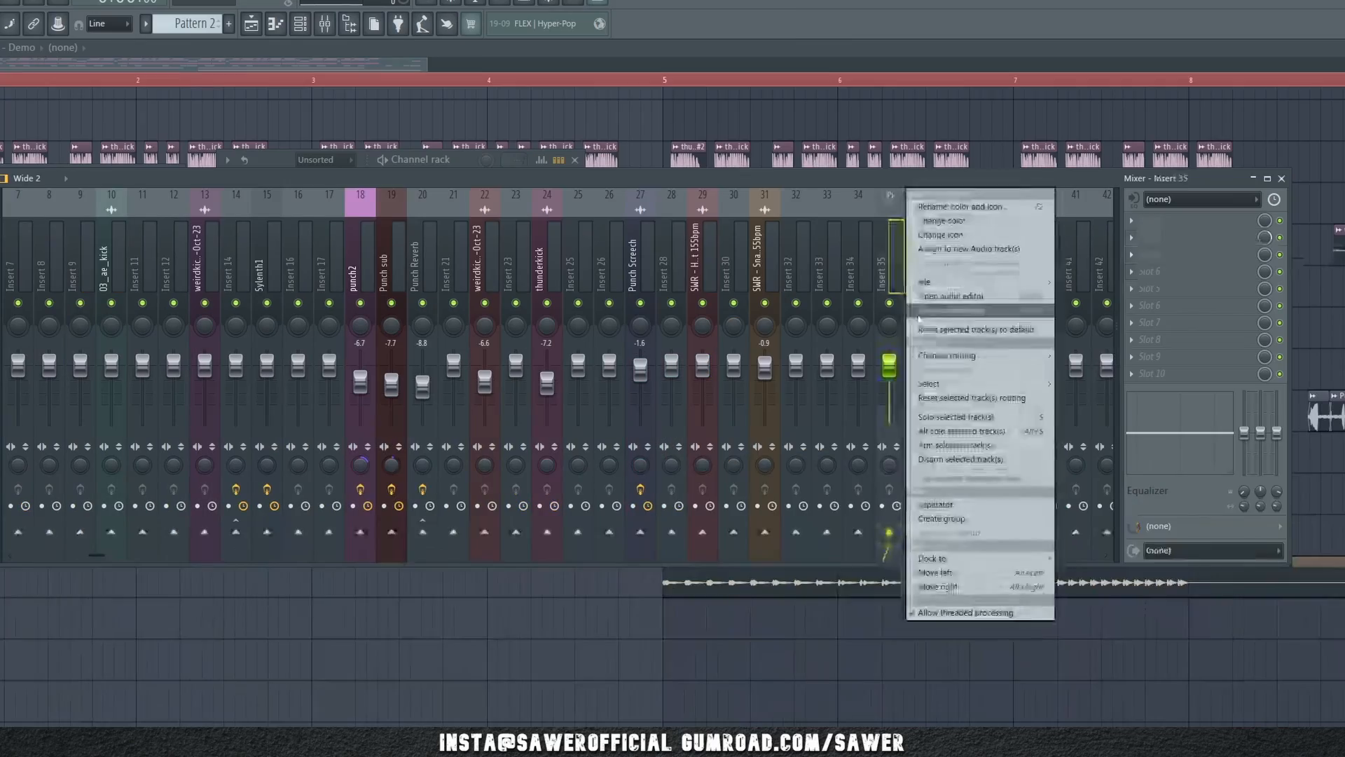
Route the selected FL Keys channel to mixer track Insert 35.
{"action": "mouse_move", "coordinate": [944, 355]}
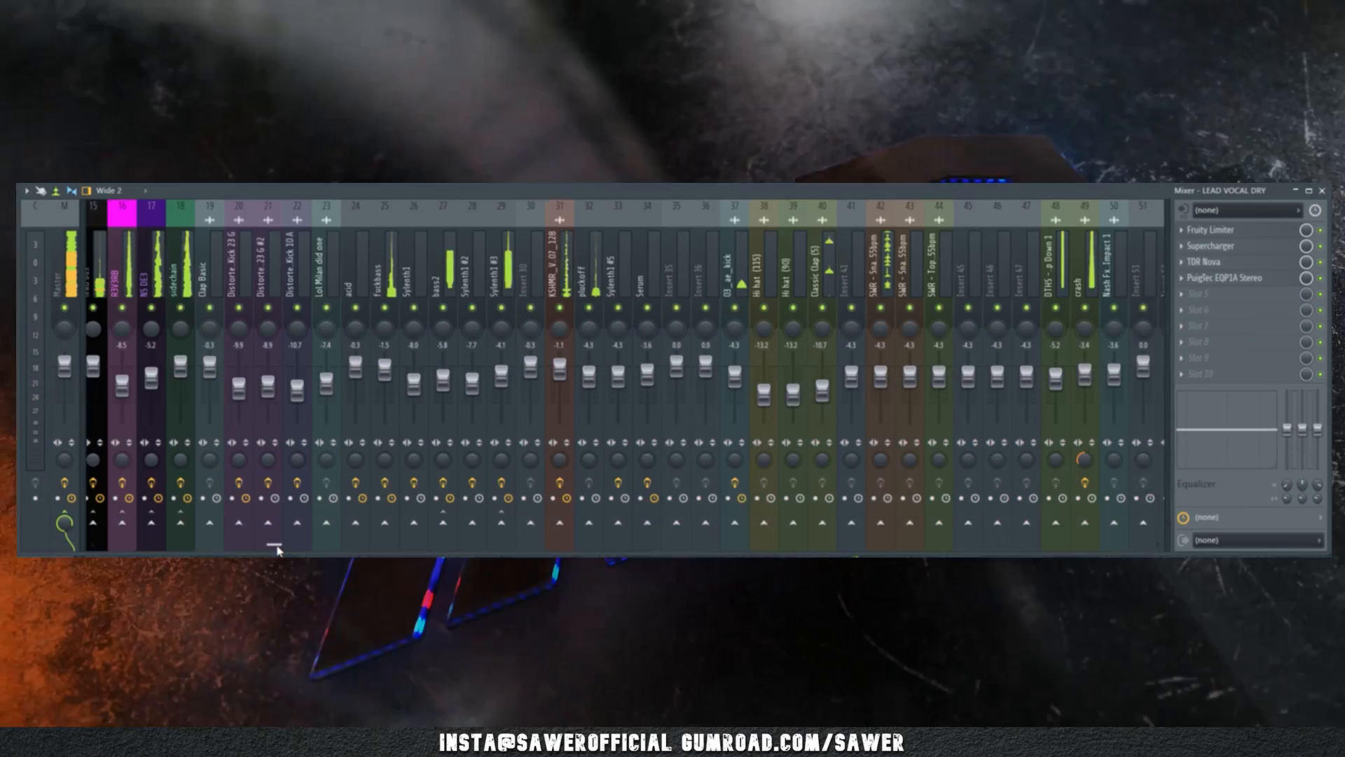
{"action": "left_click_drag", "start_coordinate": [271, 549], "coordinate": [204, 549]}
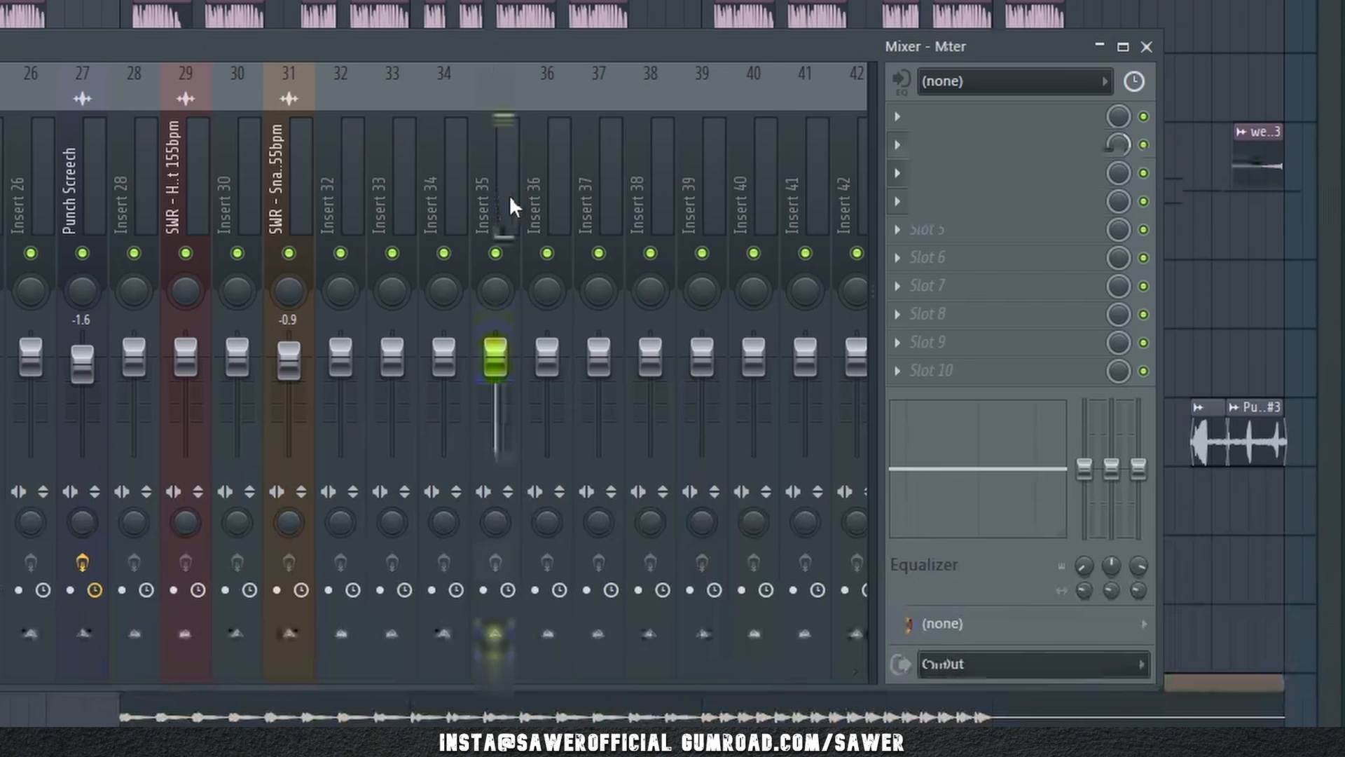
{"action": "right_click", "coordinate": [509, 195]}
{"action": "mouse_move", "coordinate": [718, 346]}
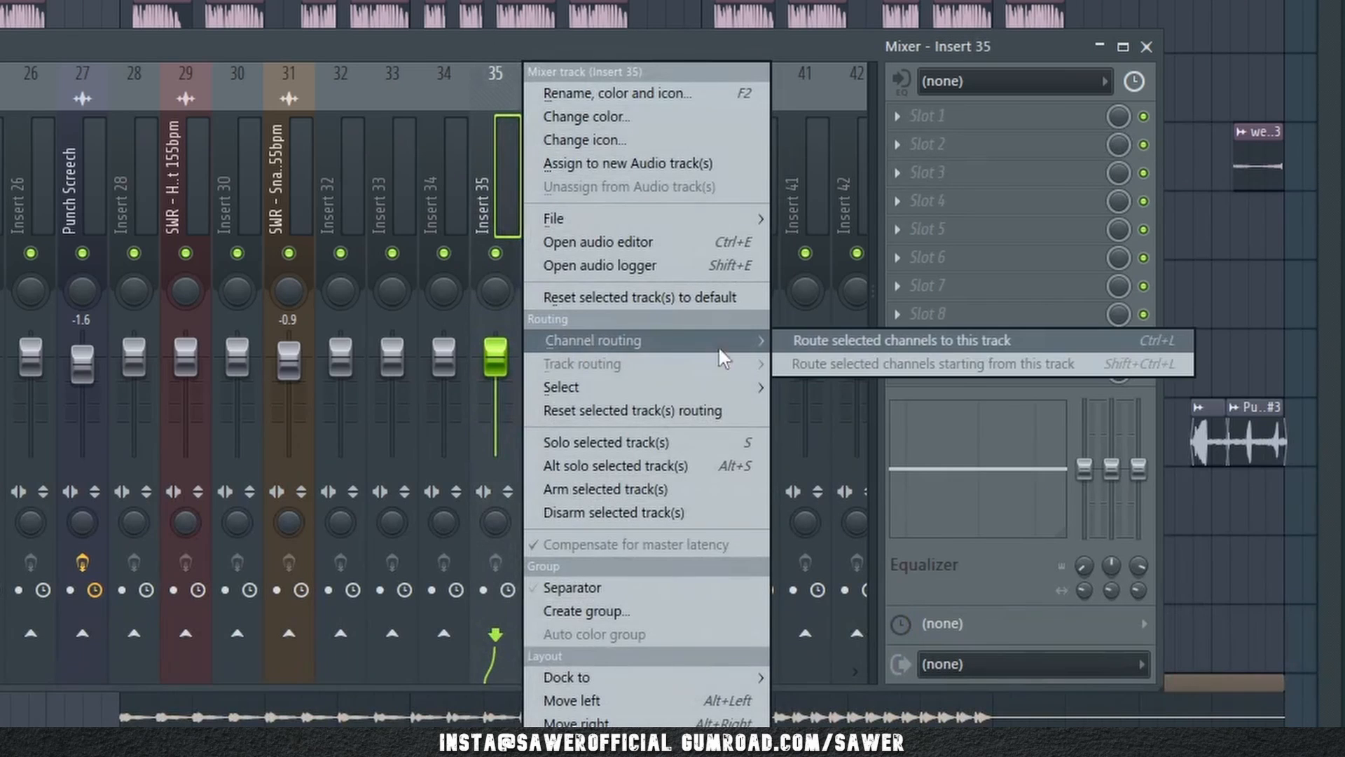
{"action": "left_click", "coordinate": [983, 340]}
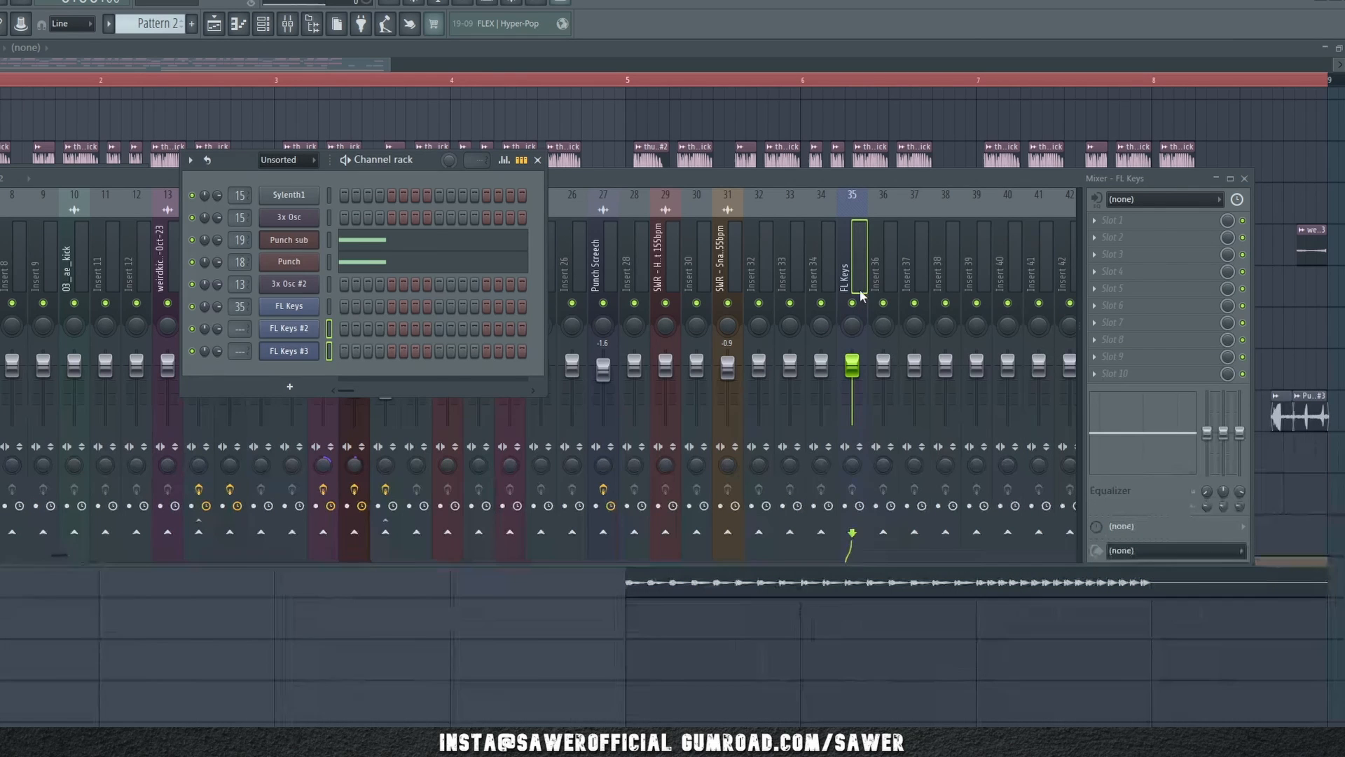
Route the selected FL Keys #2 and FL Keys #3 channels to consecutive mixer tracks starting from Insert 36.
{"action": "left_click", "coordinate": [881, 269]}
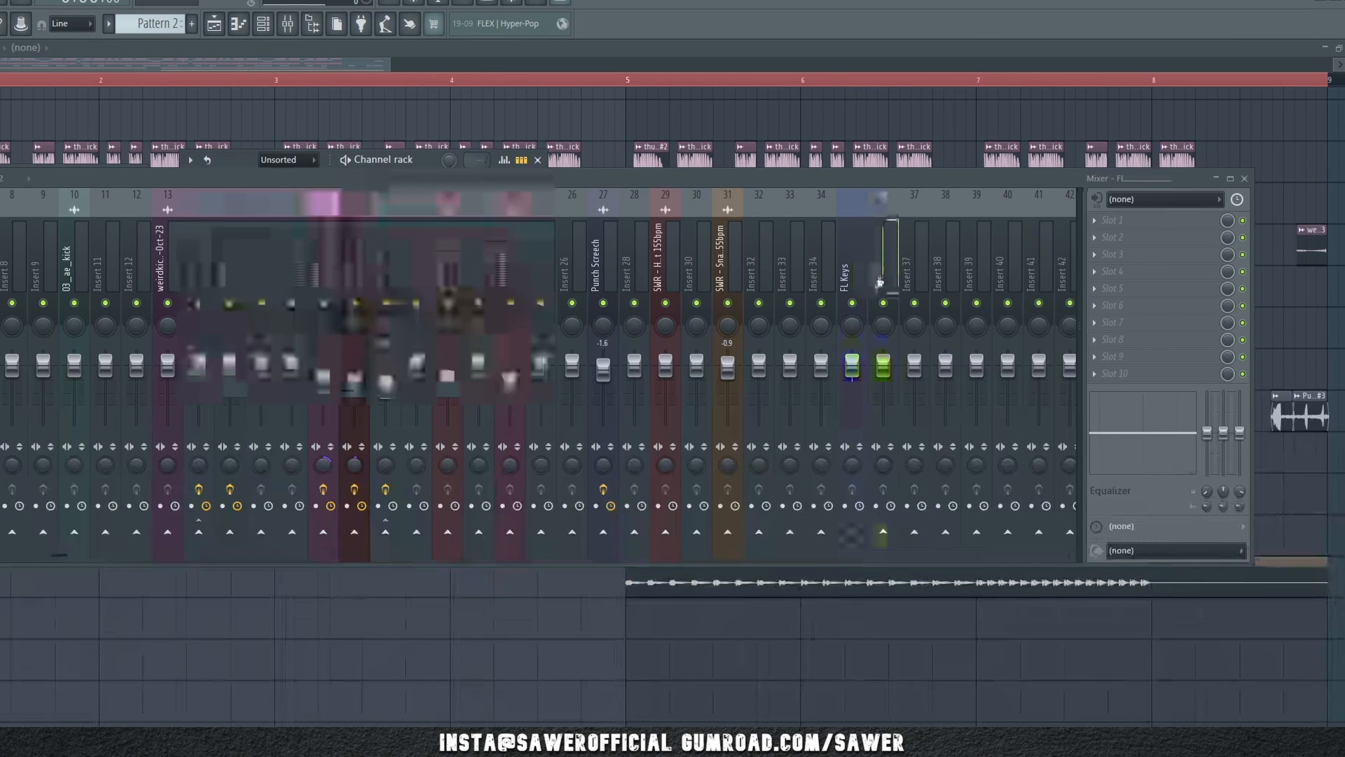
{"action": "right_click", "coordinate": [894, 269]}
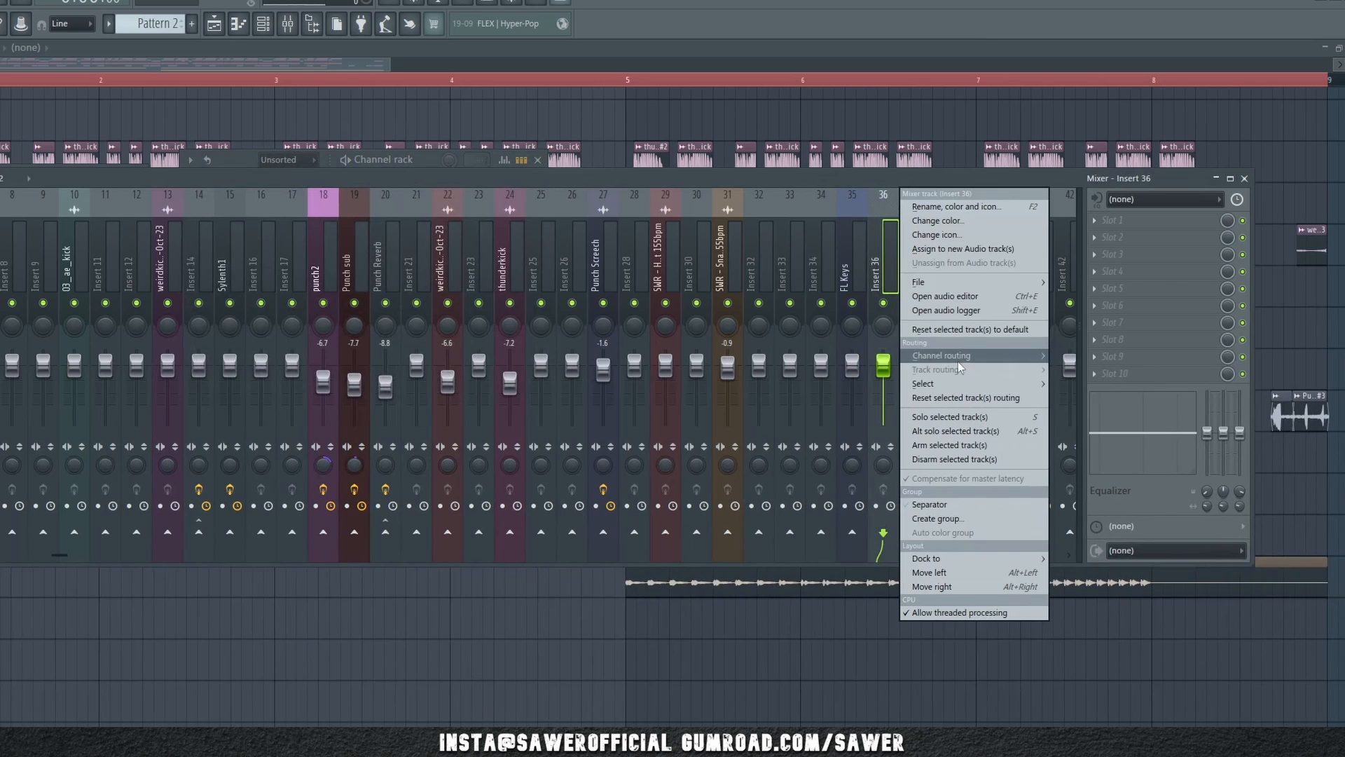
{"action": "left_click", "coordinate": [1142, 369]}
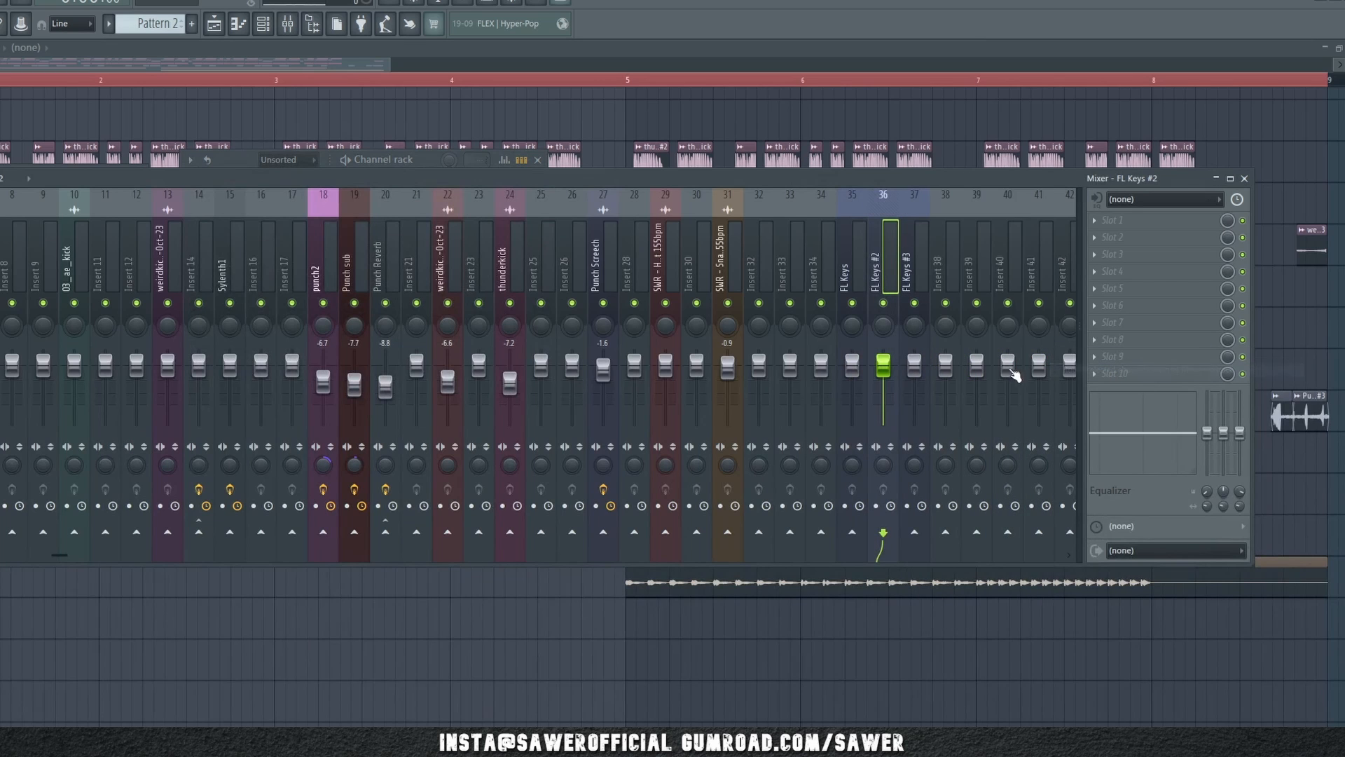
{"action": "left_click", "coordinate": [263, 25]}
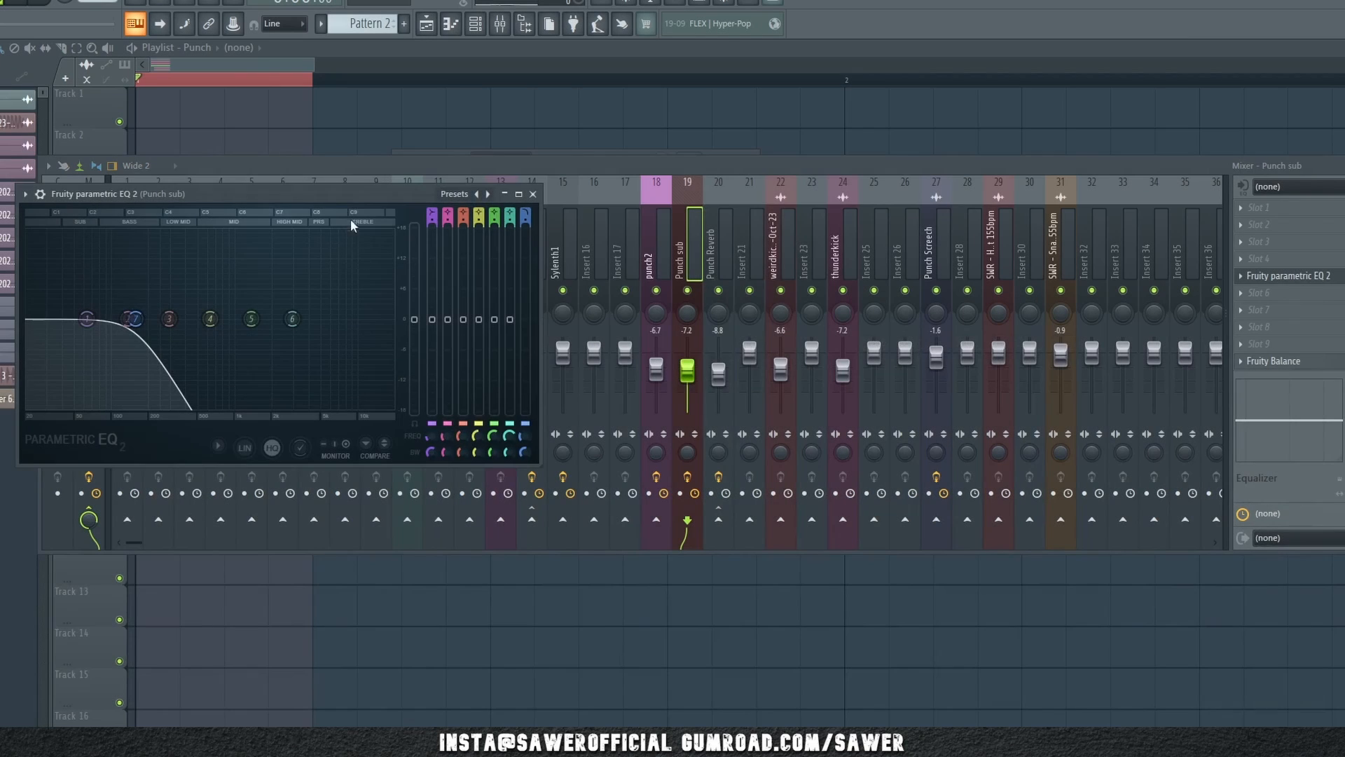
Sweep the band 7 low-pass frequency on Punch sub's Fruity parametric EQ 2 up and back down to the bass range, and close the EQ.
{"action": "left_click_drag", "start_coordinate": [347, 193], "coordinate": [627, 191]}
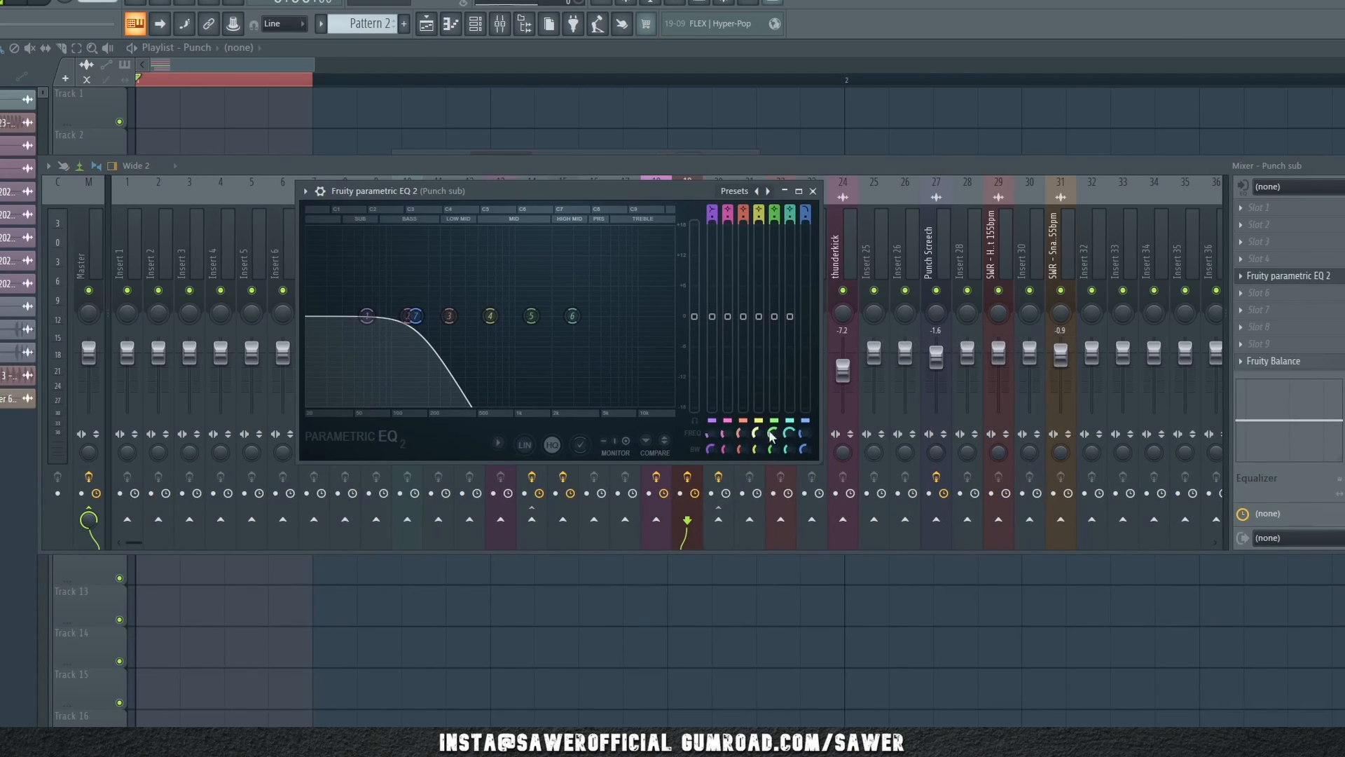
{"action": "left_click_drag", "start_coordinate": [805, 434], "coordinate": [806, 316]}
{"action": "left_click_drag", "start_coordinate": [806, 435], "coordinate": [806, 446]}
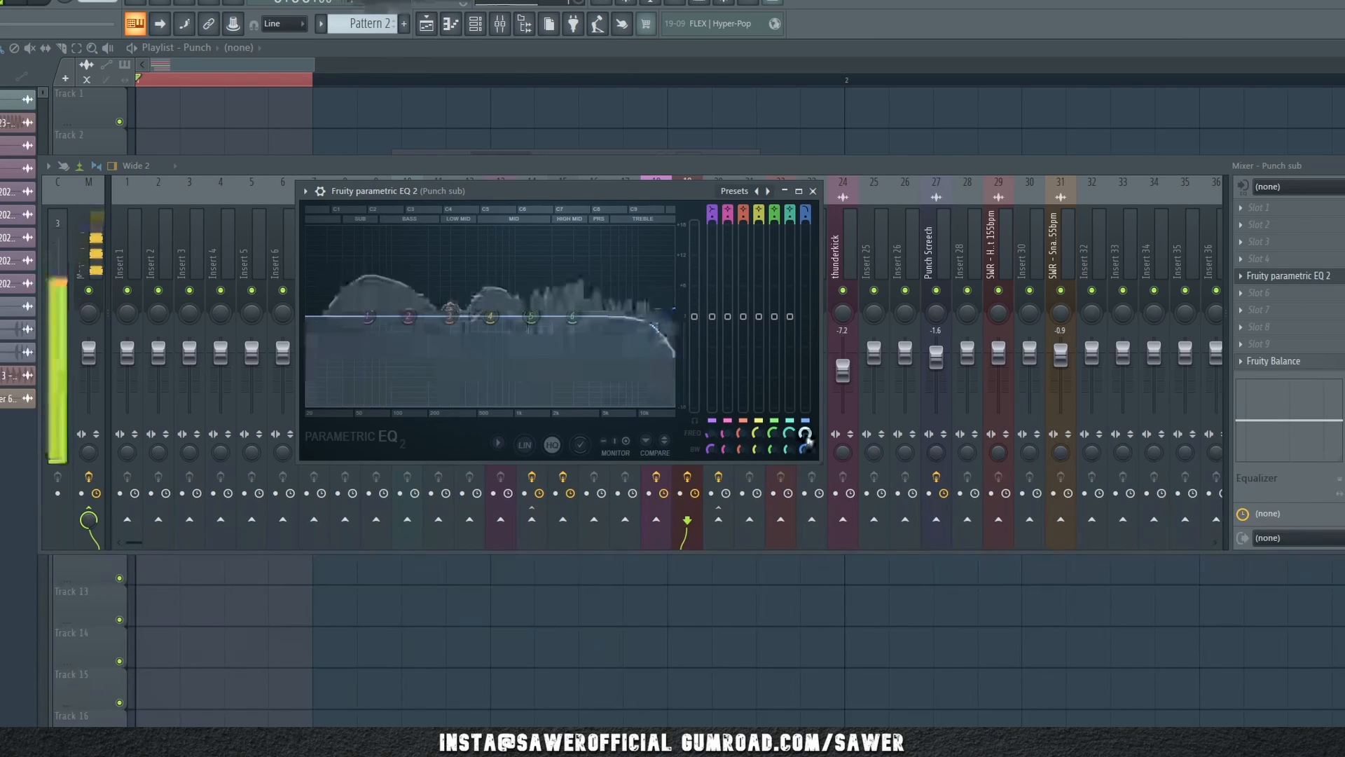
{"action": "scroll", "coordinate": [805, 435], "scroll_direction": "down", "scroll_amount": 10}
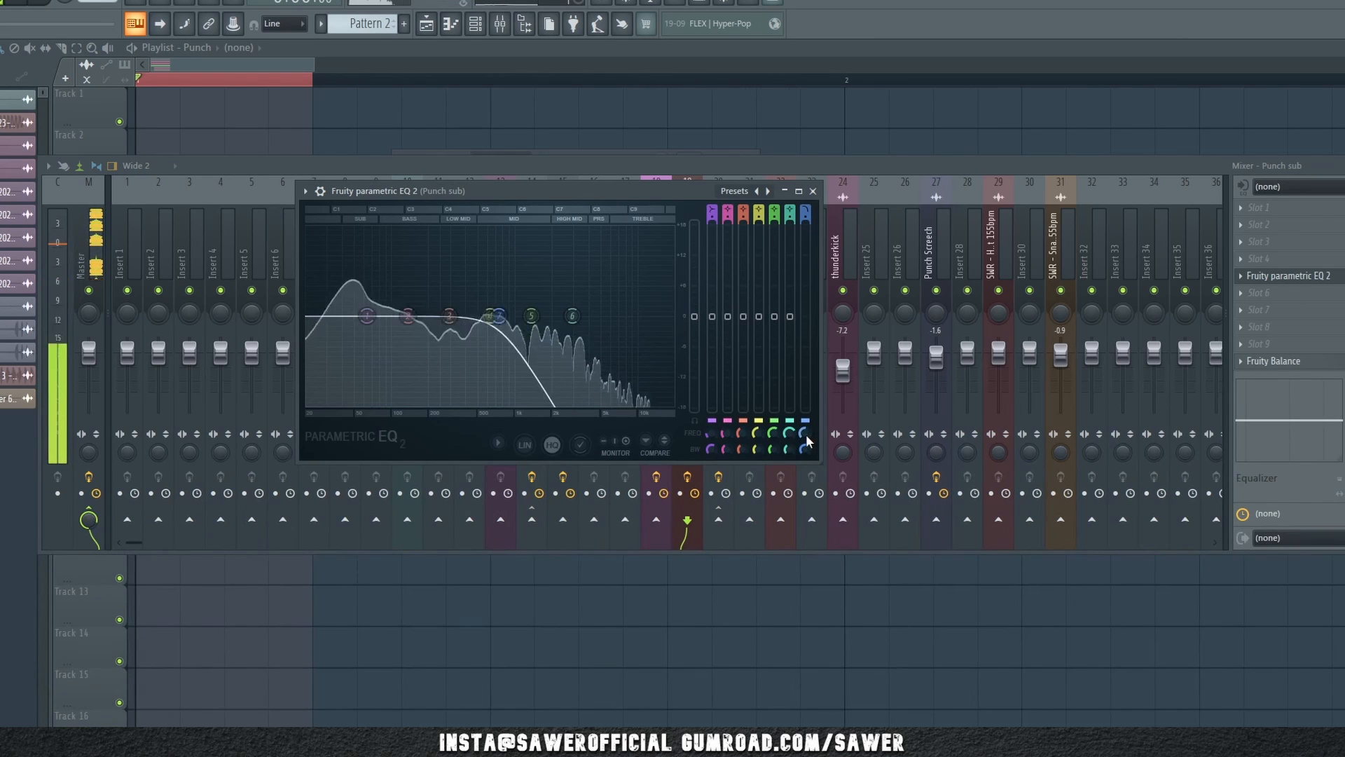
{"action": "scroll", "coordinate": [806, 434], "scroll_direction": "down", "scroll_amount": 5}
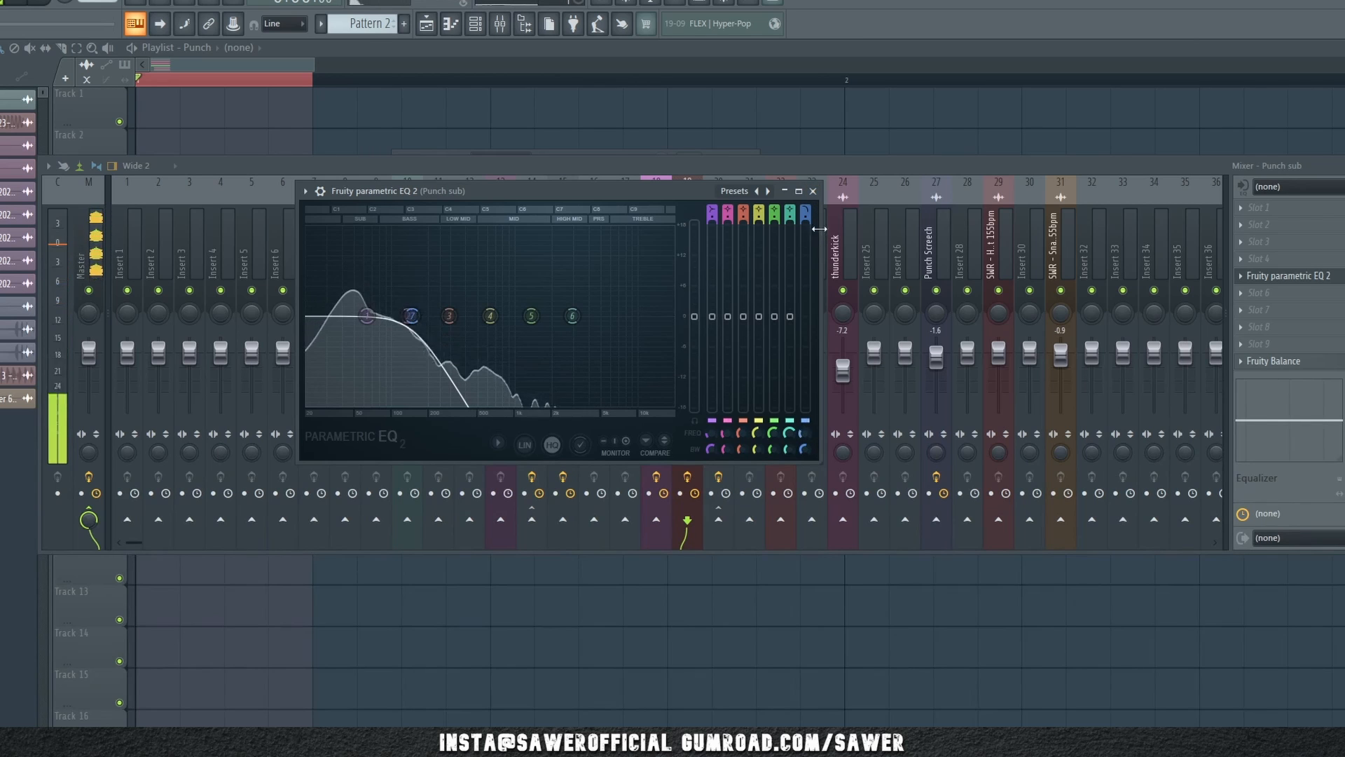
{"action": "left_click", "coordinate": [813, 191]}
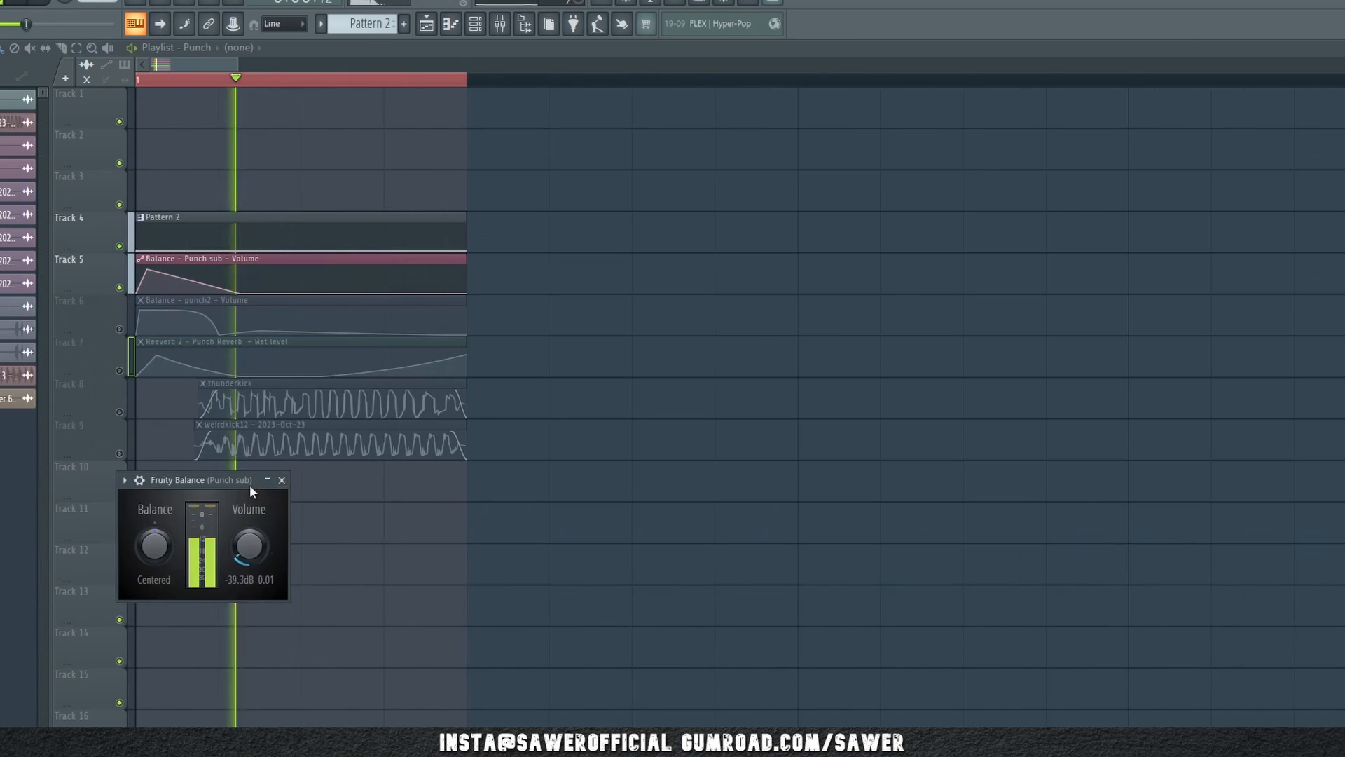
Place Punch sub's Fruity Balance window beside its volume automation clip and enlarge the playlist tracks to examine the volume curve.
{"action": "left_click_drag", "start_coordinate": [249, 485], "coordinate": [591, 277]}
{"action": "scroll", "coordinate": [740, 212], "scroll_direction": "up", "scroll_amount": 4}
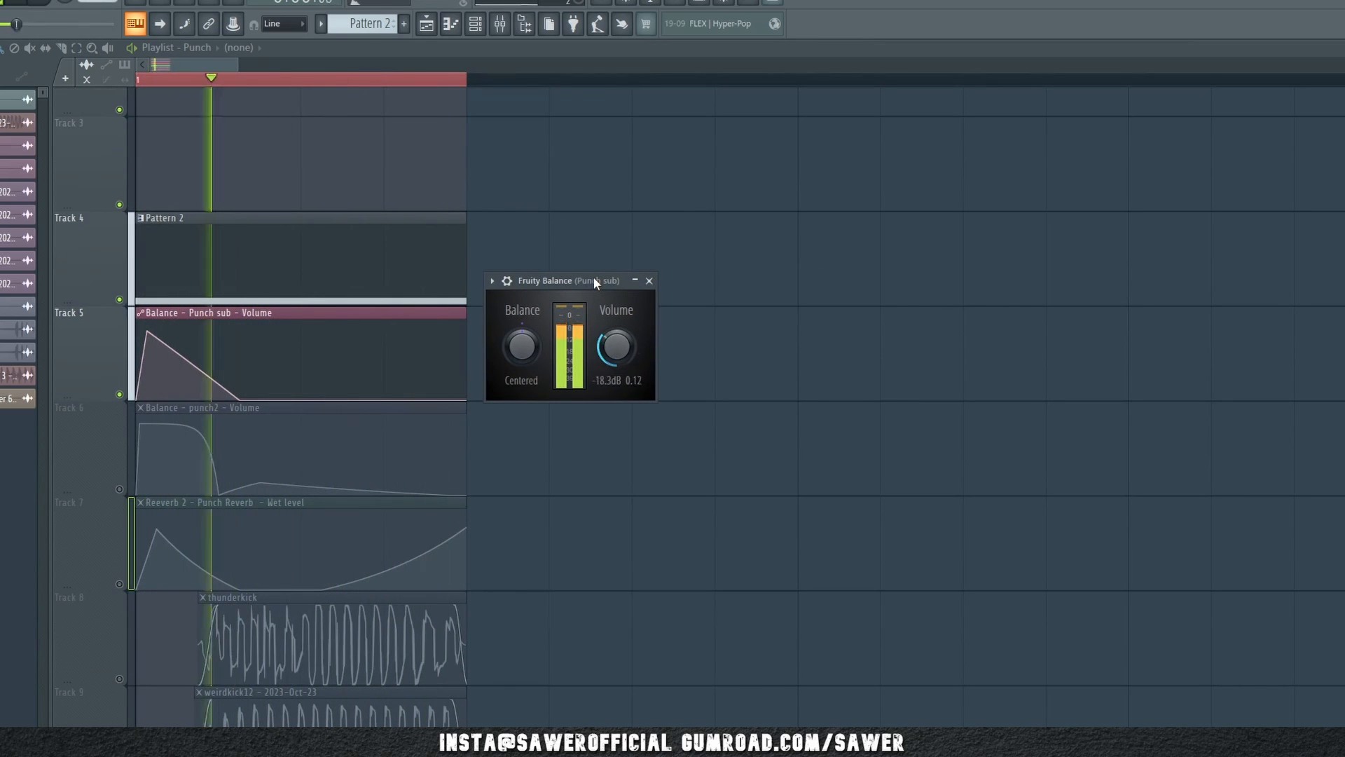
{"action": "scroll", "coordinate": [685, 292], "scroll_direction": "down", "scroll_amount": 4}
{"action": "mouse_move", "coordinate": [614, 287]}
{"action": "left_mouse_down"}
{"action": "mouse_move", "coordinate": [247, 487]}
{"action": "mouse_move", "coordinate": [645, 199]}
{"action": "mouse_move", "coordinate": [593, 251]}
{"action": "mouse_move", "coordinate": [592, 276]}
{"action": "left_mouse_up"}
{"action": "scroll", "coordinate": [700, 217], "scroll_direction": "up", "scroll_amount": 4}
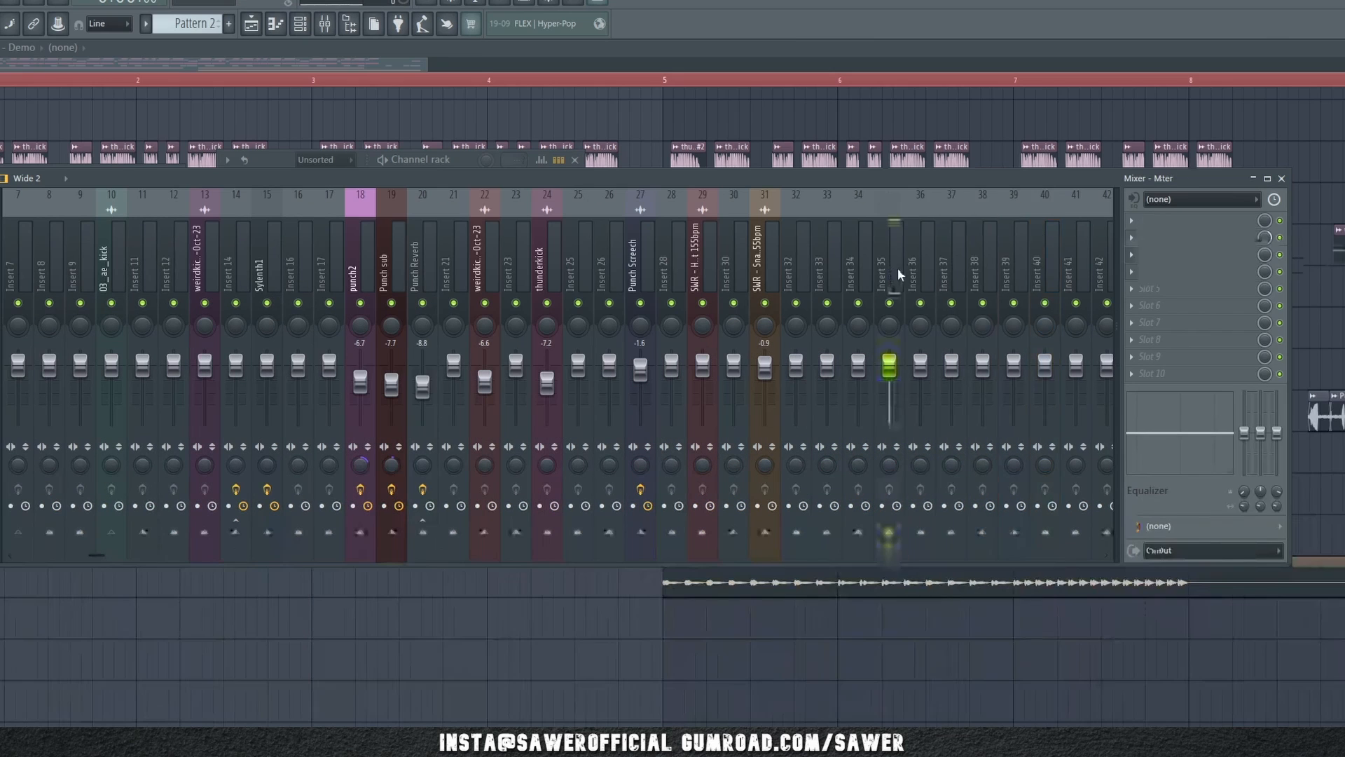
Route the selected FL Keys channel to the empty mixer track Insert 35.
{"action": "right_click", "coordinate": [893, 270]}
{"action": "mouse_move", "coordinate": [943, 355]}
{"action": "left_click", "coordinate": [1183, 356]}
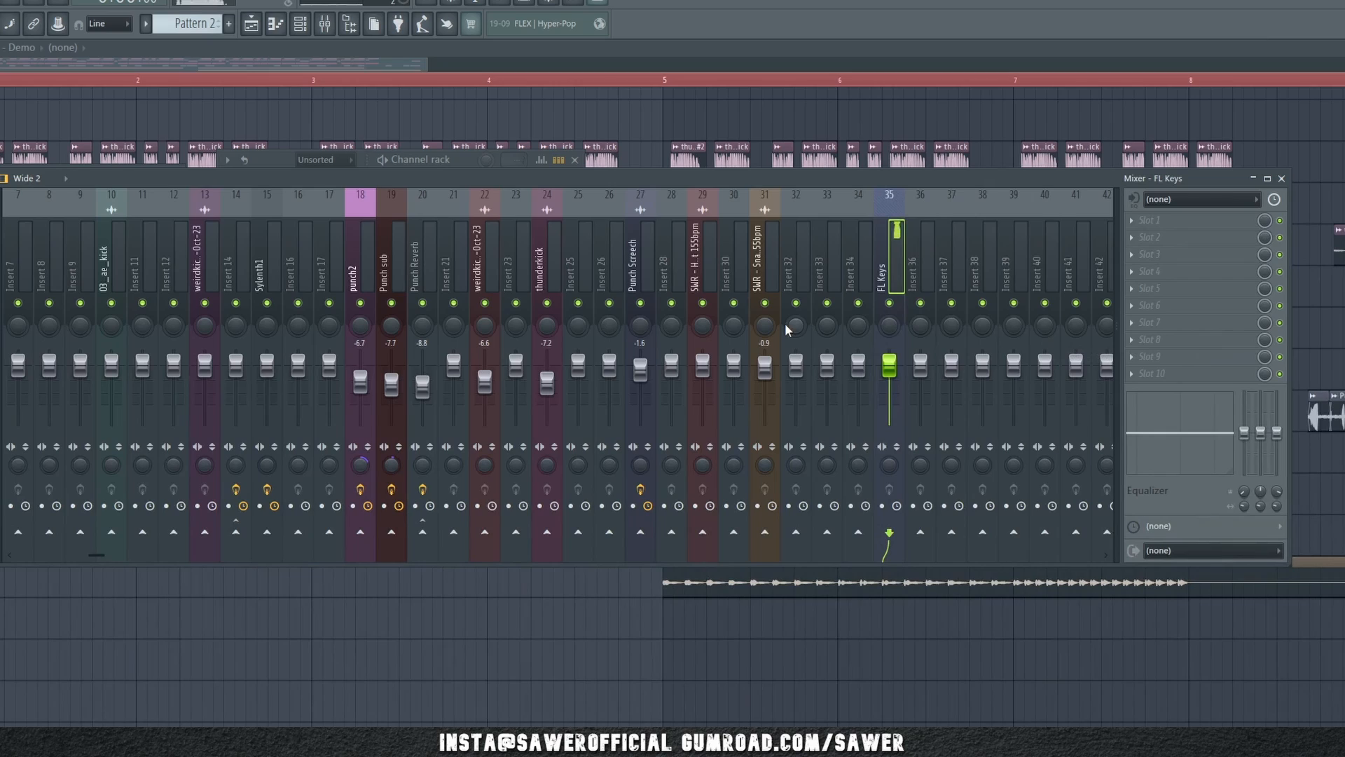
{"action": "right_click", "coordinate": [896, 271]}
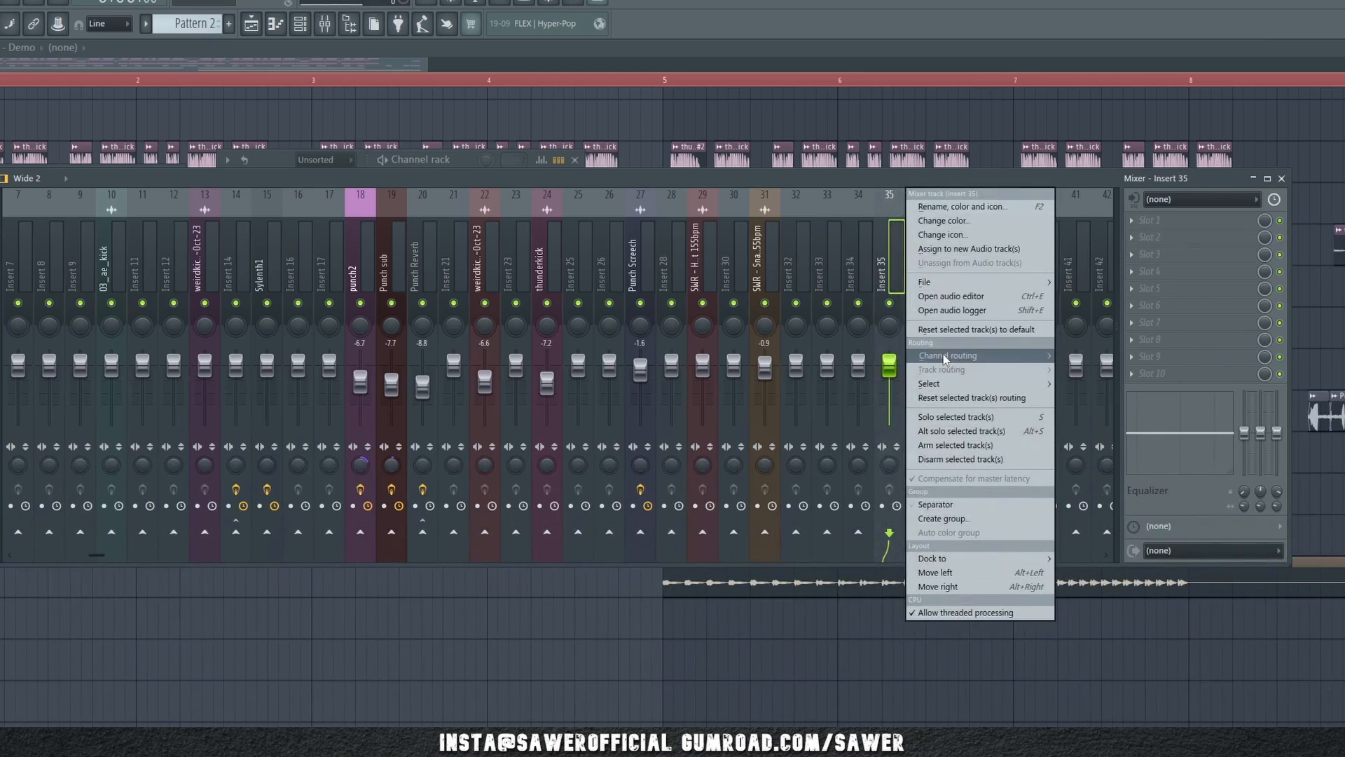
{"action": "mouse_move", "coordinate": [943, 356]}
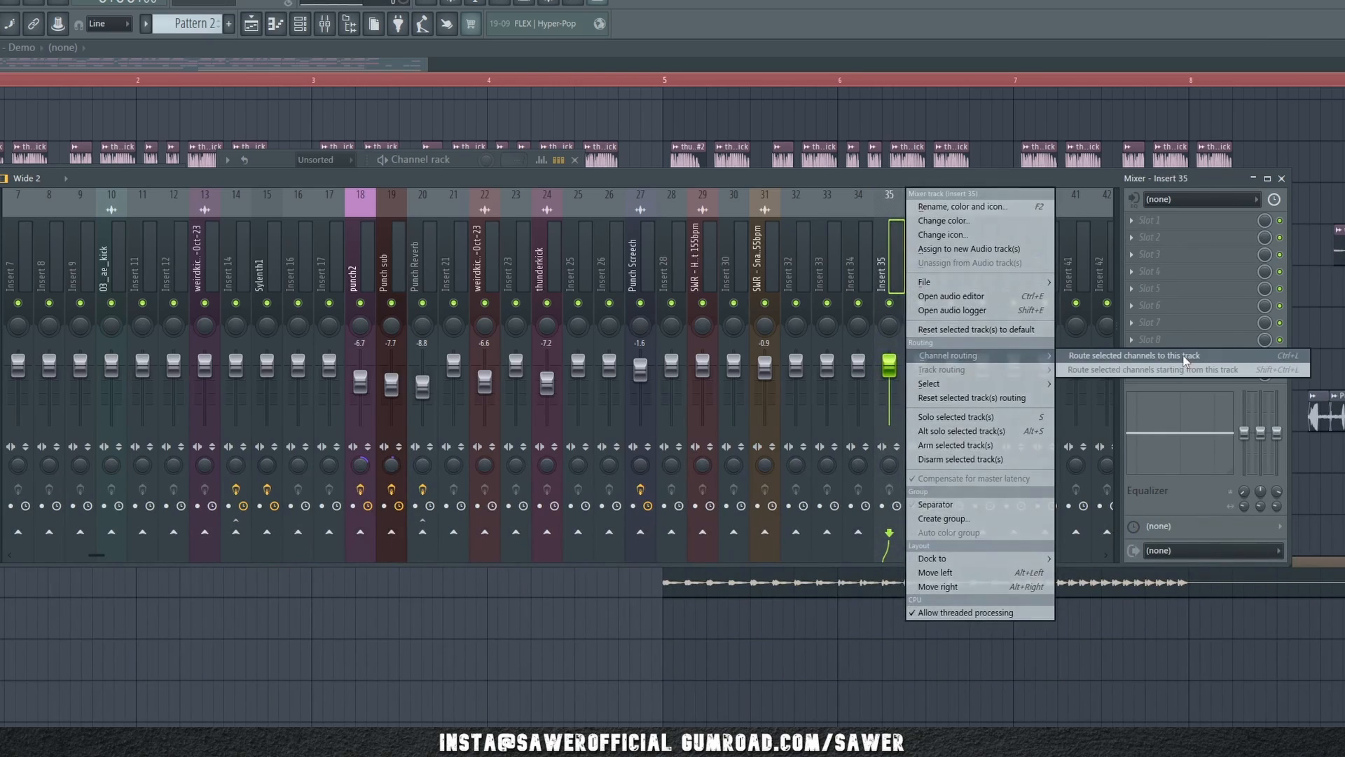
{"action": "left_click", "coordinate": [1183, 355]}
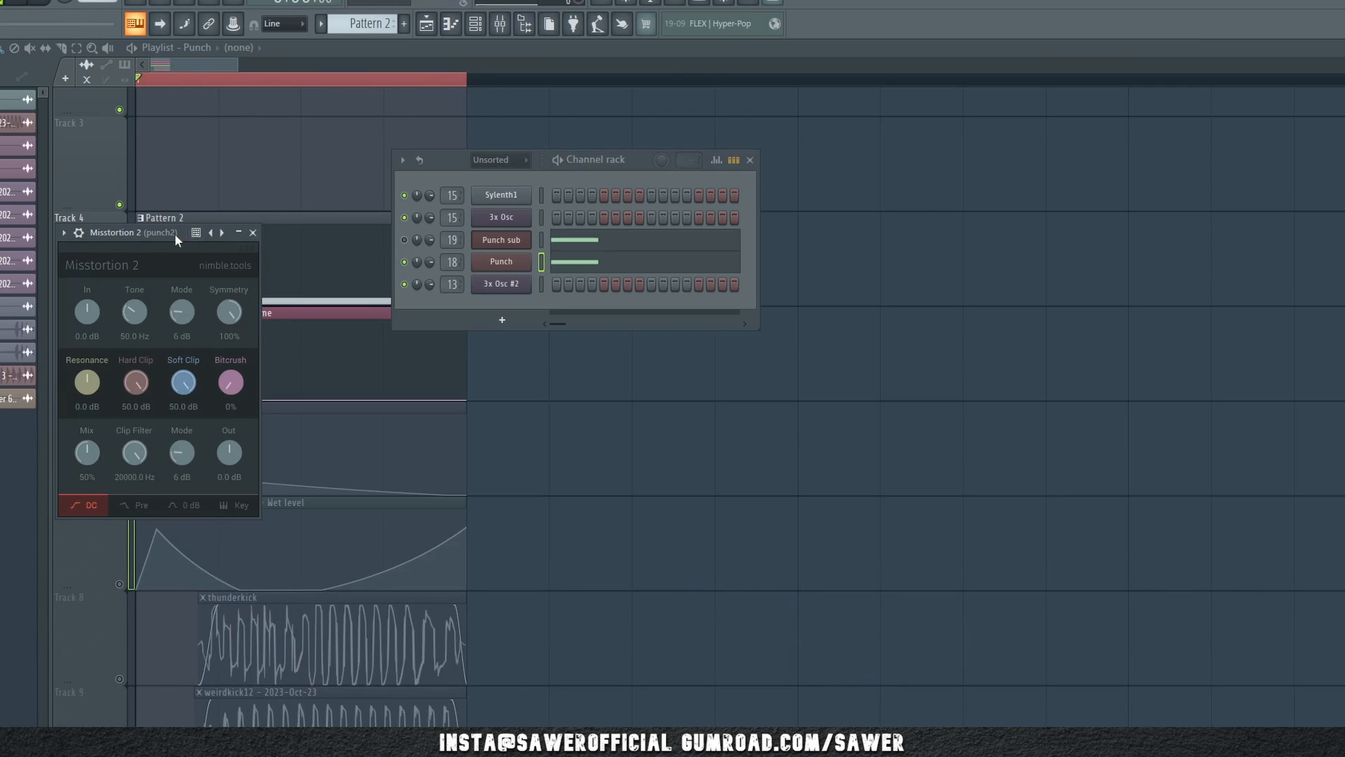
Play the loop while examining the Symmetry and clipping settings of punch2's Misstortion 2, and close the plugin.
{"action": "left_click_drag", "start_coordinate": [175, 233], "coordinate": [633, 341]}
{"action": "key", "text": "space"}
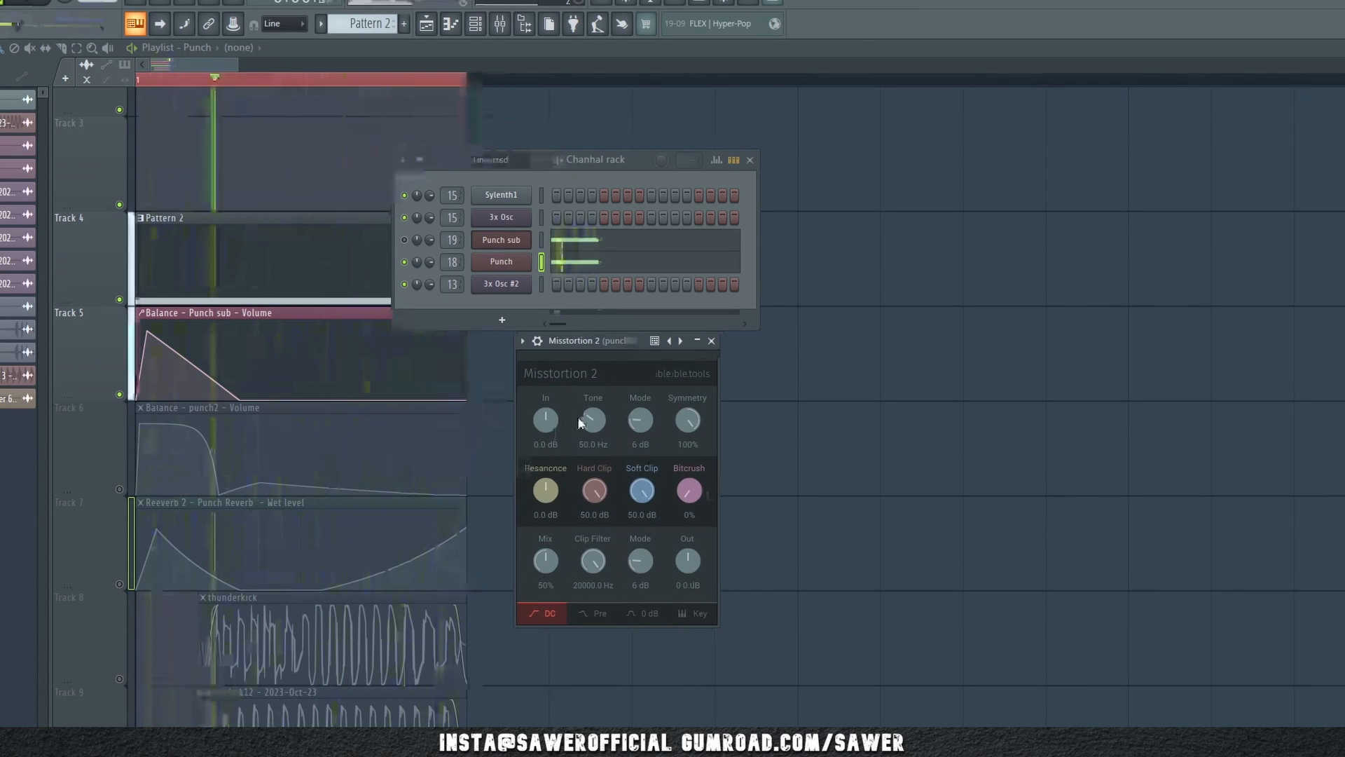
{"action": "mouse_move", "coordinate": [684, 420]}
{"action": "left_mouse_down"}
{"action": "mouse_move", "coordinate": [686, 529]}
{"action": "mouse_move", "coordinate": [692, 317]}
{"action": "left_mouse_up"}
{"action": "left_click_drag", "start_coordinate": [594, 487], "coordinate": [646, 578]}
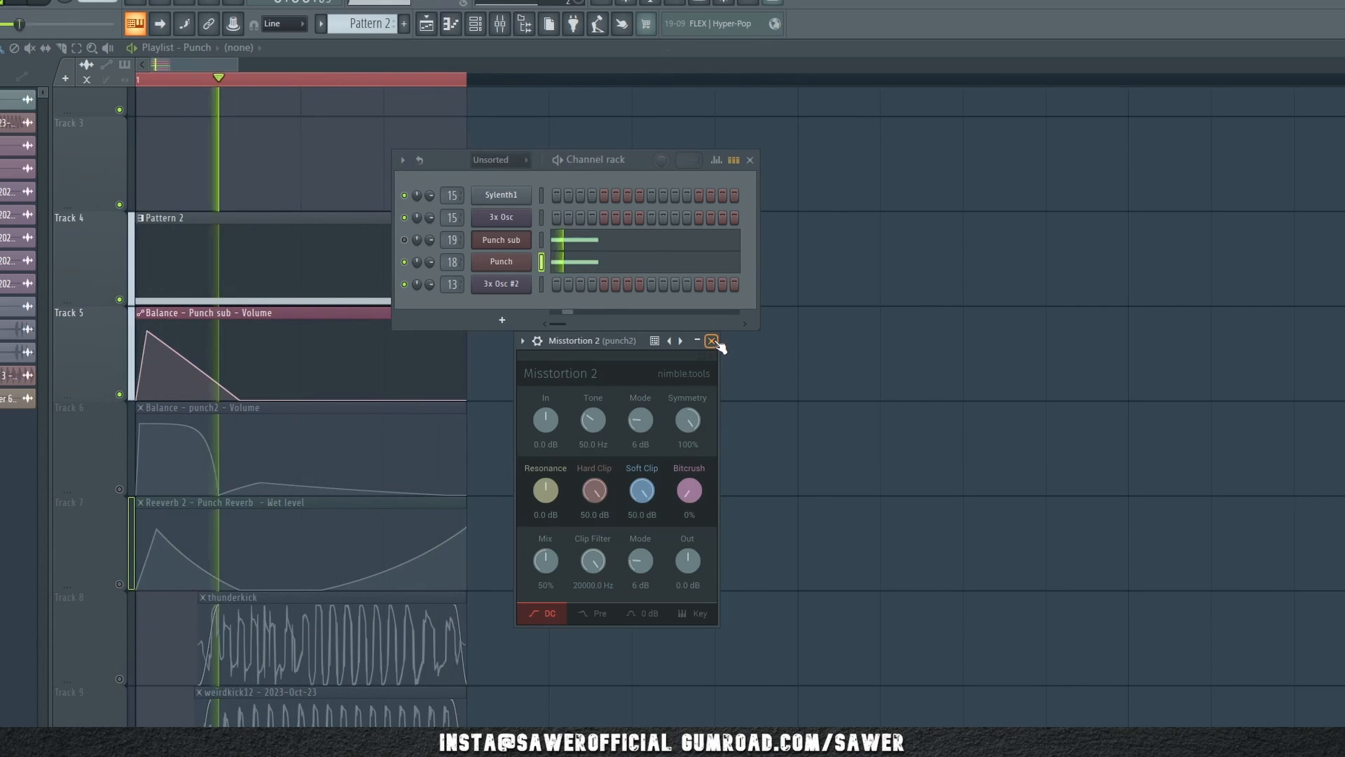
{"action": "left_click", "coordinate": [712, 341]}
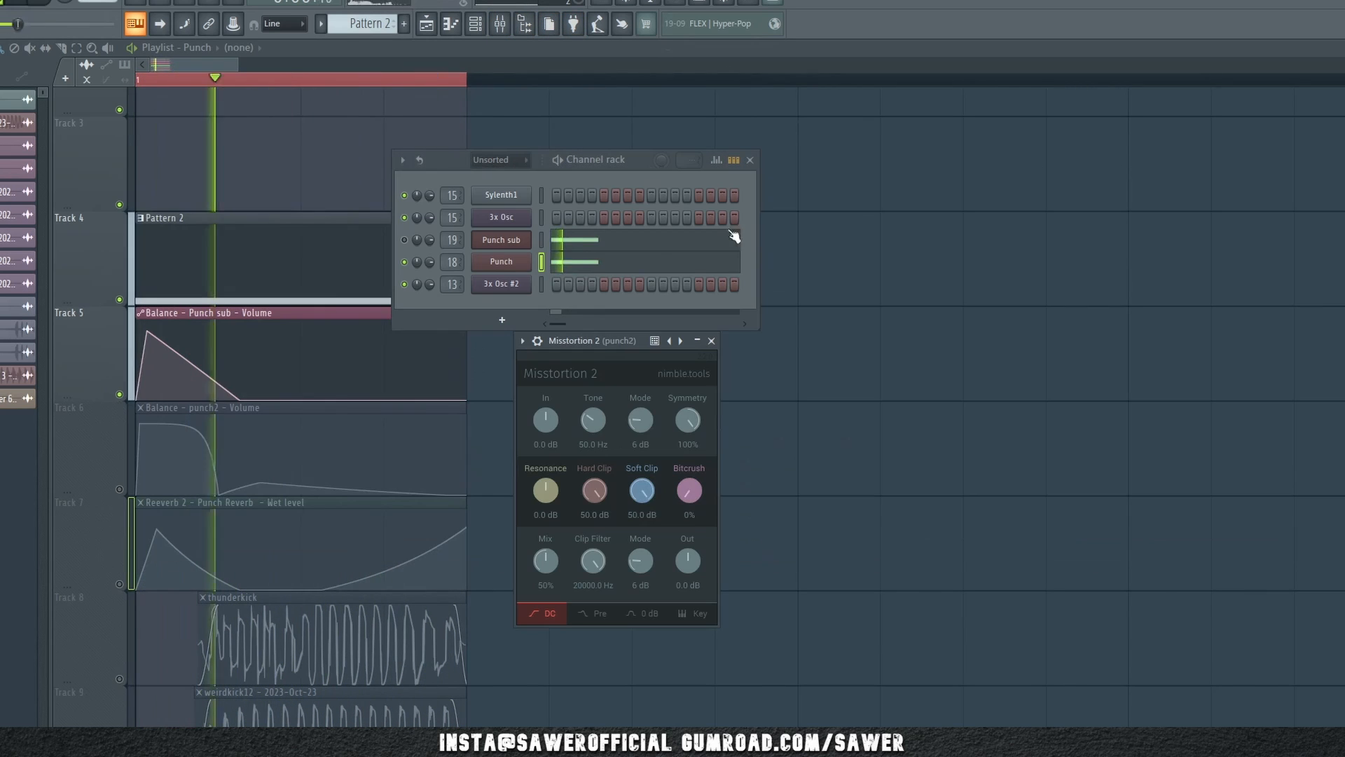
{"action": "left_click", "coordinate": [712, 341]}
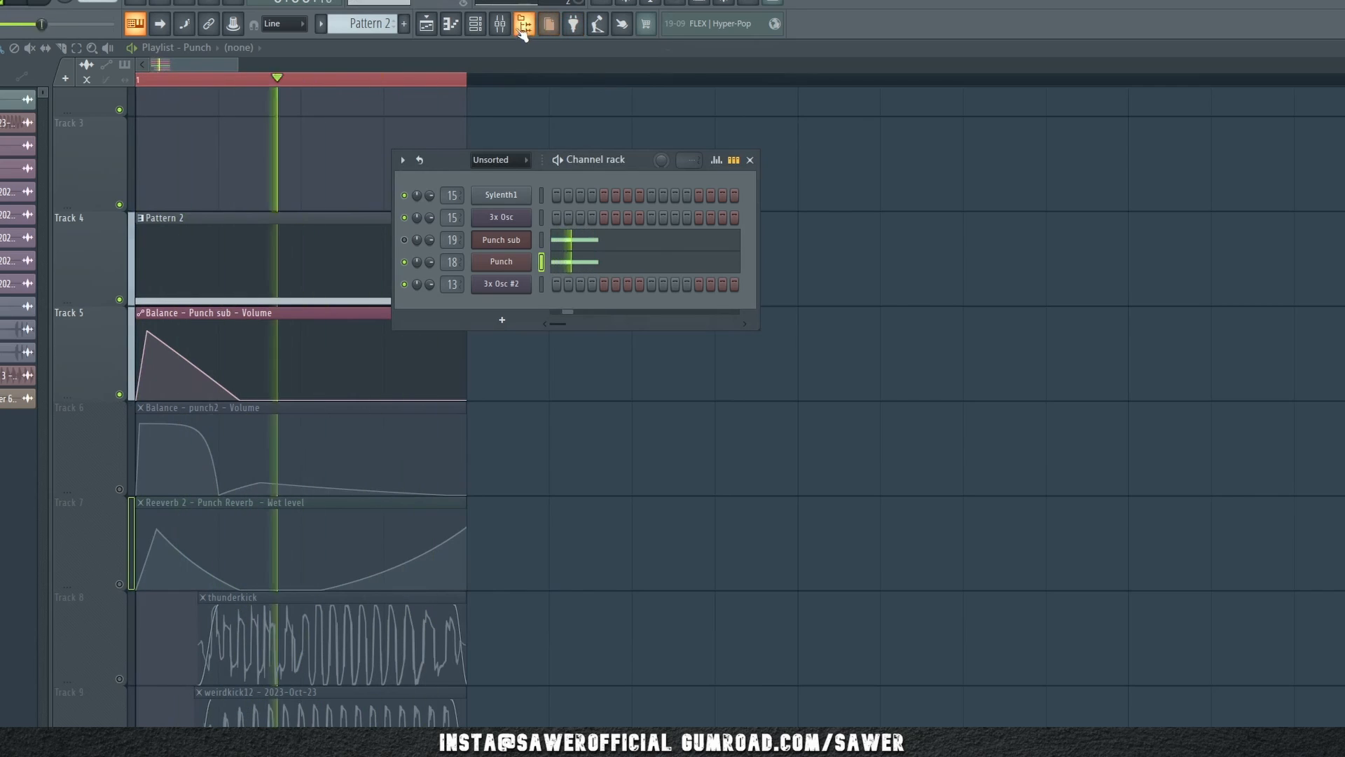
{"action": "left_click", "coordinate": [524, 25]}
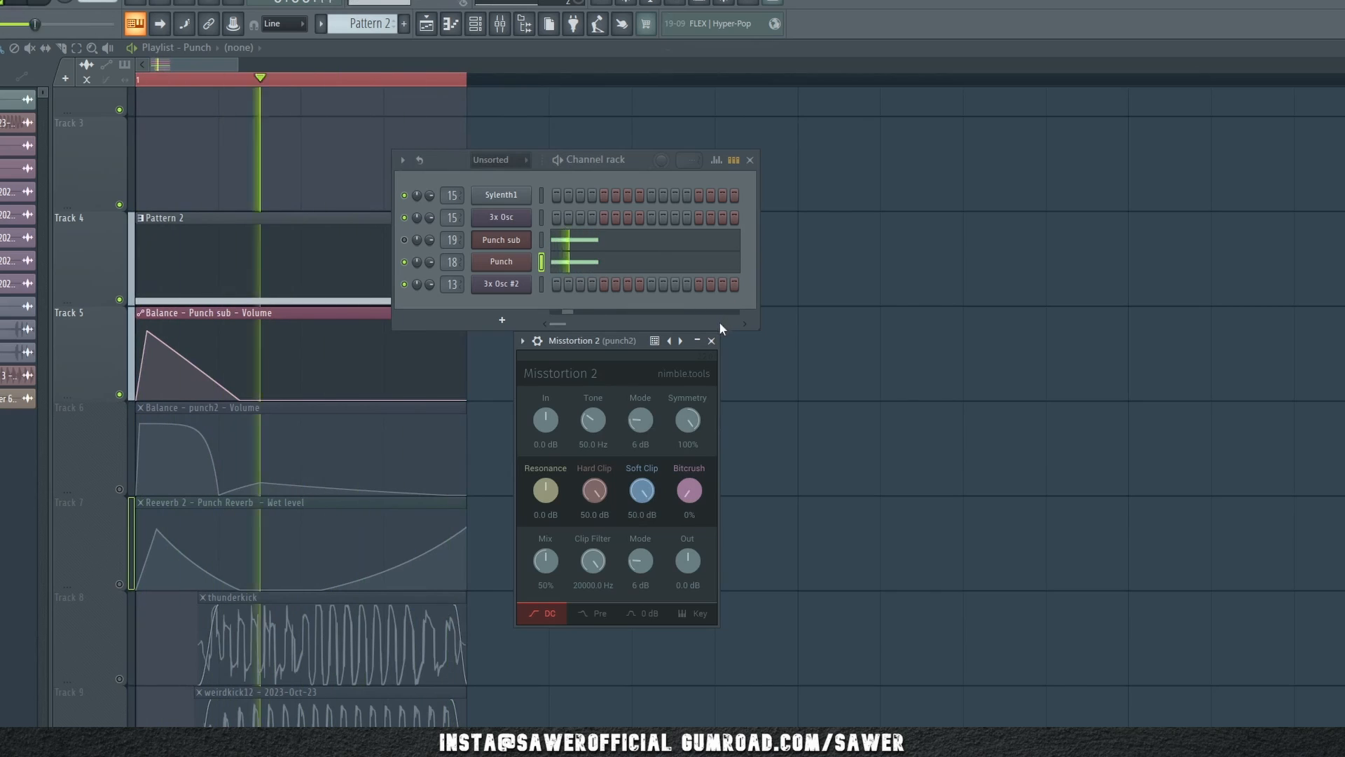
{"action": "left_click", "coordinate": [711, 341]}
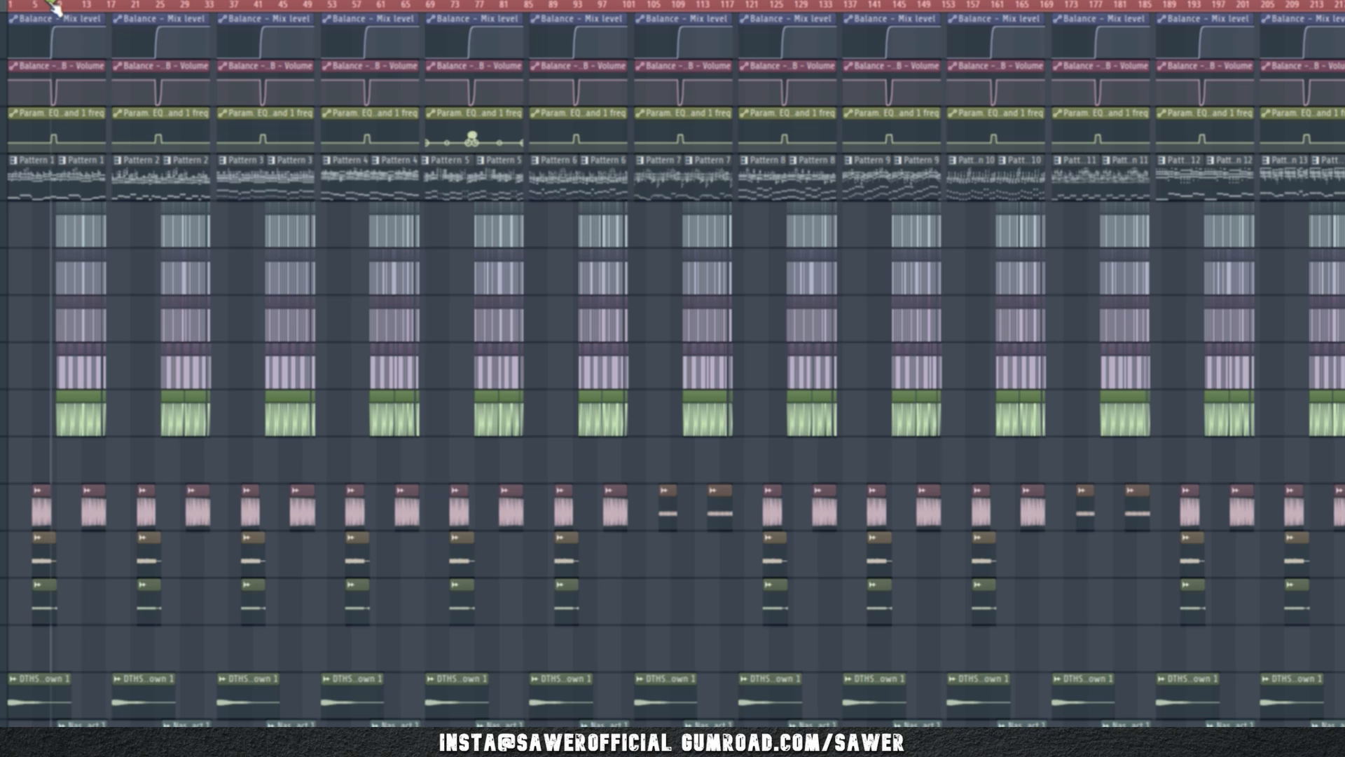
Audition the first four melodies in the playlist by jumping playback to the start of each one's drum section.
{"action": "left_click", "coordinate": [57, 8]}
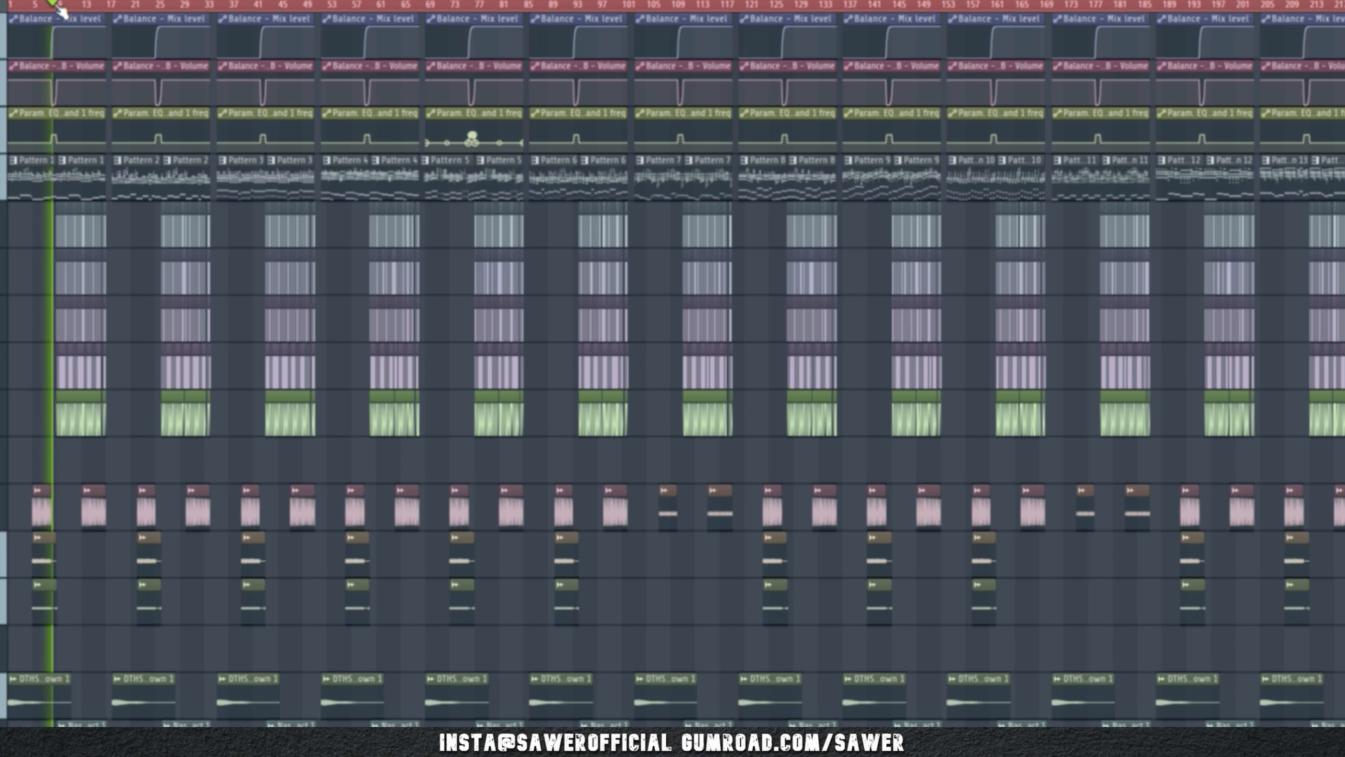
{"action": "left_click", "coordinate": [162, 5]}
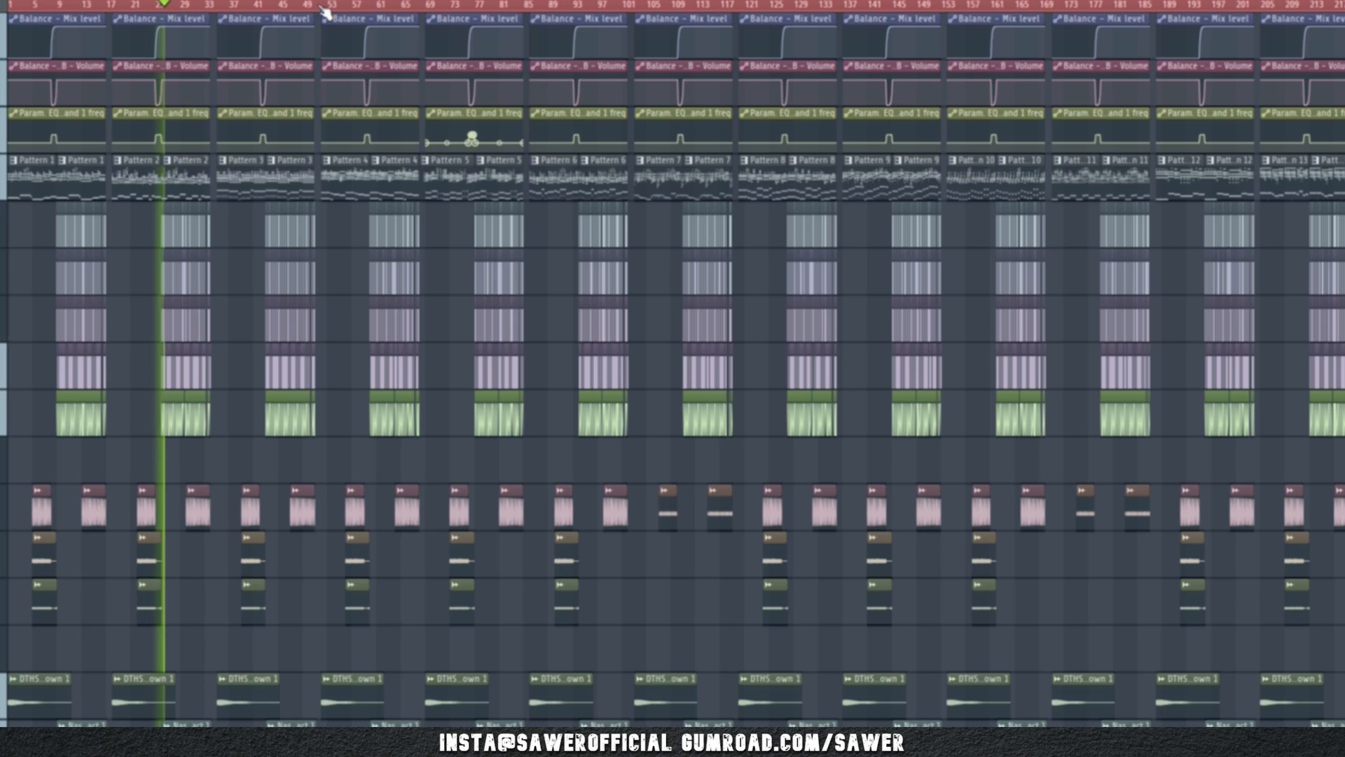
{"action": "left_click", "coordinate": [268, 5]}
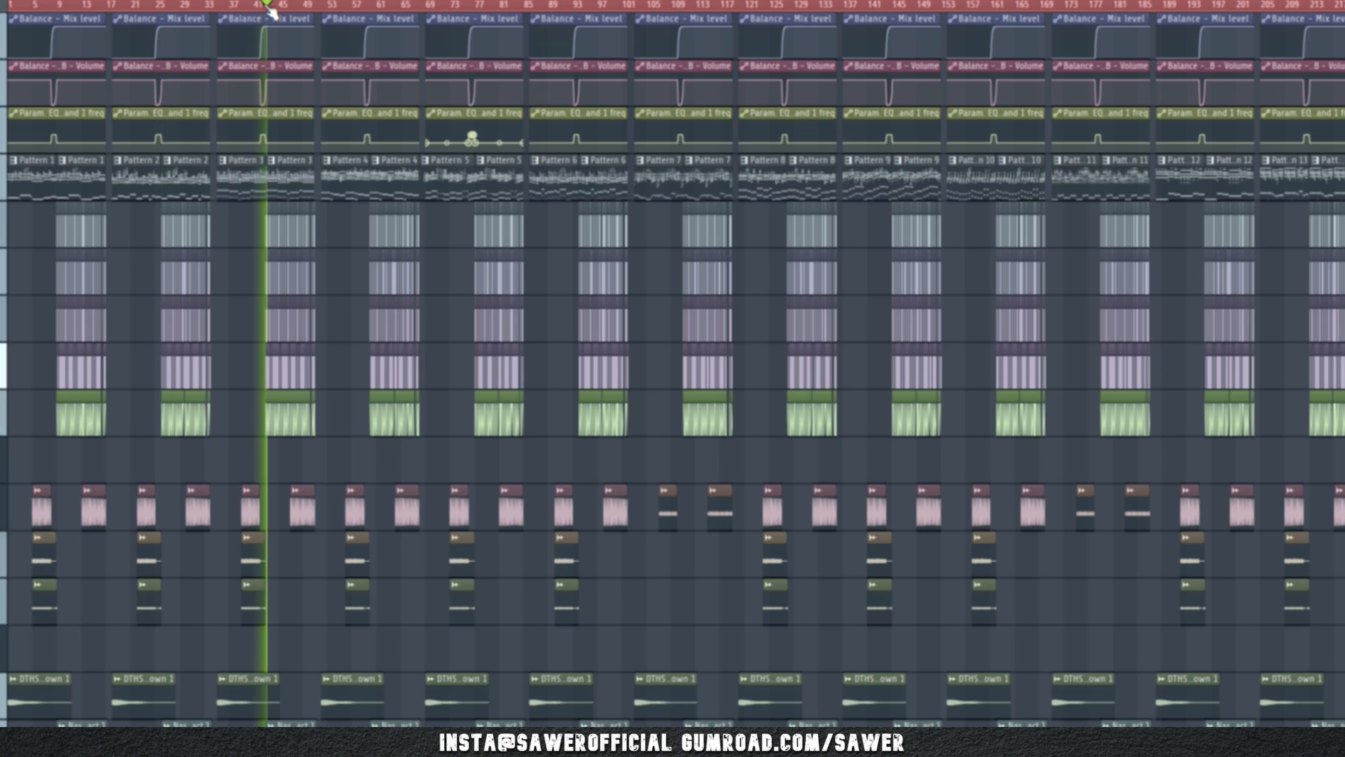
{"action": "left_click", "coordinate": [374, 7]}
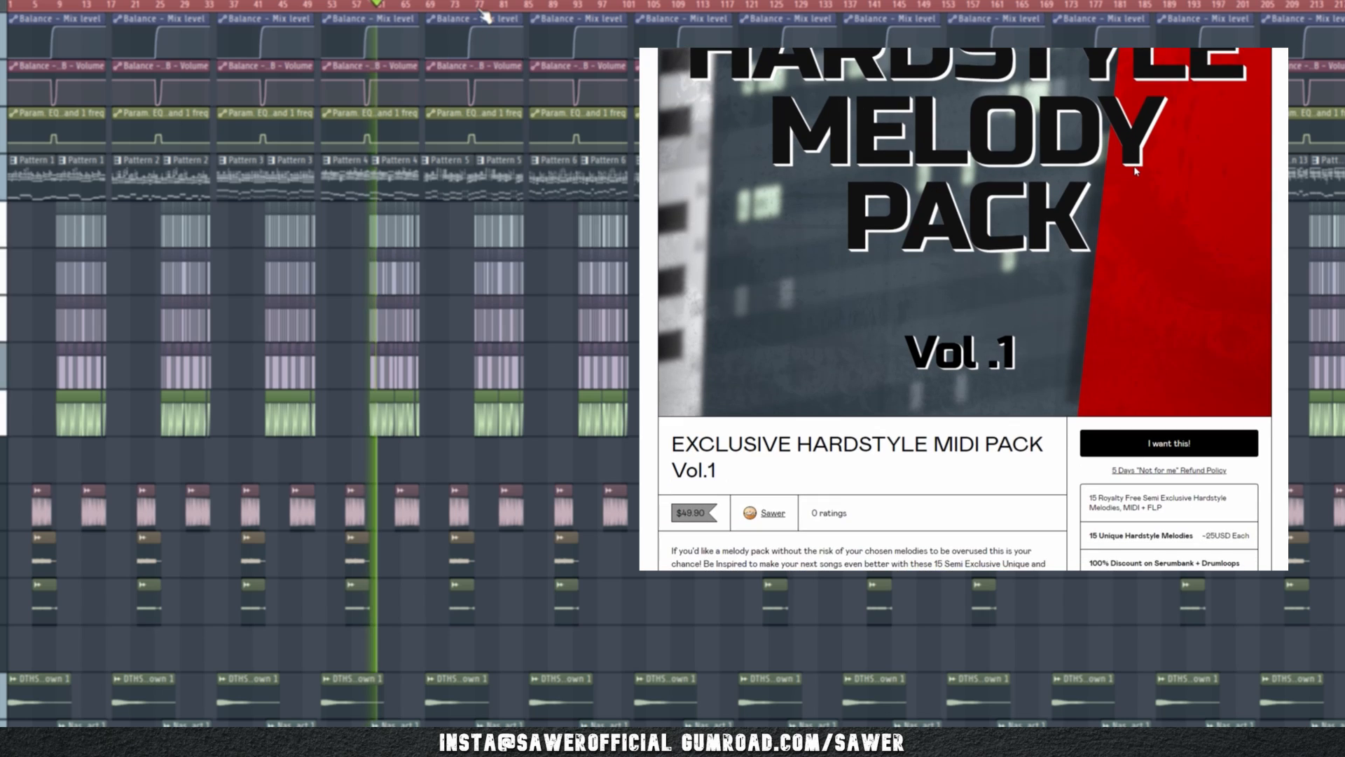
Audition the fifth to ninth melodies in the playlist by jumping playback to each one's drum section.
{"action": "left_click", "coordinate": [478, 7]}
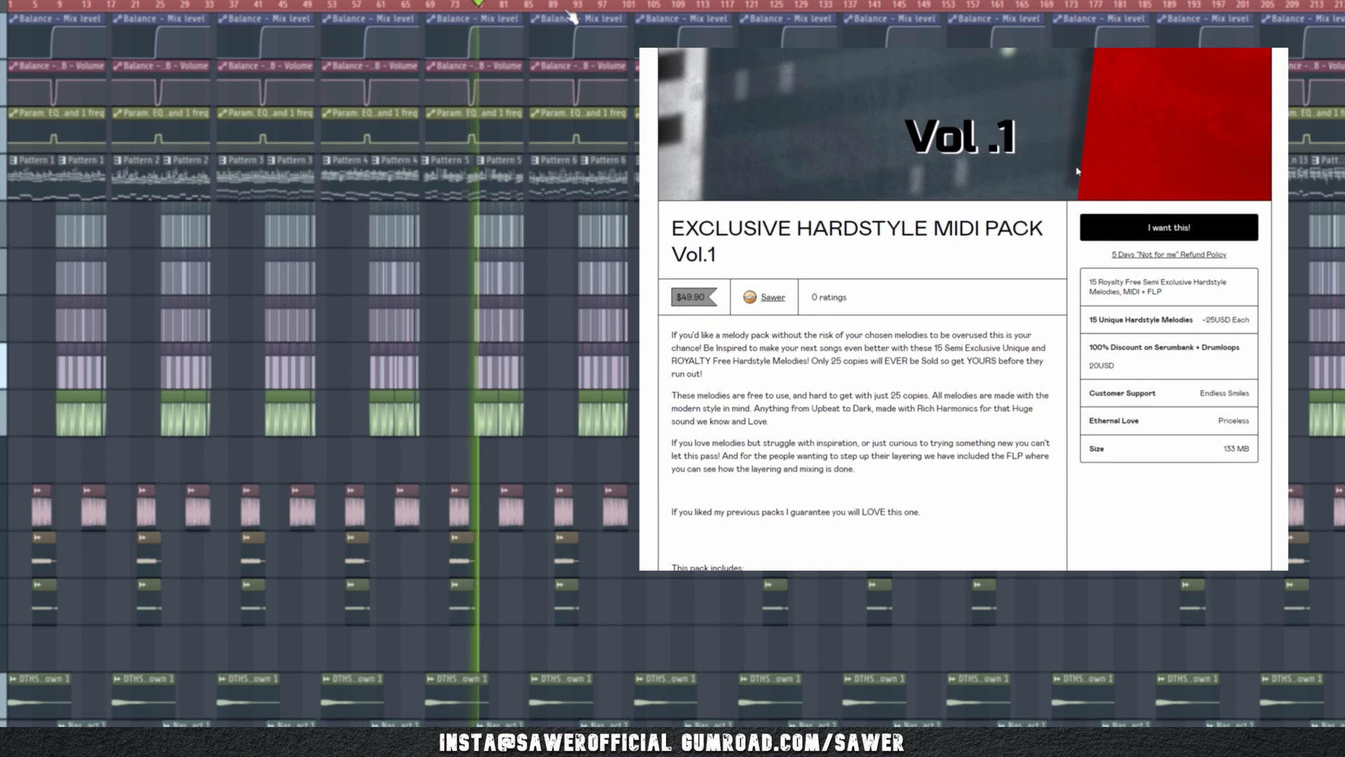
{"action": "left_click", "coordinate": [584, 8]}
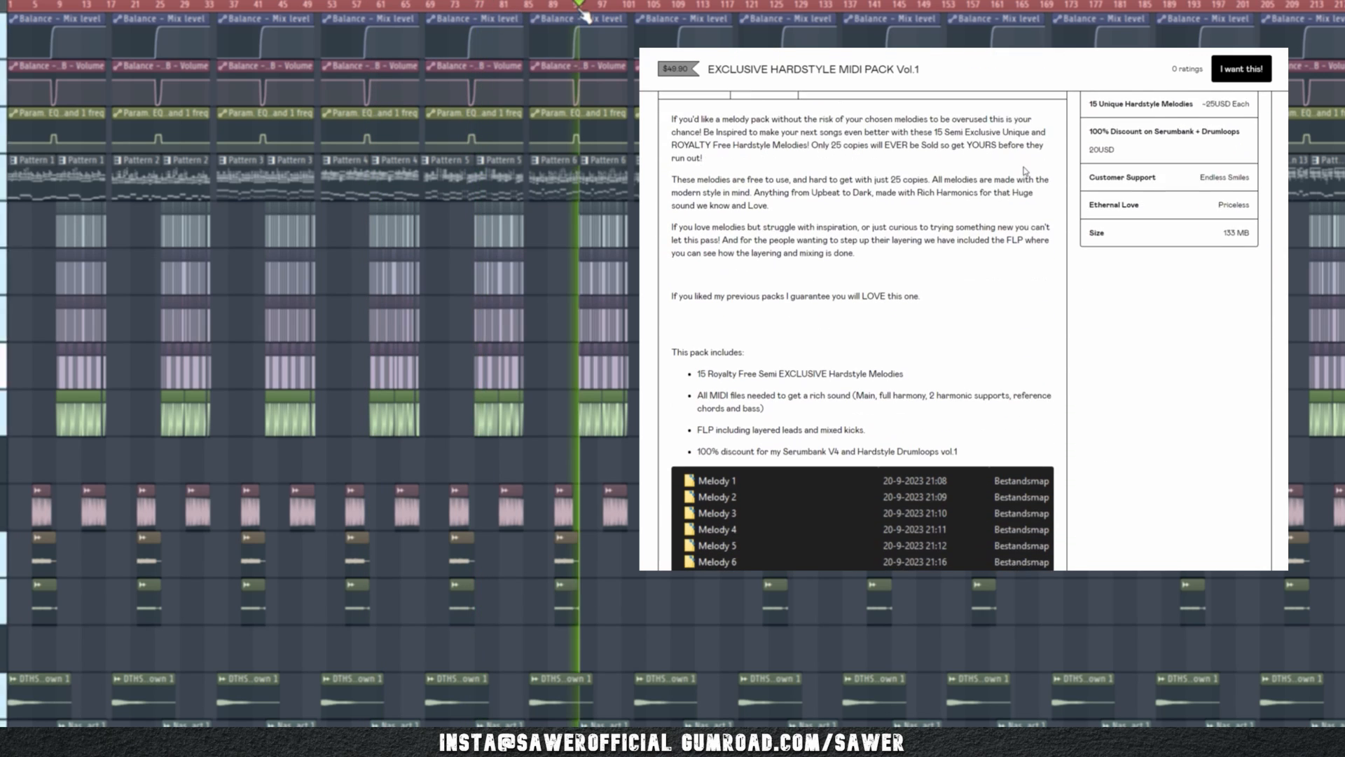
{"action": "left_click", "coordinate": [684, 9]}
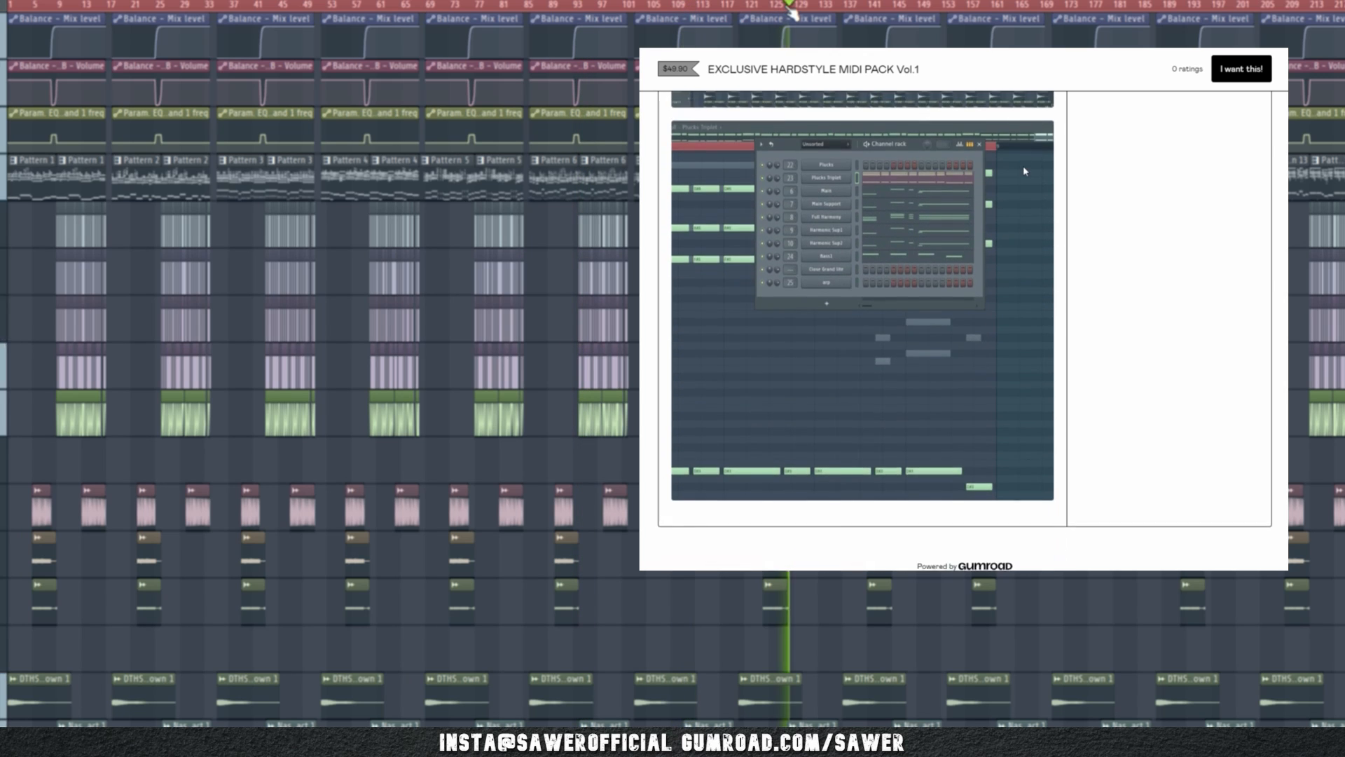
{"action": "left_click", "coordinate": [793, 8]}
{"action": "left_click", "coordinate": [894, 9]}
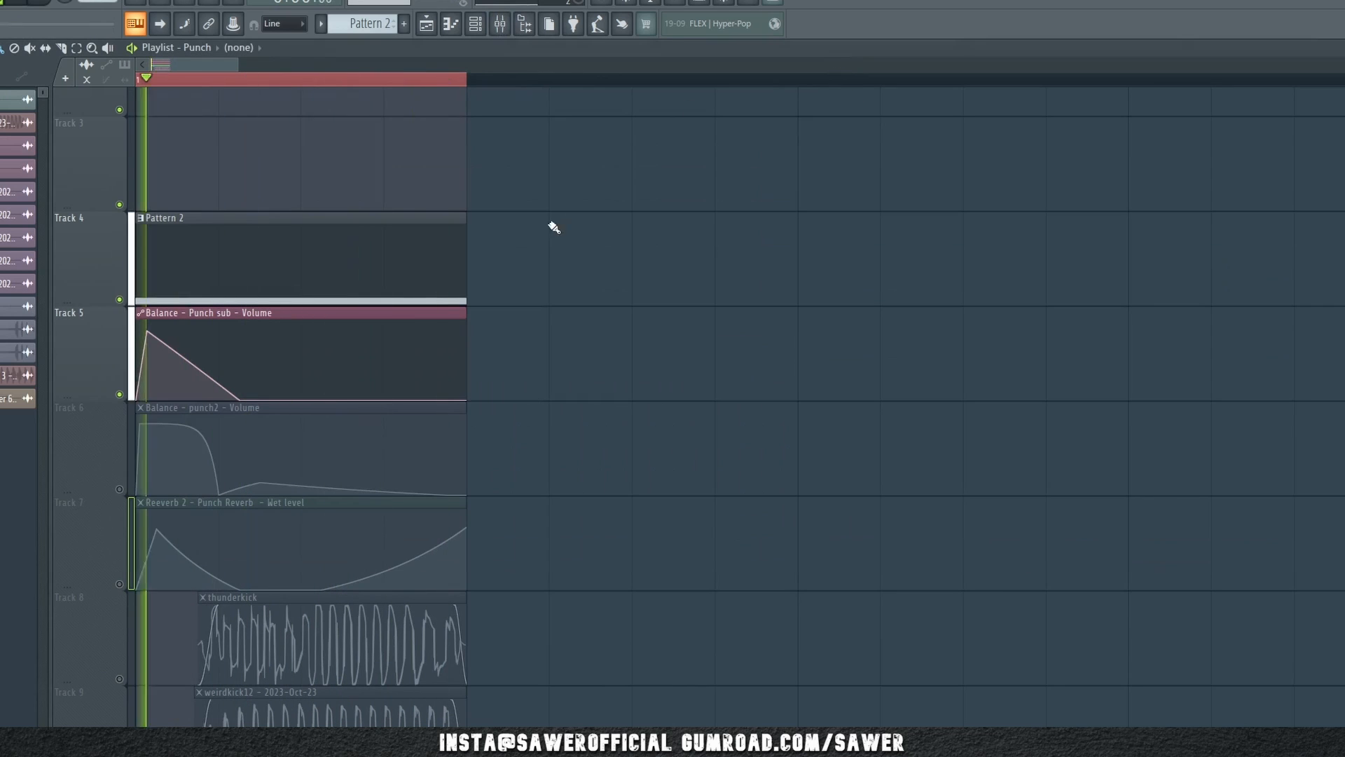
Enable the punch2 volume automation on Track 6 and place punch2's Fruity Balance window beside the automation clip.
{"action": "left_click", "coordinate": [120, 488]}
{"action": "key", "text": "space"}
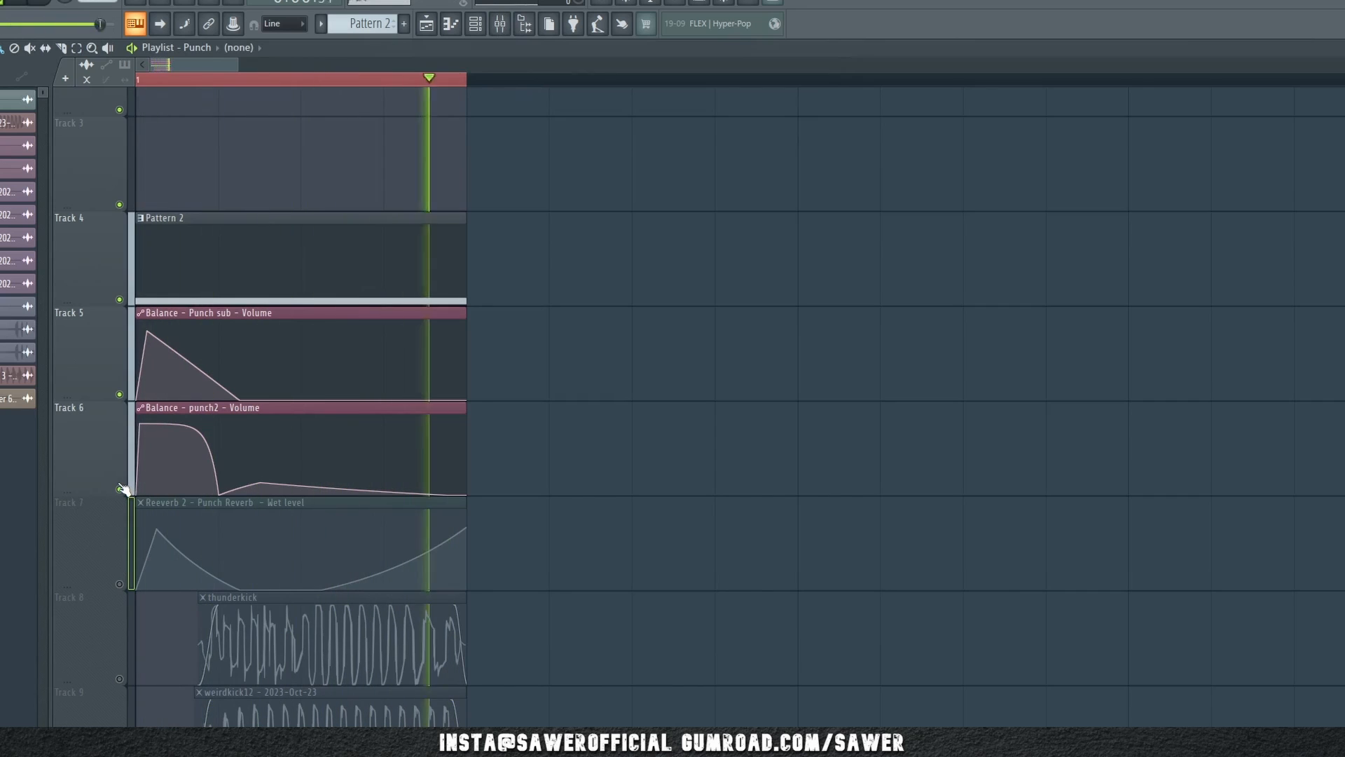
{"action": "left_click", "coordinate": [506, 28]}
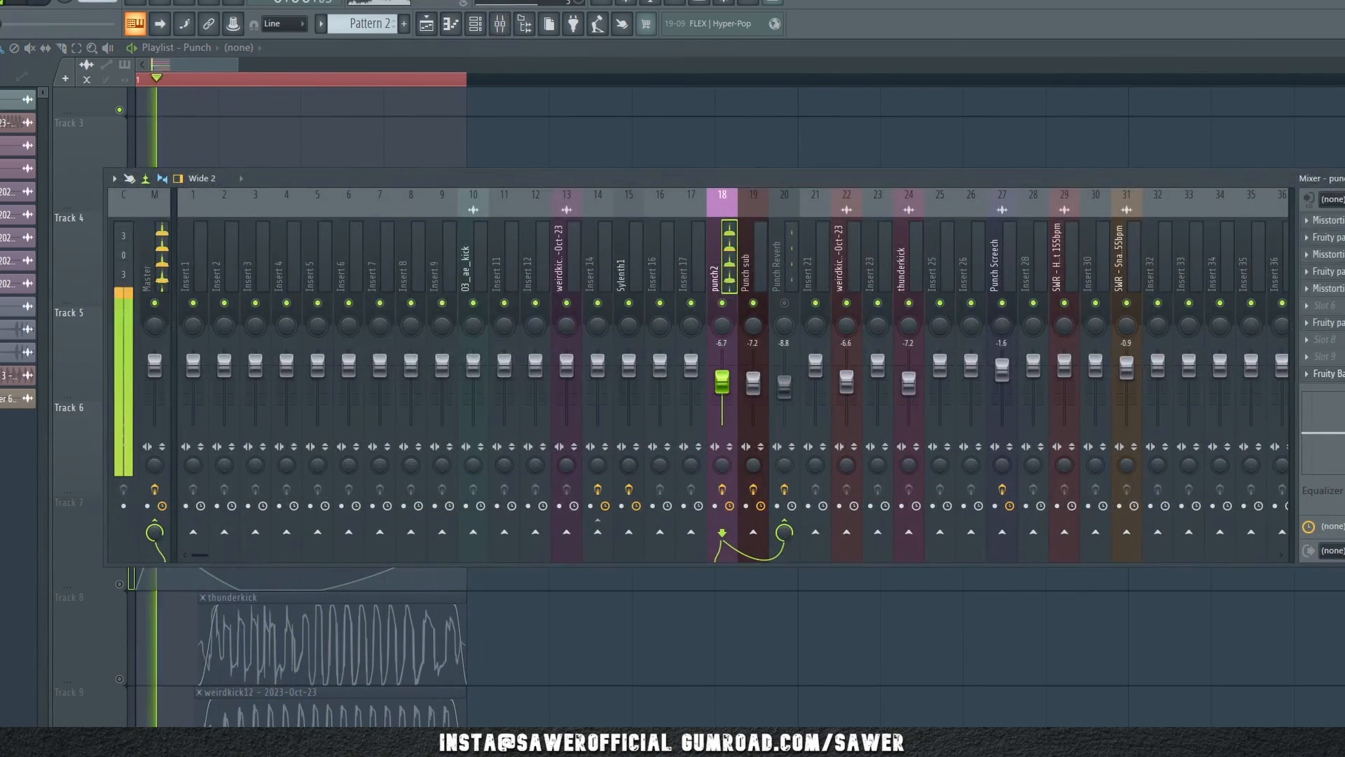
{"action": "left_click", "coordinate": [1328, 373]}
{"action": "key", "text": "F9"}
{"action": "left_click_drag", "start_coordinate": [520, 293], "coordinate": [640, 364]}
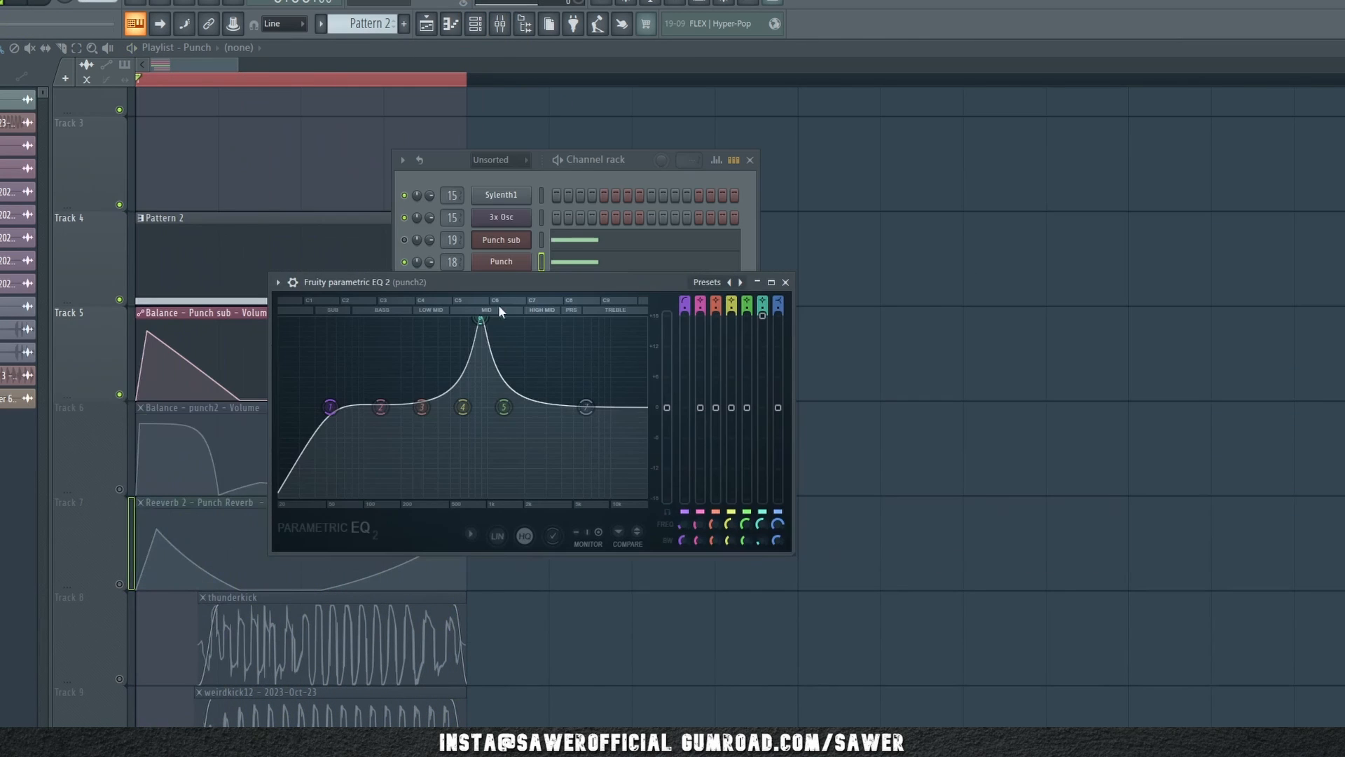
Play the loop while examining the narrow mid boost of punch2's parametric EQ and the following Misstortion 2, and close the distortion.
{"action": "key", "text": "space"}
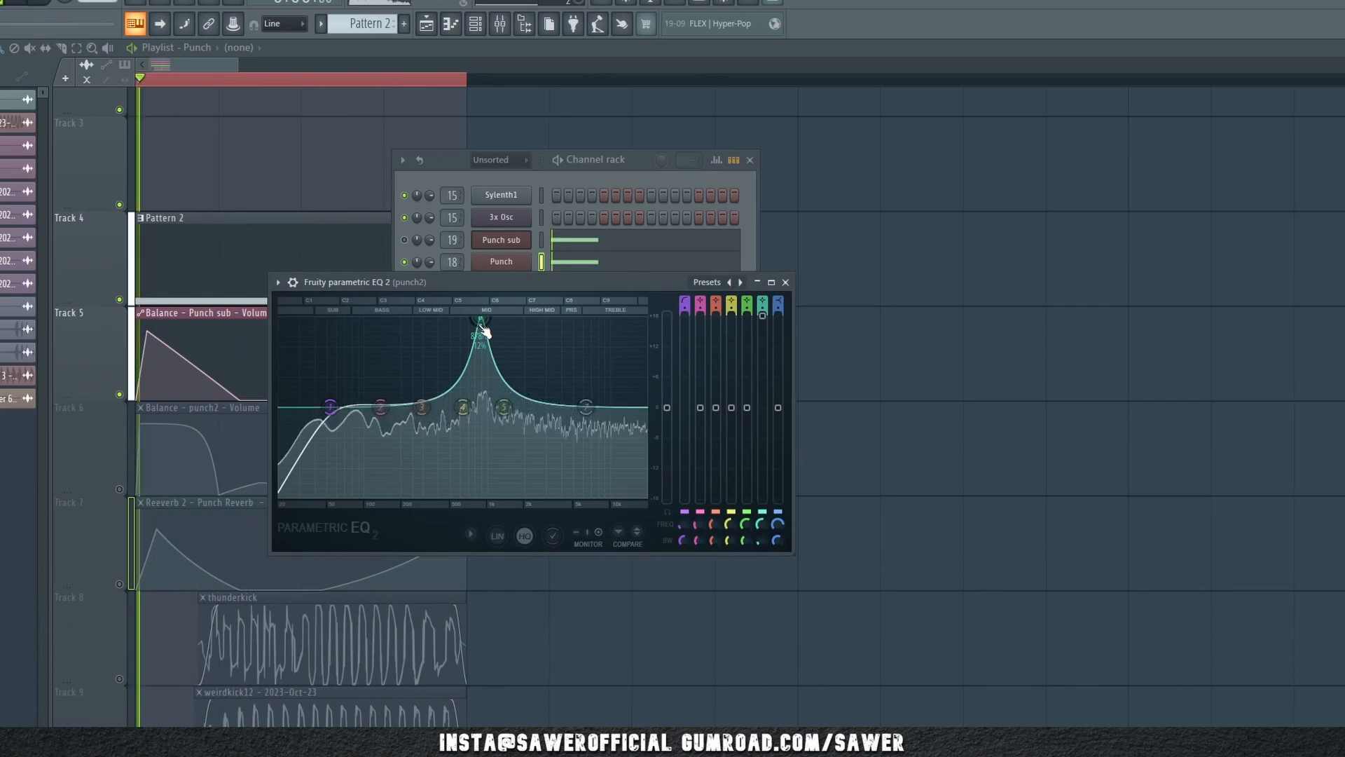
{"action": "mouse_move", "coordinate": [483, 329]}
{"action": "left_mouse_down"}
{"action": "mouse_move", "coordinate": [471, 365]}
{"action": "mouse_move", "coordinate": [419, 359]}
{"action": "mouse_move", "coordinate": [511, 352]}
{"action": "mouse_move", "coordinate": [460, 342]}
{"action": "mouse_move", "coordinate": [480, 337]}
{"action": "mouse_move", "coordinate": [481, 319]}
{"action": "left_mouse_up"}
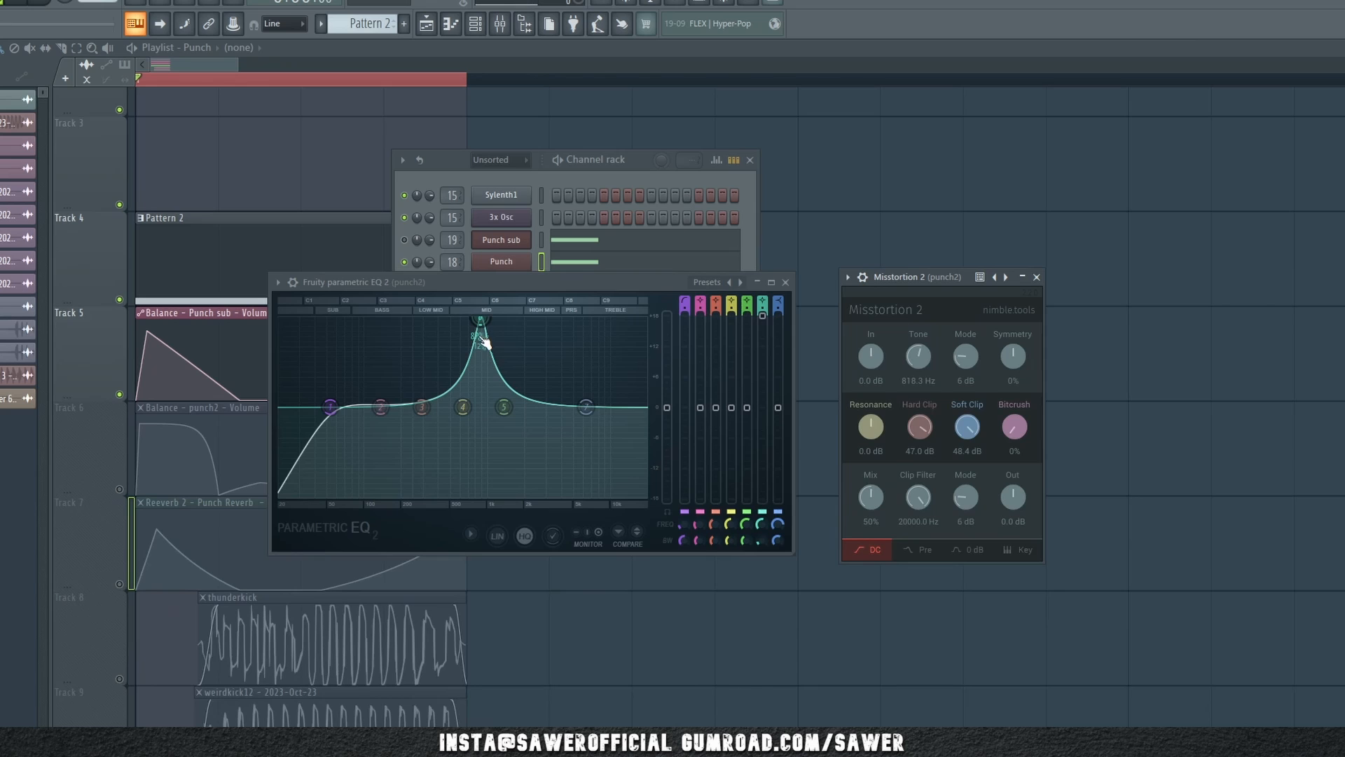
{"action": "key", "text": "space"}
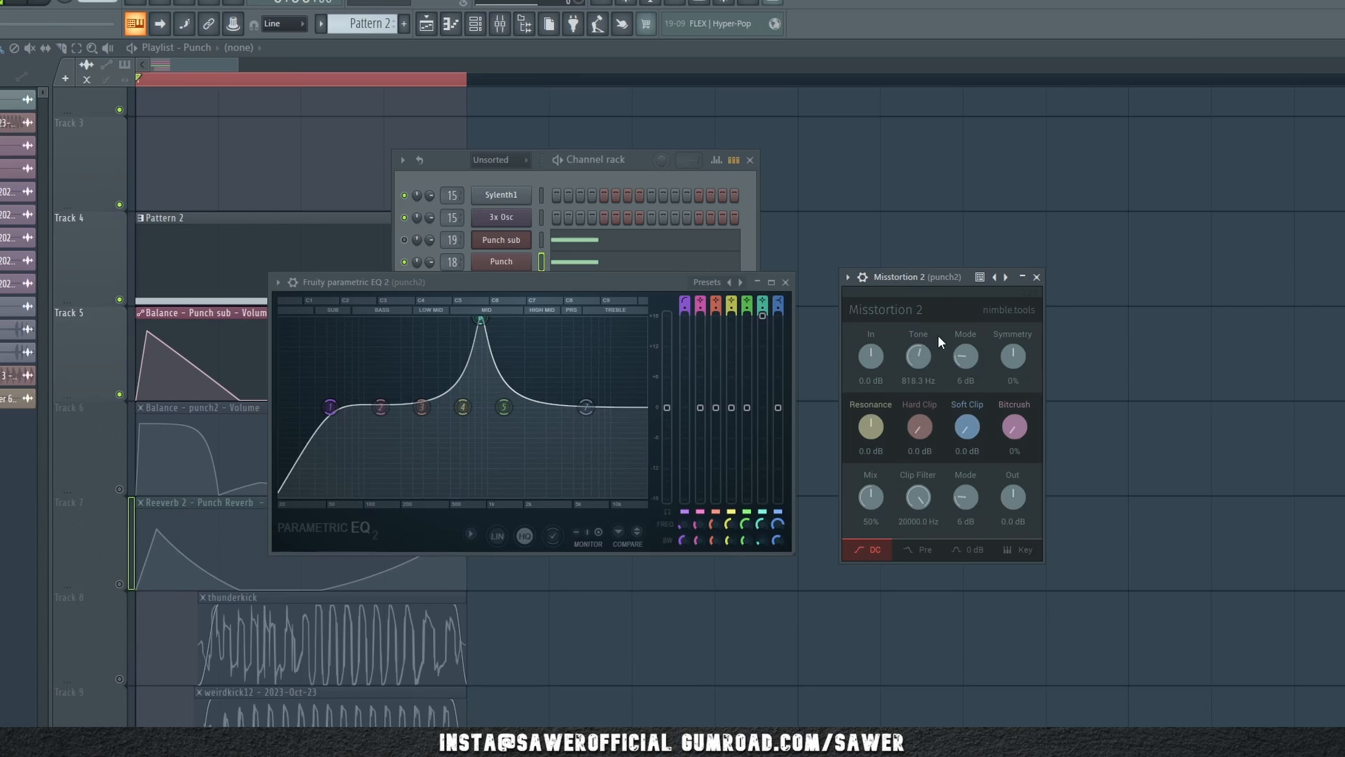
{"action": "left_click_drag", "start_coordinate": [937, 281], "coordinate": [901, 298]}
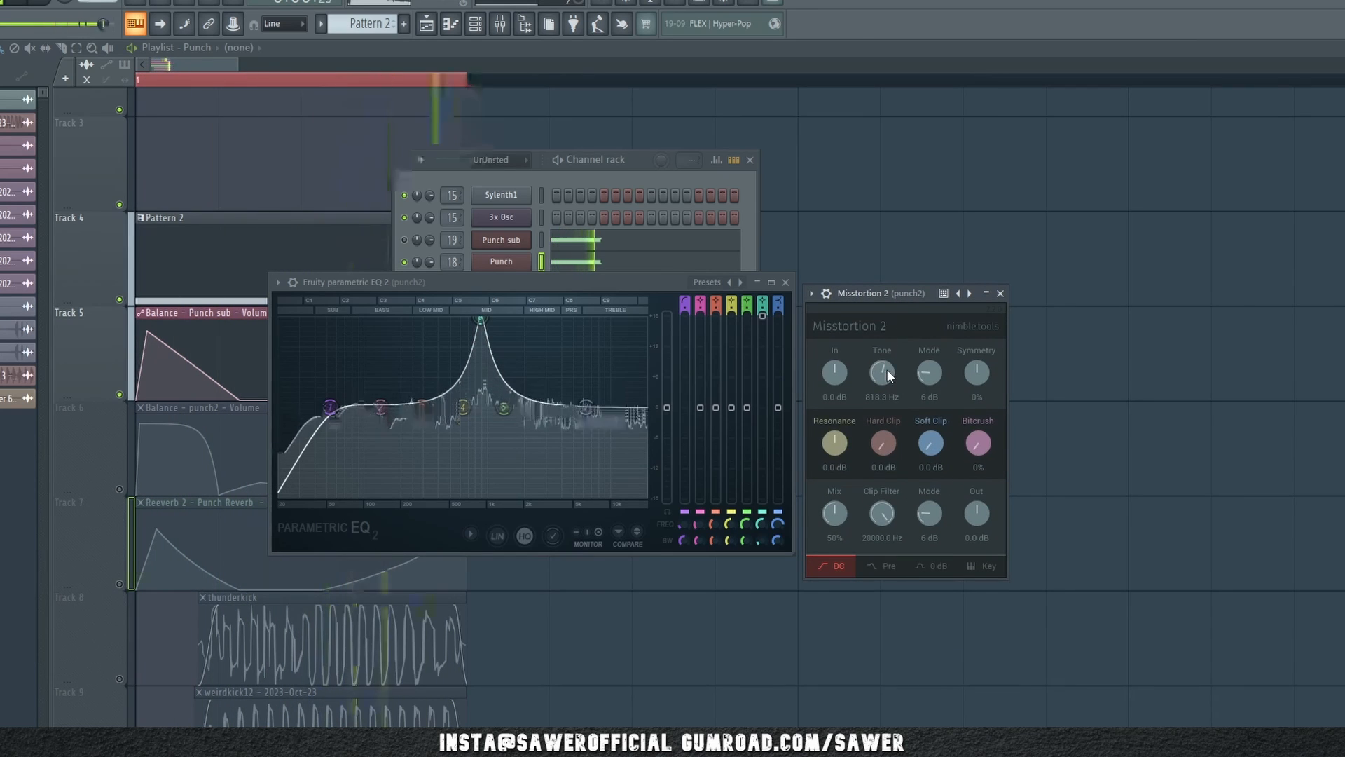
{"action": "left_click", "coordinate": [1001, 293]}
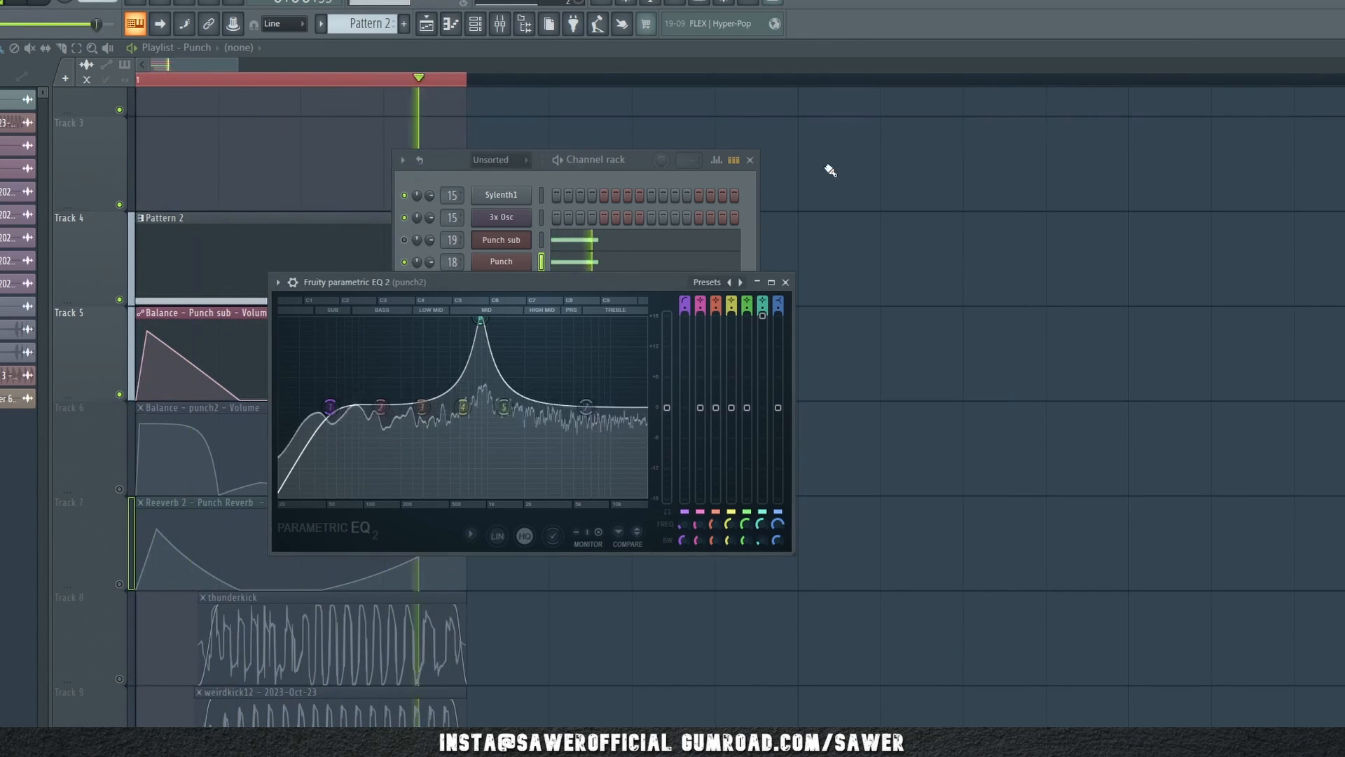
Bring up the Punch channel's Bassdrum synth beside the mixer and examine its main Peak and Base knobs.
{"action": "left_click", "coordinate": [499, 24]}
{"action": "left_click", "coordinate": [502, 261]}
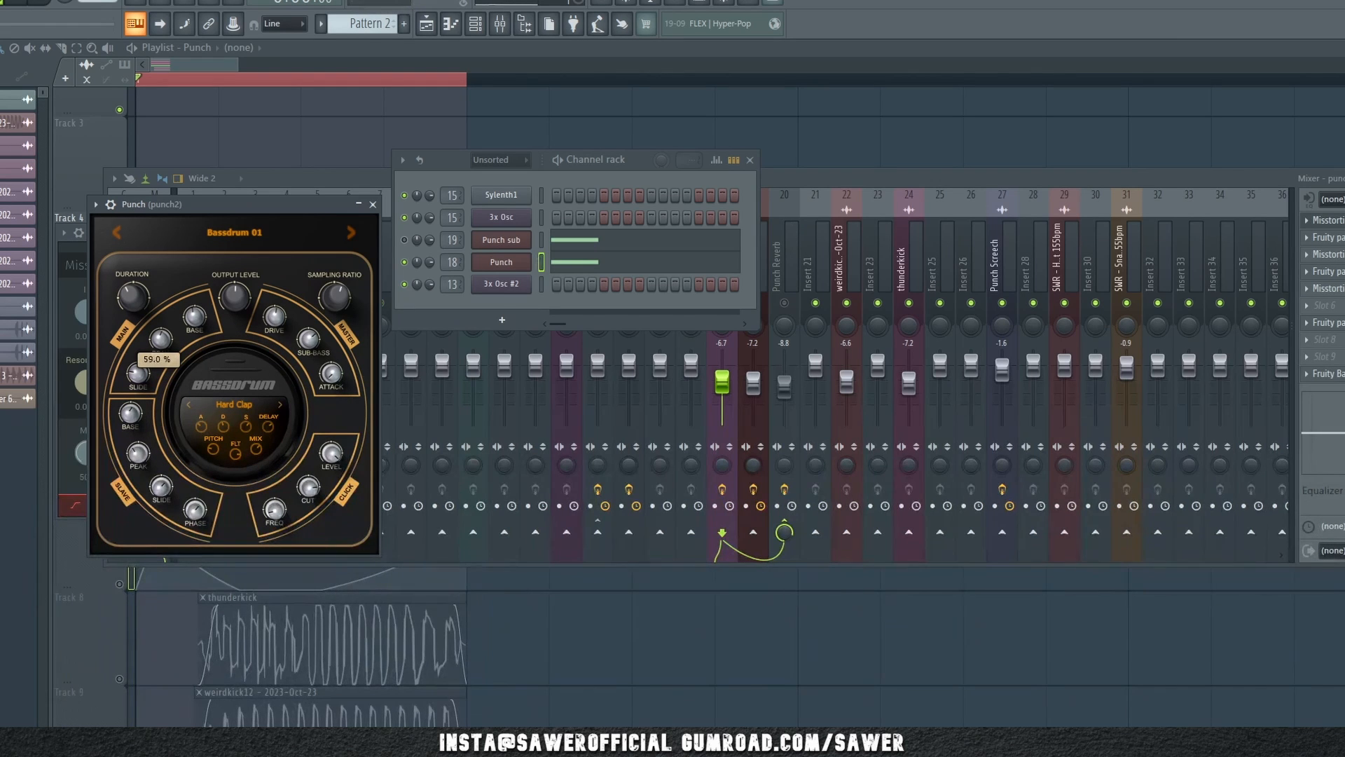
{"action": "left_click_drag", "start_coordinate": [162, 345], "coordinate": [200, 321]}
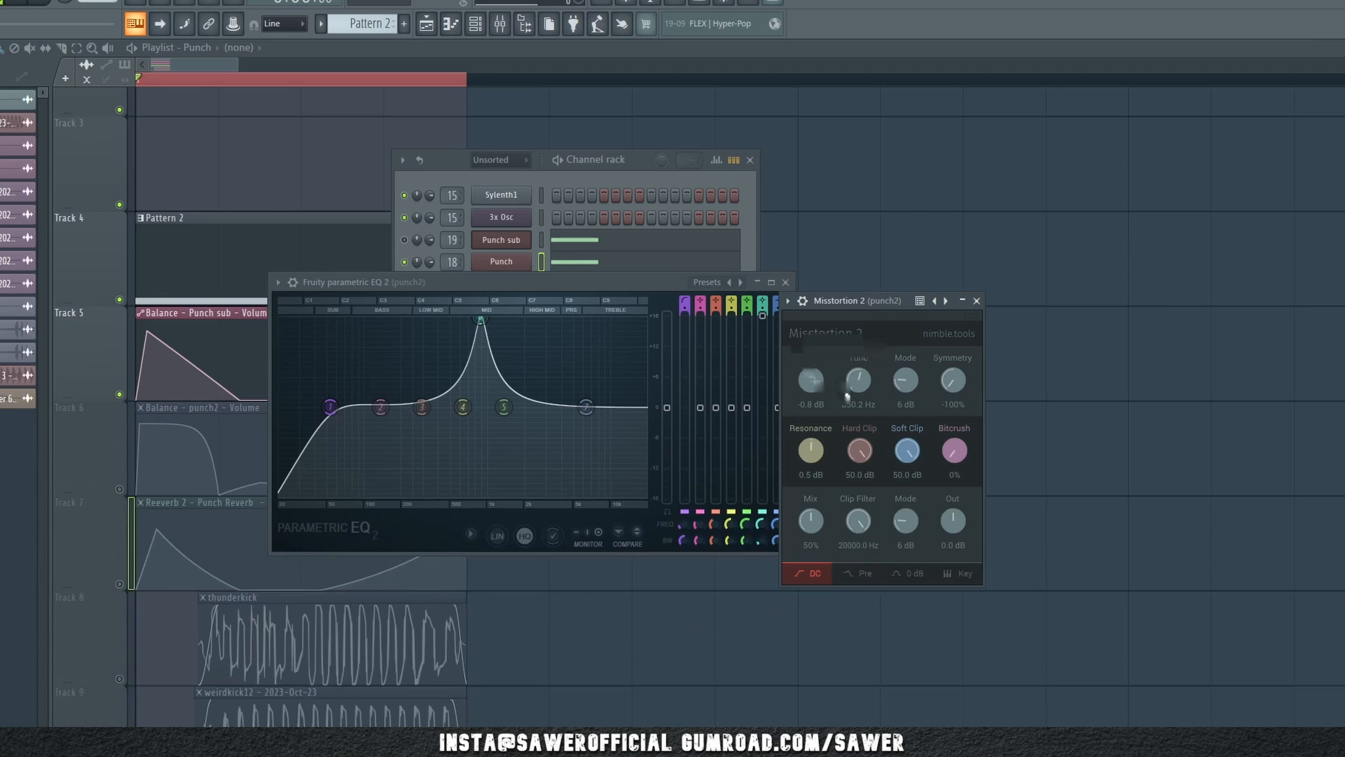
Play the loop while examining the Symmetry, Hard Clip and Soft Clip settings of punch2's Misstortion 2.
{"action": "key", "text": "space"}
{"action": "mouse_move", "coordinate": [951, 382]}
{"action": "left_mouse_down"}
{"action": "mouse_move", "coordinate": [962, 290]}
{"action": "mouse_move", "coordinate": [952, 393]}
{"action": "left_mouse_up"}
{"action": "left_click_drag", "start_coordinate": [916, 450], "coordinate": [868, 462]}
{"action": "key", "text": "space"}
{"action": "key", "text": "space"}
{"action": "left_click_drag", "start_coordinate": [956, 384], "coordinate": [912, 450]}
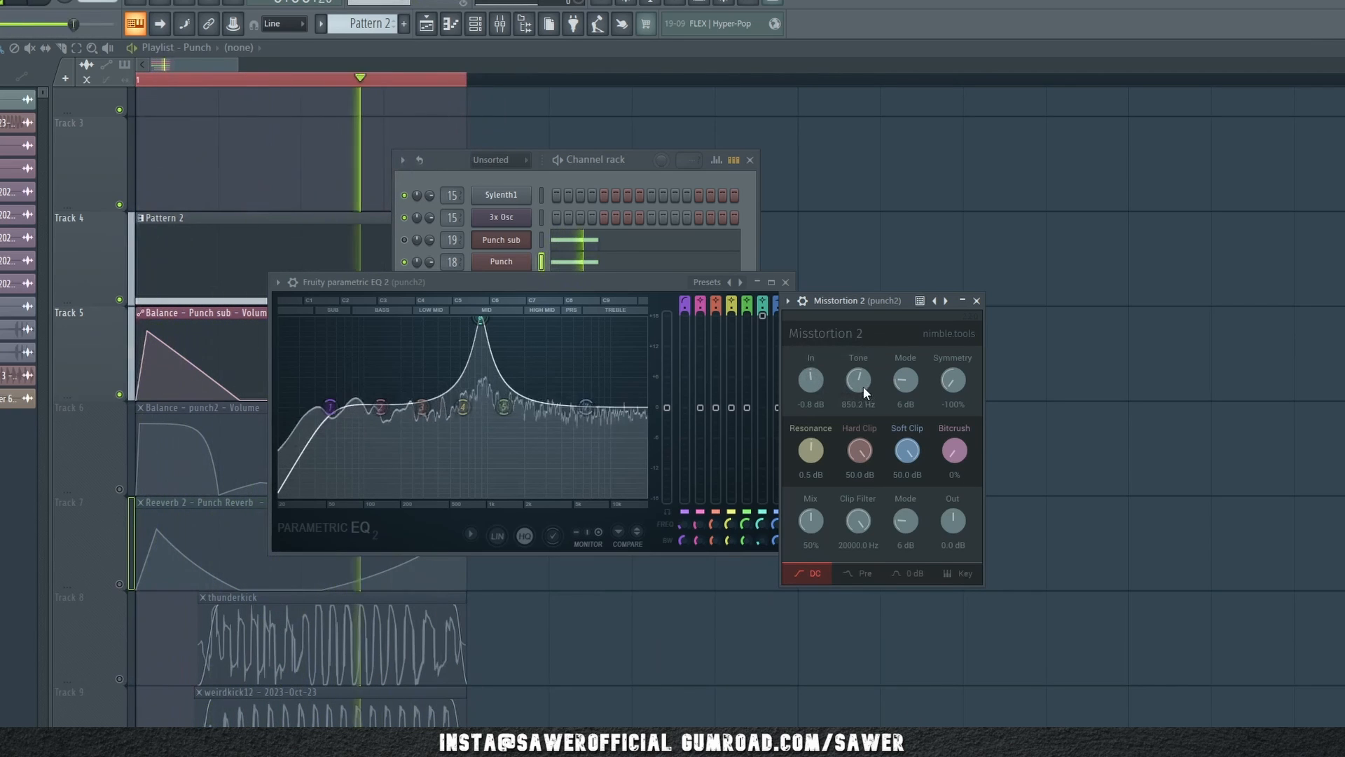
{"action": "mouse_move", "coordinate": [942, 384]}
{"action": "left_mouse_down"}
{"action": "mouse_move", "coordinate": [963, 289]}
{"action": "mouse_move", "coordinate": [960, 392]}
{"action": "left_mouse_up"}
Compare Misstortion 2 with Soft Clip at 0 dB and raised again, and increase the low-cut frequency in punch2's last parametric EQ.
{"action": "left_click_drag", "start_coordinate": [915, 447], "coordinate": [876, 573]}
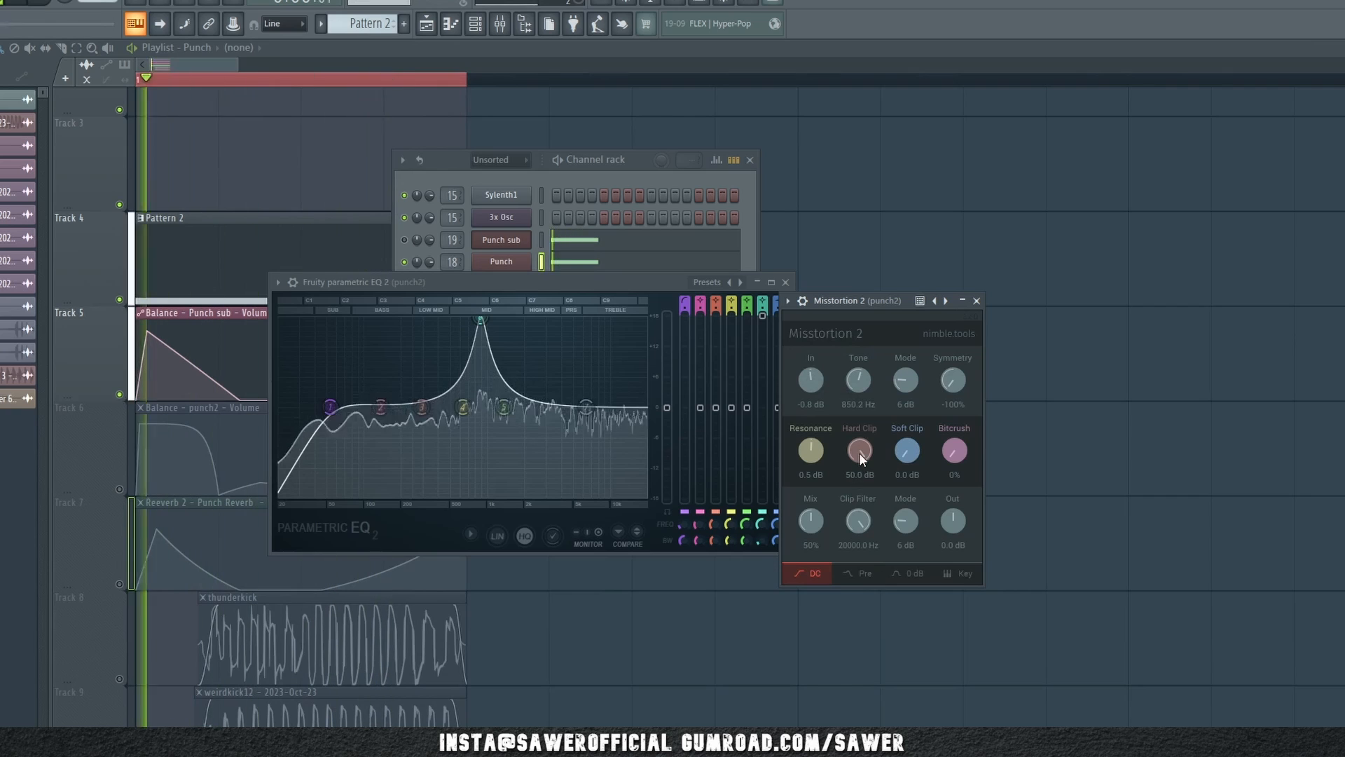
{"action": "left_click_drag", "start_coordinate": [859, 453], "coordinate": [904, 183]}
{"action": "left_click_drag", "start_coordinate": [908, 452], "coordinate": [923, 103]}
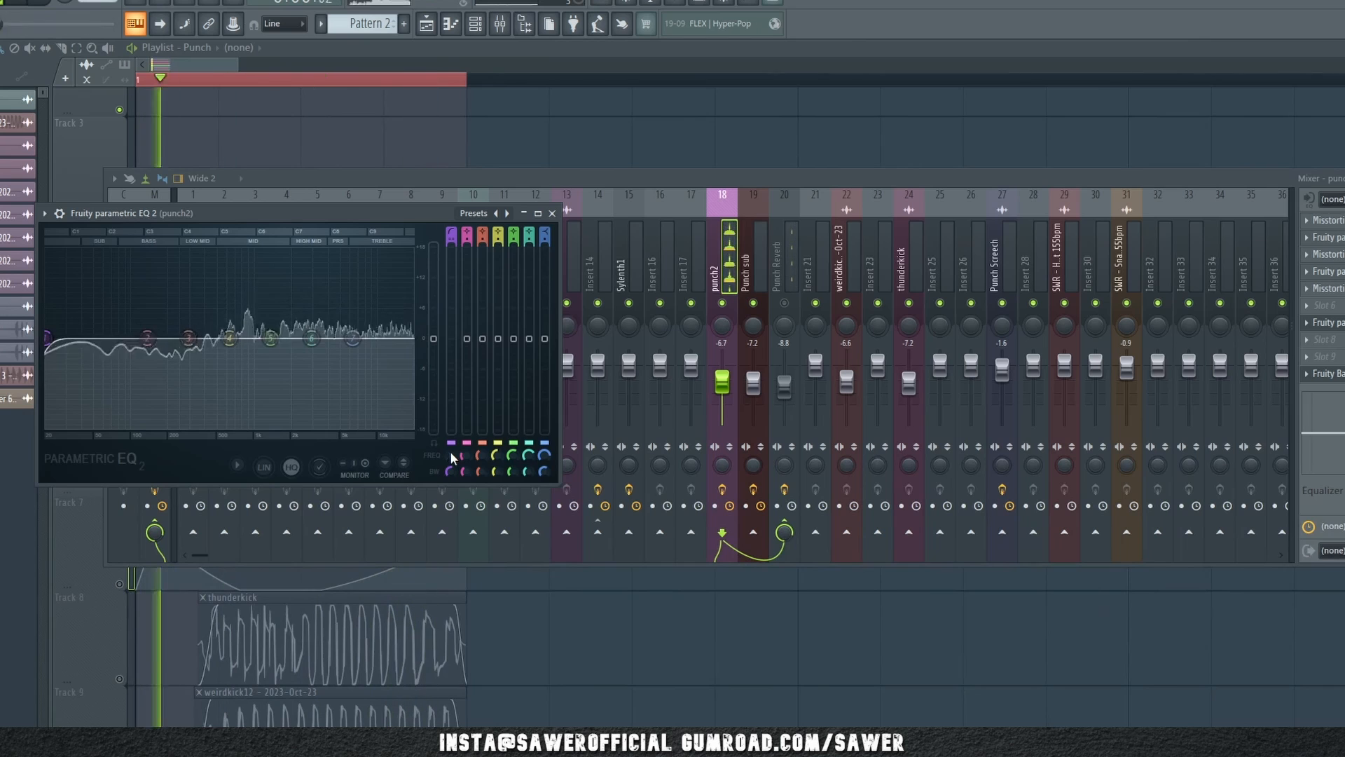
{"action": "left_click_drag", "start_coordinate": [450, 458], "coordinate": [451, 405]}
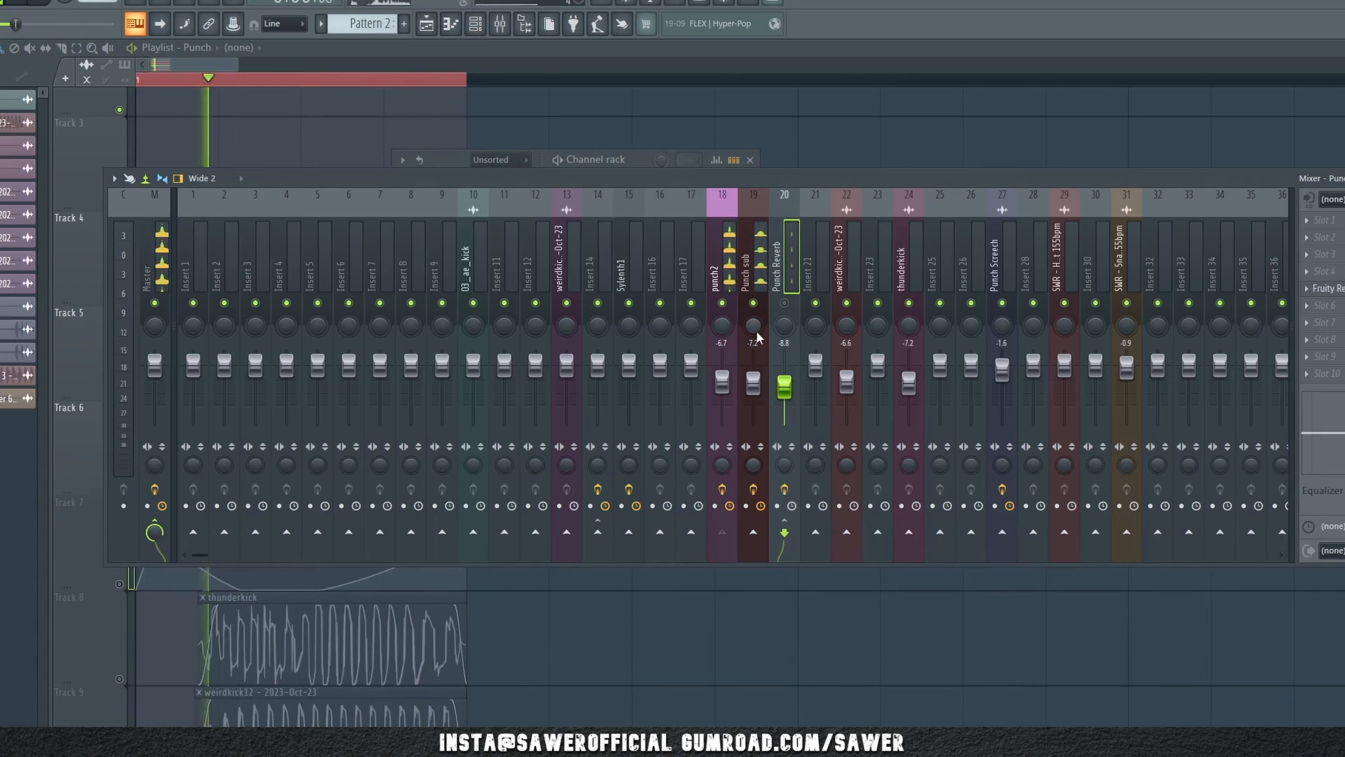
Set the Punch sub mixer level to -7.7 dB and adjust the stereo separation of the punch2 track.
{"action": "left_click", "coordinate": [754, 342]}
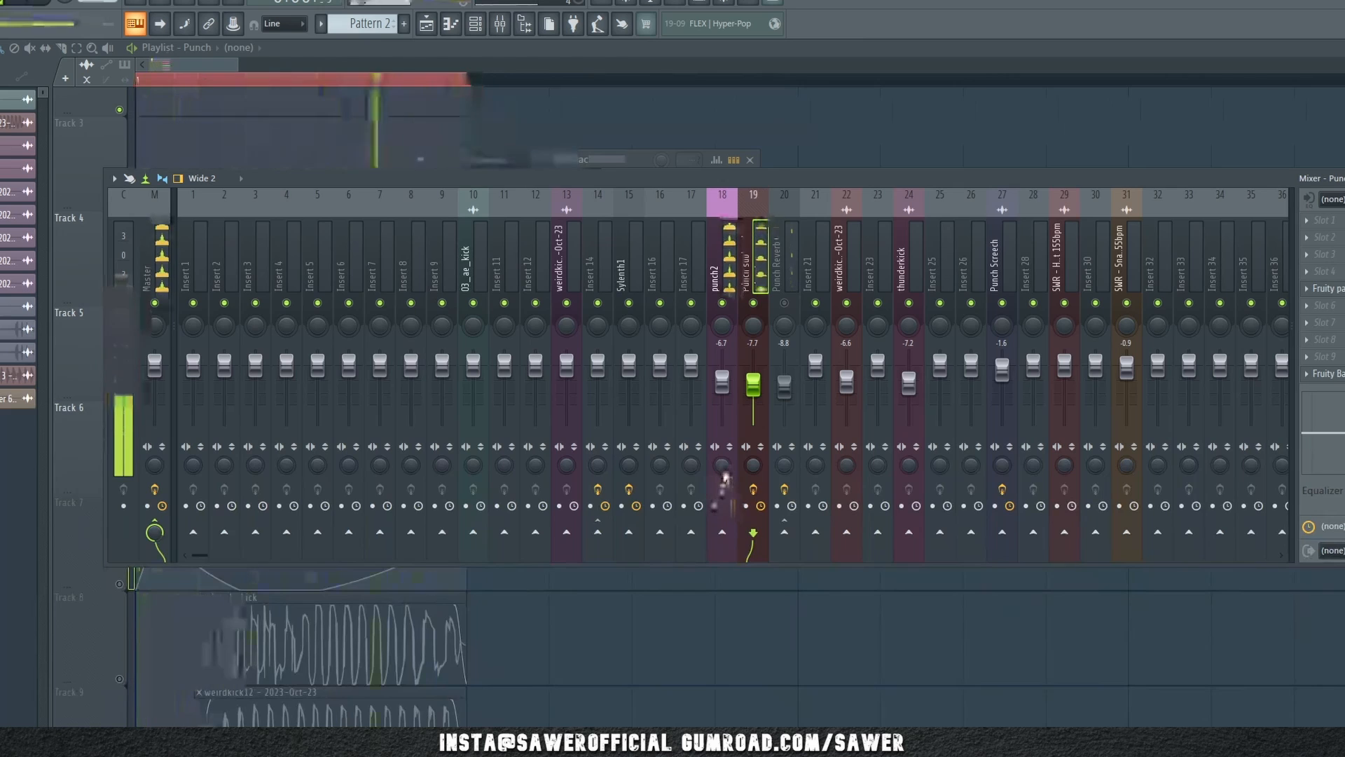
{"action": "left_click", "coordinate": [722, 462]}
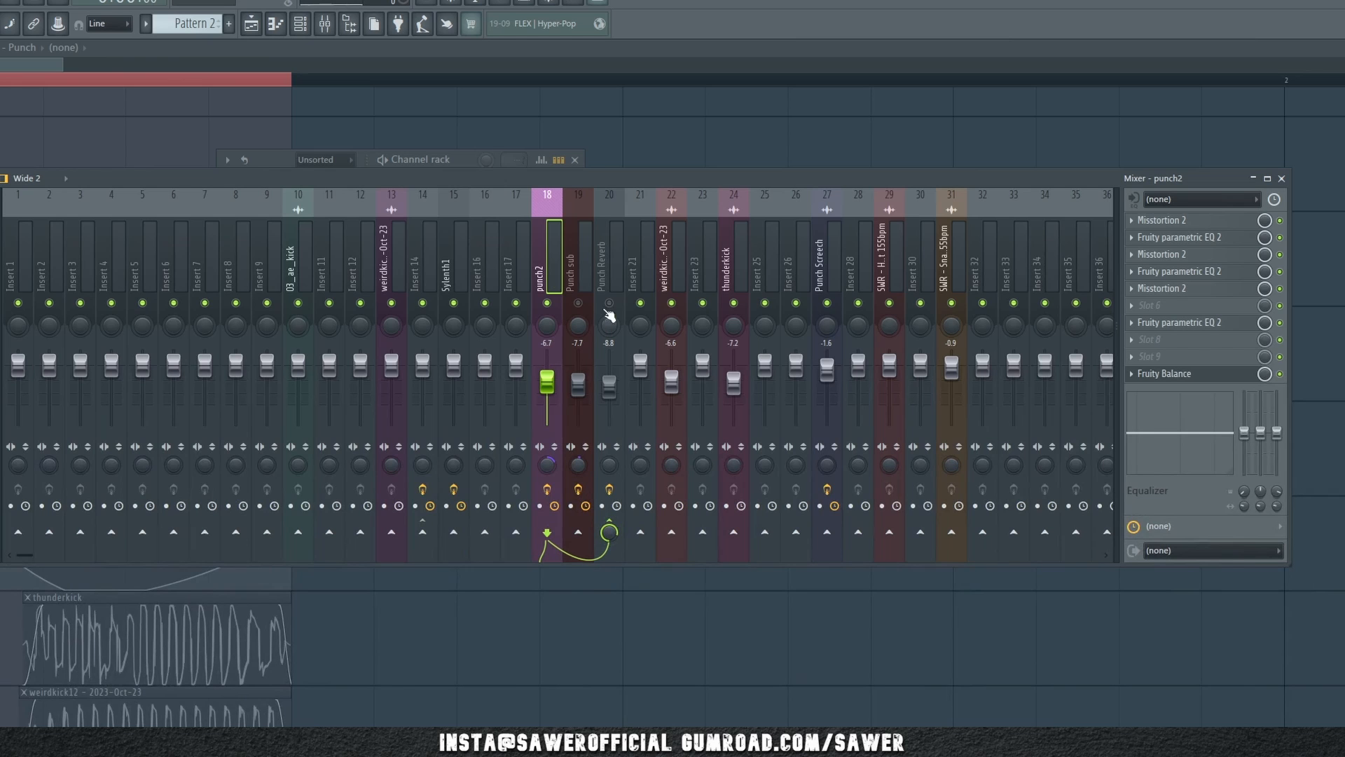
Unmute the Punch Reverb mixer track and adjust the decay and low cut of its Fruity Reeverb 2.
{"action": "left_click", "coordinate": [611, 303]}
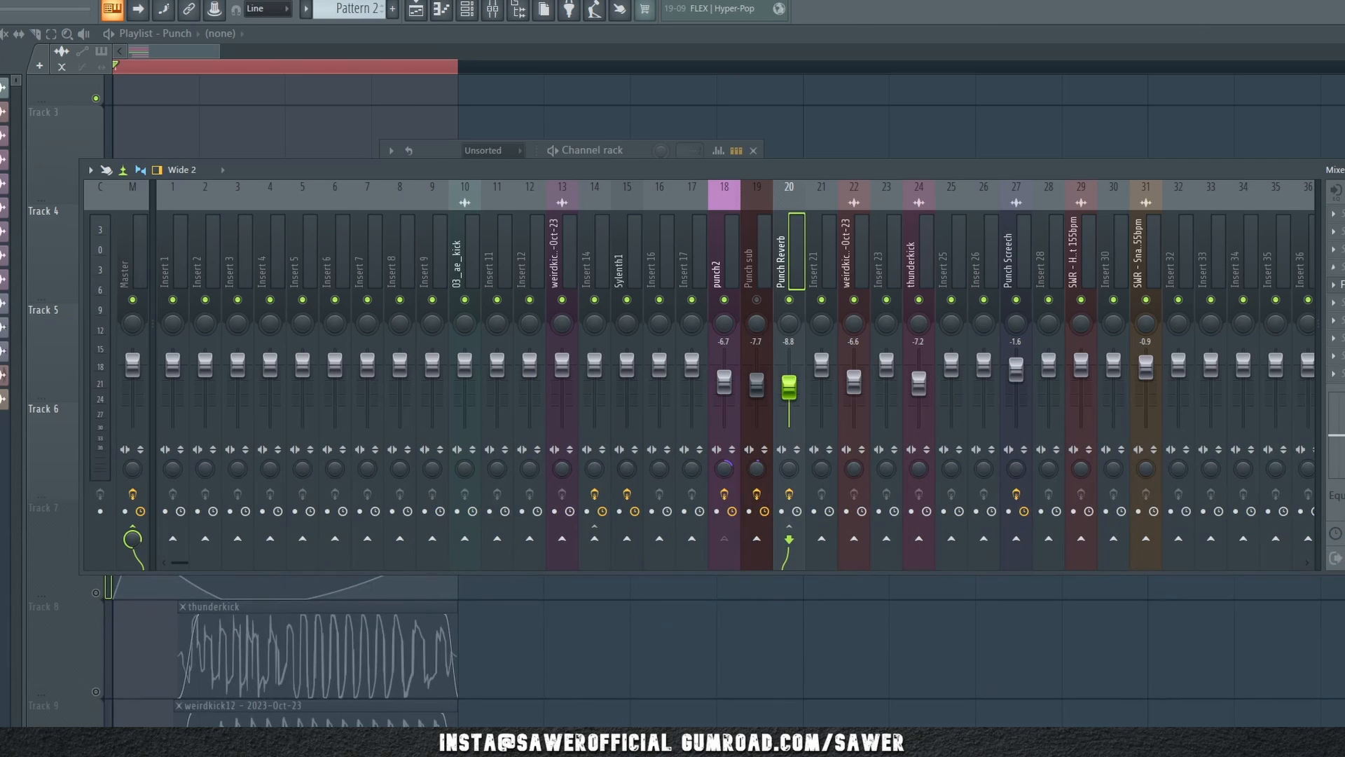
{"action": "left_click", "coordinate": [1342, 285]}
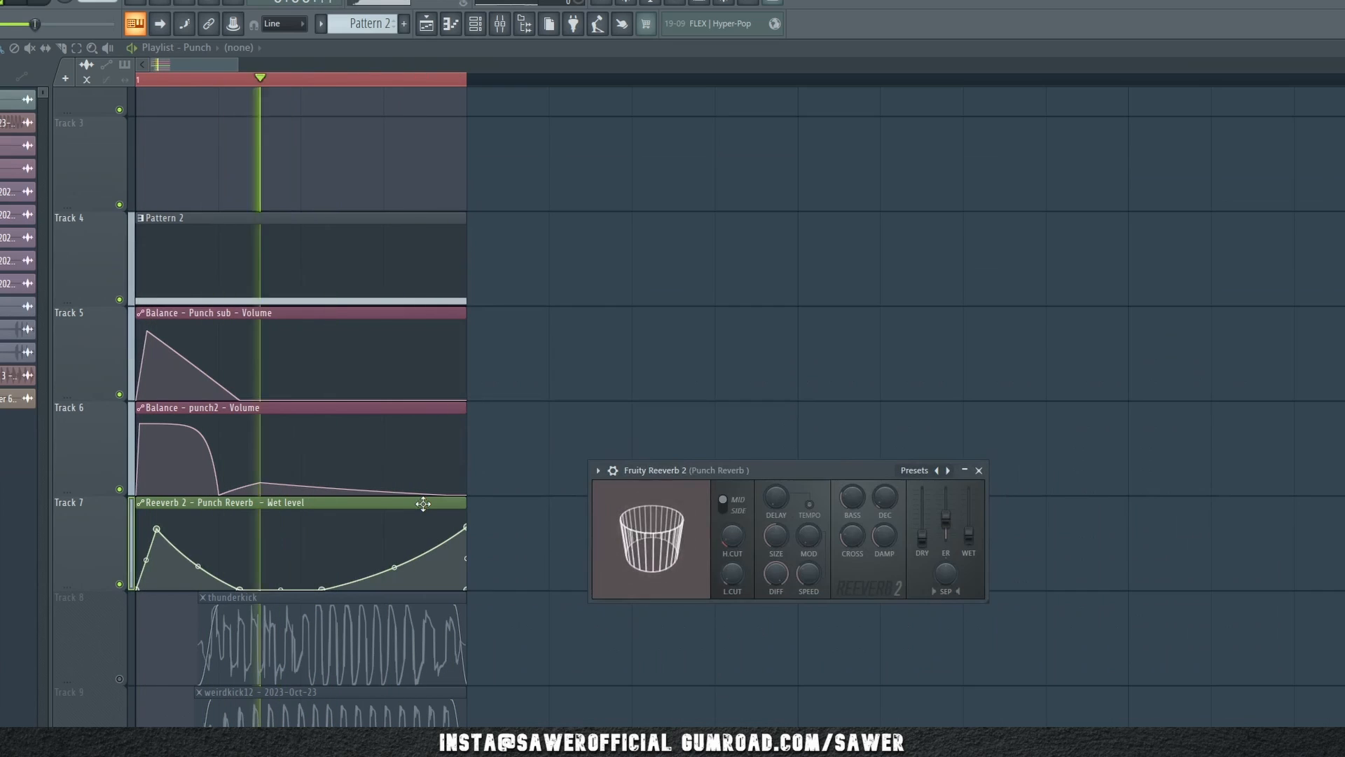
{"action": "left_click_drag", "start_coordinate": [785, 473], "coordinate": [759, 463]}
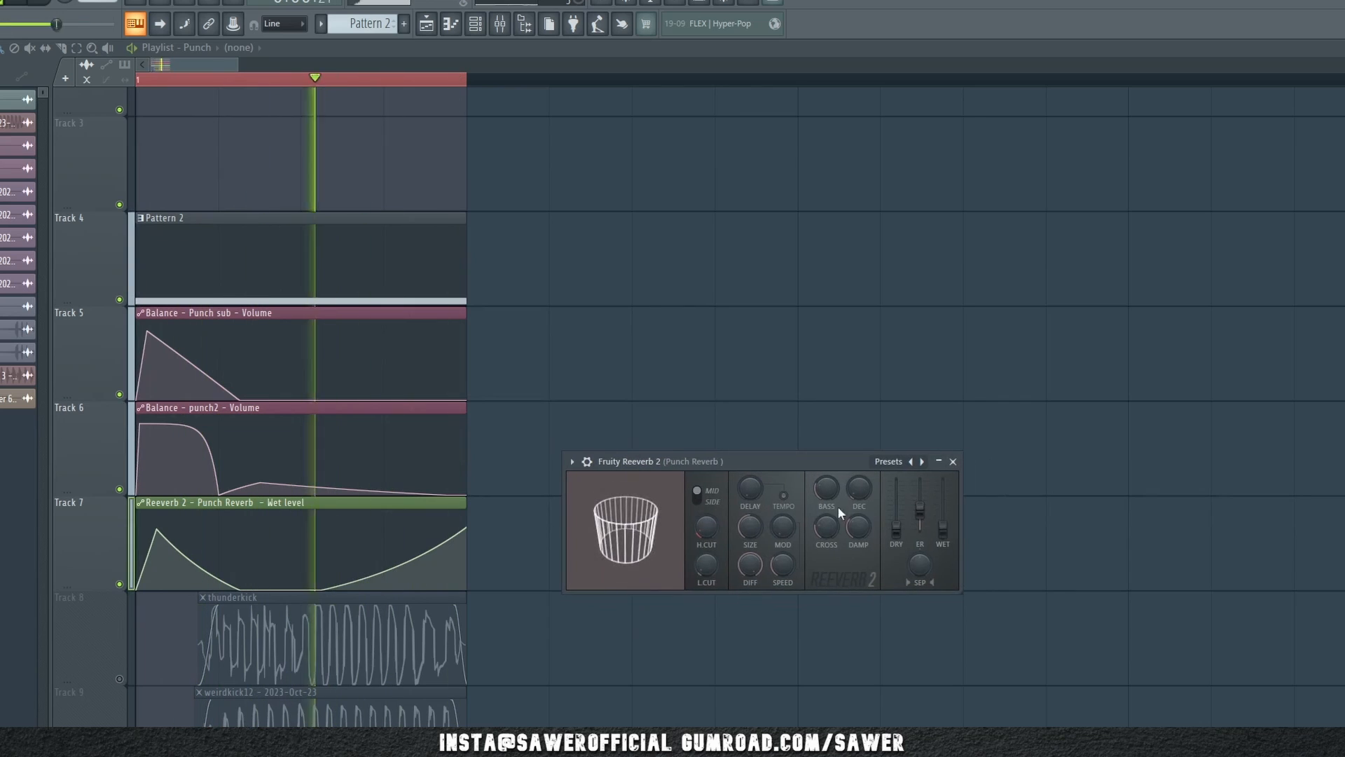
{"action": "left_click_drag", "start_coordinate": [859, 491], "coordinate": [859, 487]}
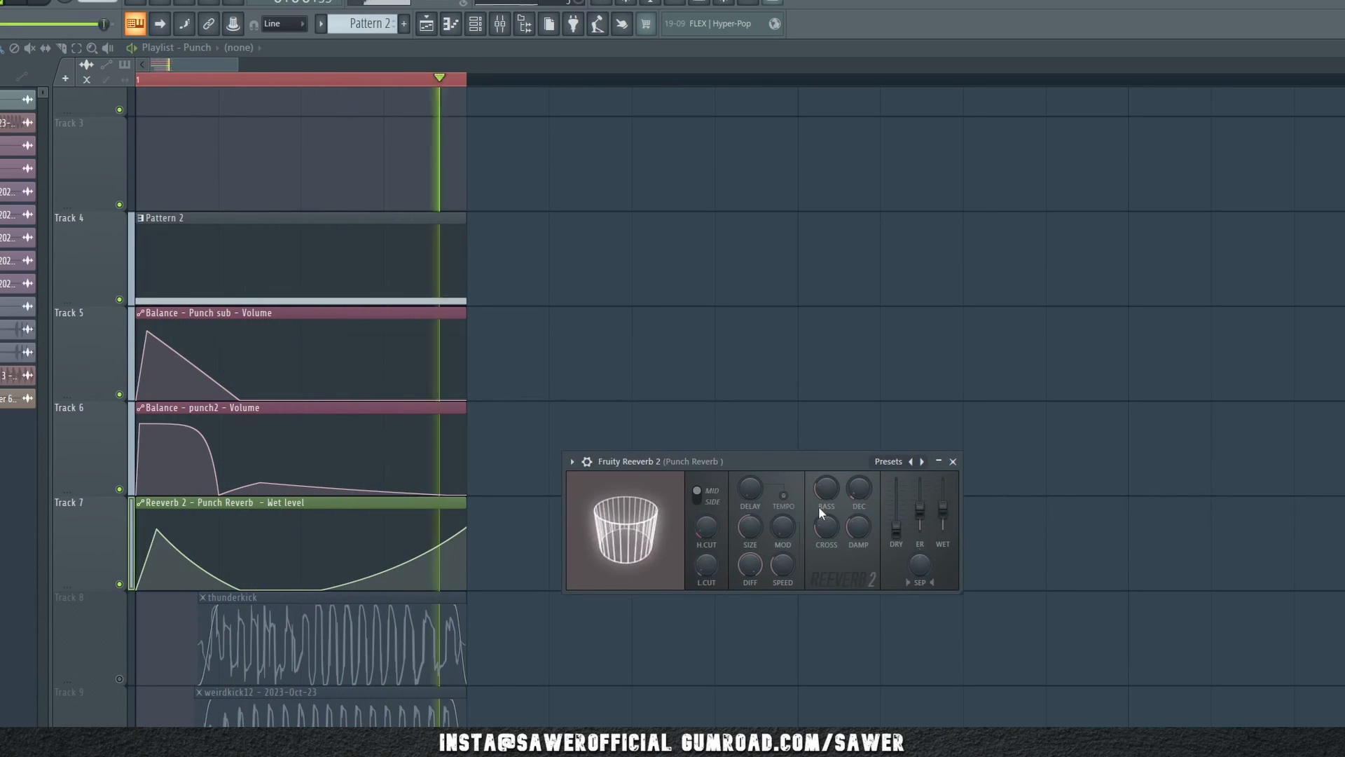
{"action": "left_click_drag", "start_coordinate": [708, 561], "coordinate": [712, 557]}
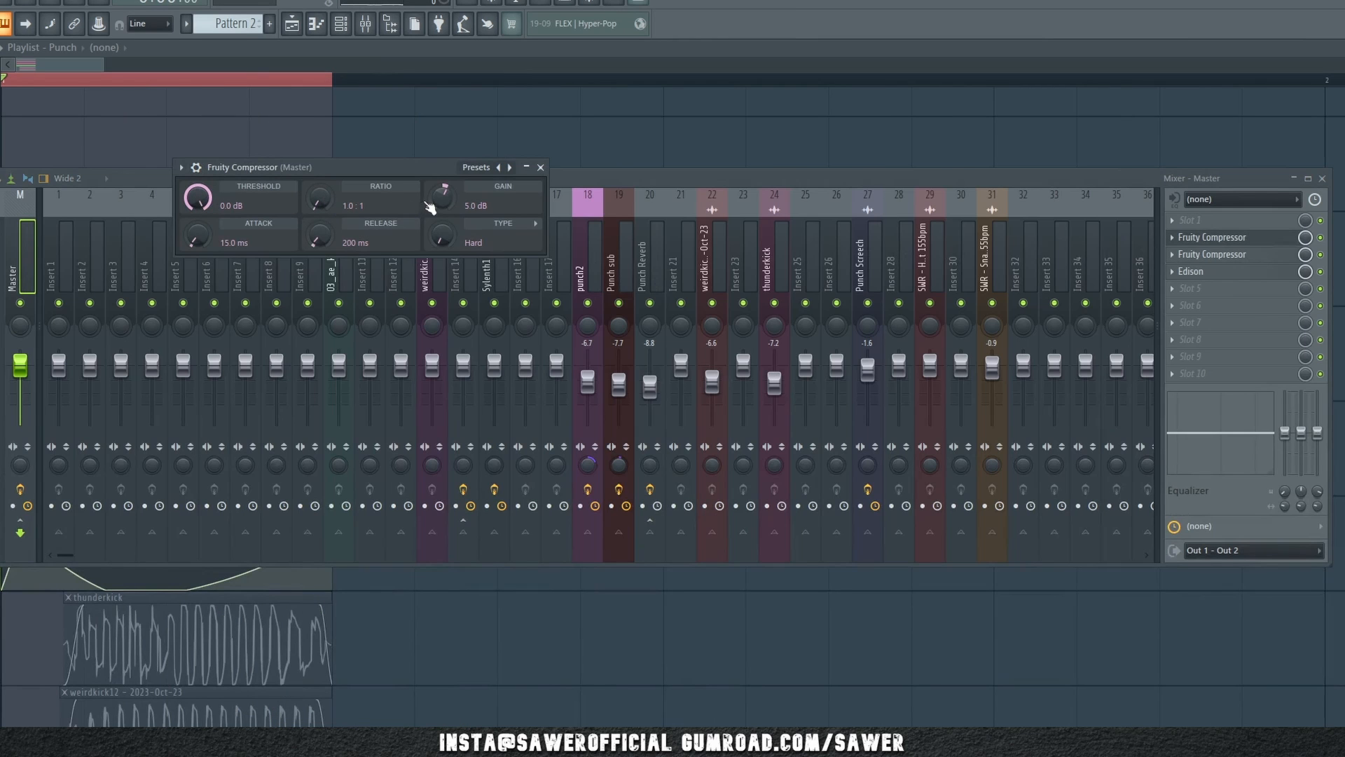
Set the gain of the Master's first Fruity Compressor to 5.1 dB and the second compressor's ratio to 30.0:1.
{"action": "left_click_drag", "start_coordinate": [442, 197], "coordinate": [443, 193]}
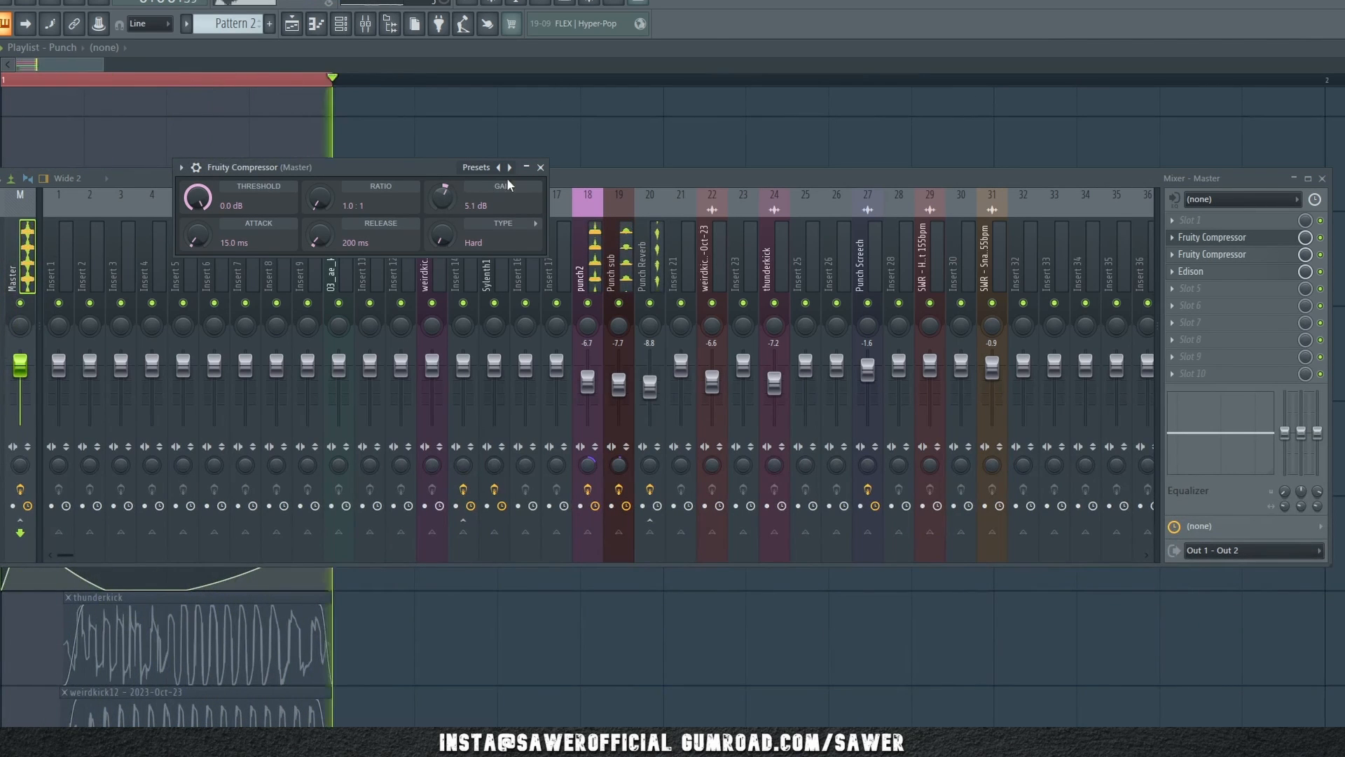
{"action": "left_click", "coordinate": [540, 167]}
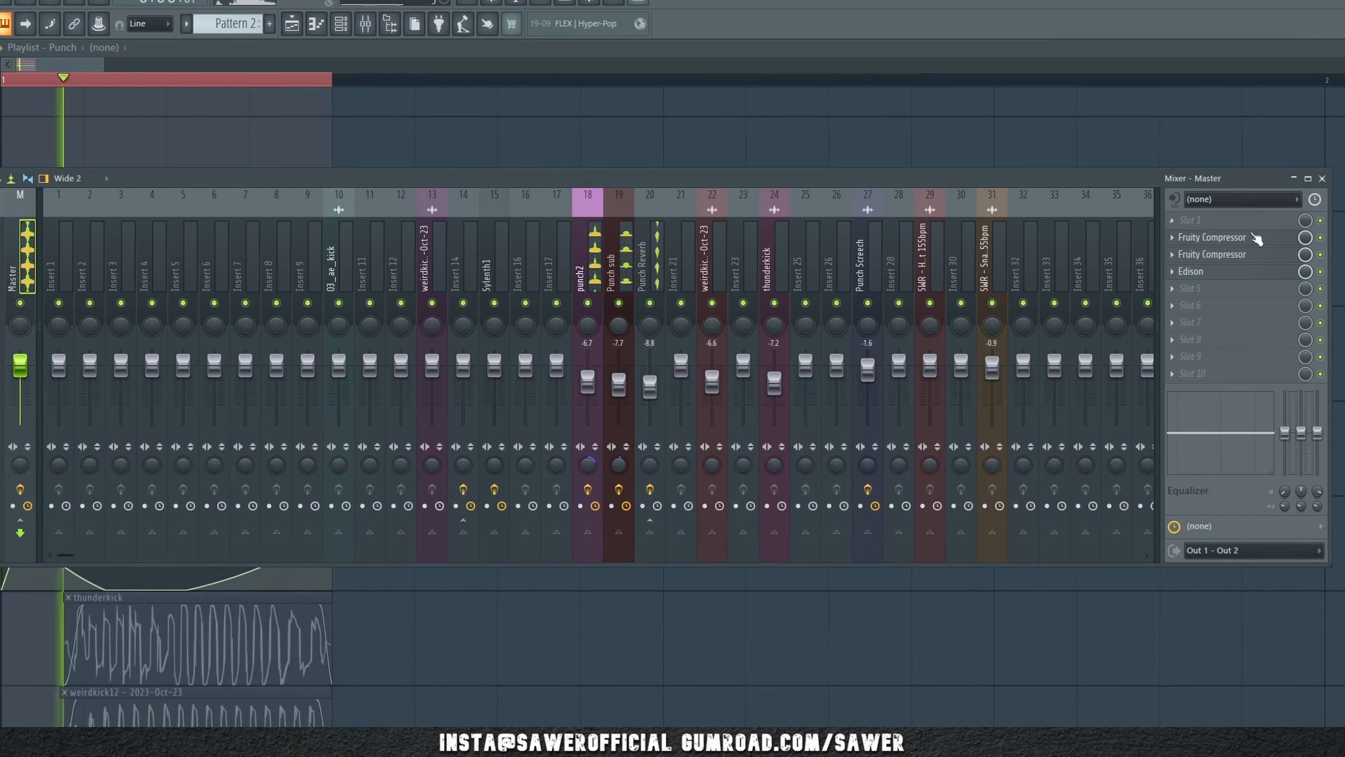
{"action": "left_click", "coordinate": [1225, 256]}
{"action": "left_click_drag", "start_coordinate": [350, 242], "coordinate": [384, 203]}
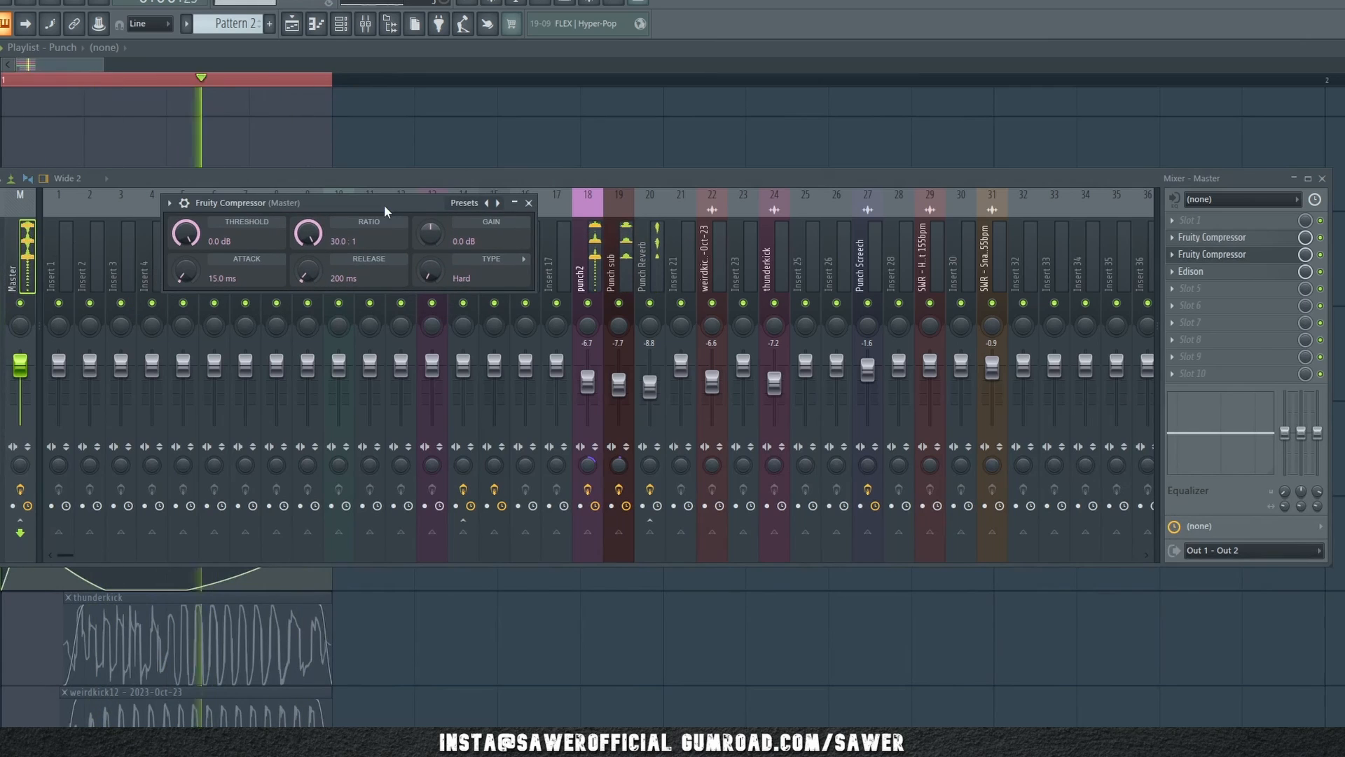
{"action": "mouse_move", "coordinate": [307, 234]}
{"action": "left_mouse_down"}
{"action": "mouse_move", "coordinate": [307, 245]}
{"action": "mouse_move", "coordinate": [307, 210]}
{"action": "left_mouse_up"}
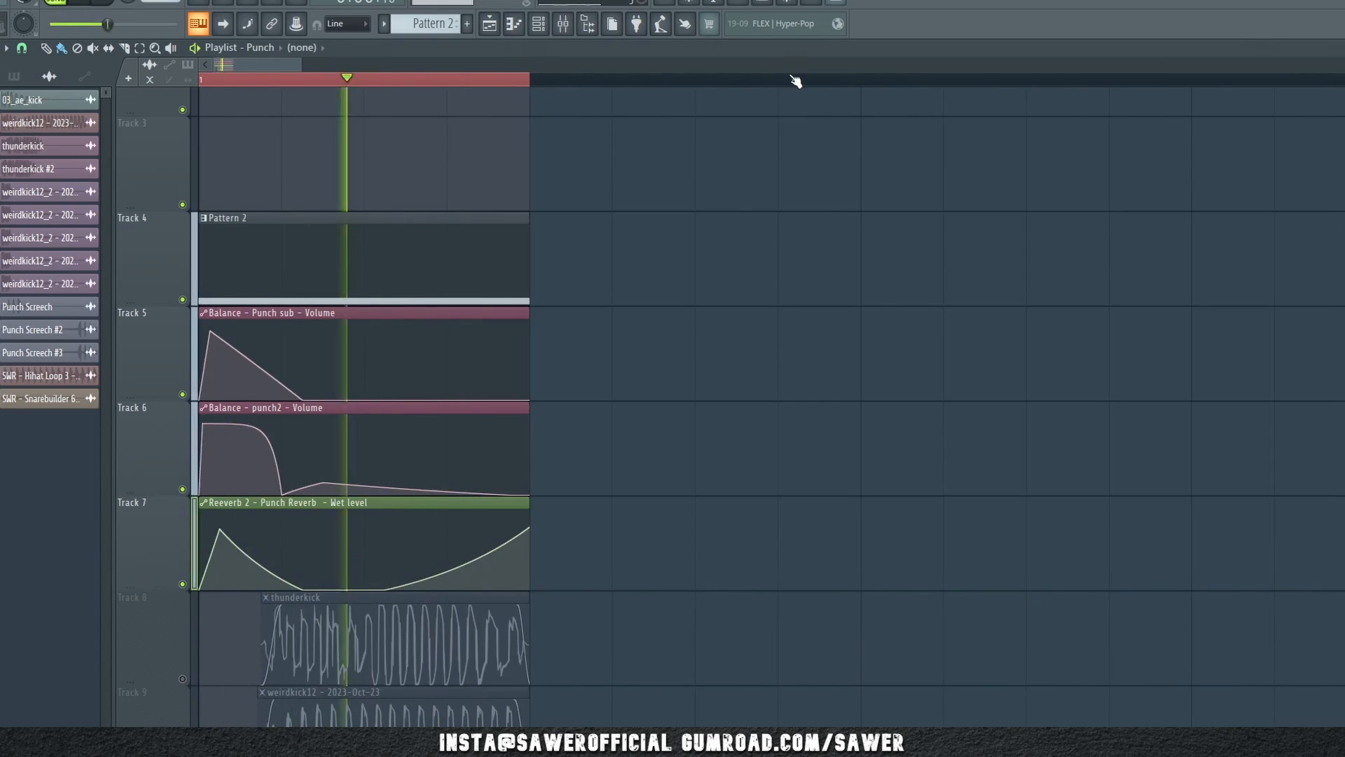
Stop playback and select the full first bar of the playlist, up to bar 2.
{"action": "scroll", "coordinate": [779, 81], "scroll_direction": "down", "scroll_amount": 3}
{"action": "key", "text": "space"}
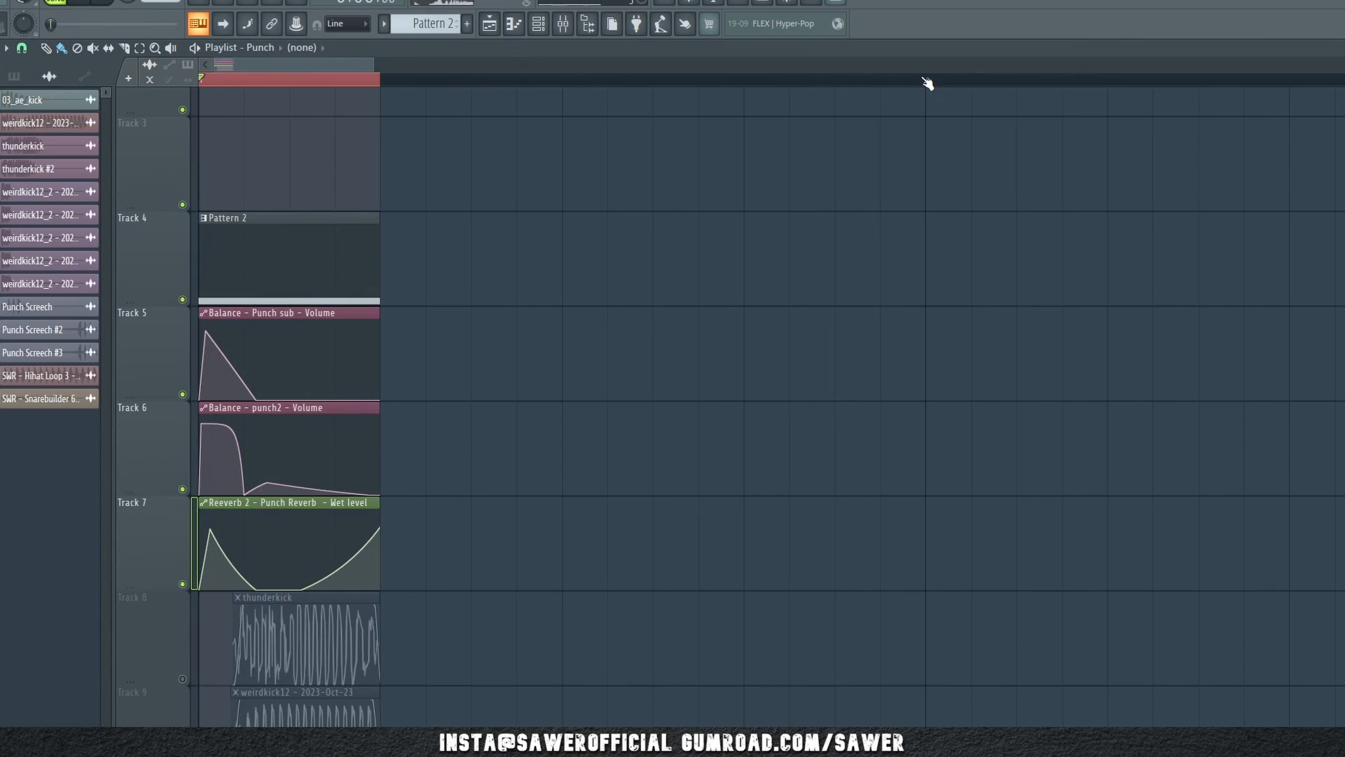
{"action": "left_click_drag", "start_coordinate": [928, 82], "coordinate": [200, 82]}
Record one pass of the punch with its reverb tail into Edison on the Master track, and clear the waveform selection.
{"action": "left_click", "coordinate": [564, 27]}
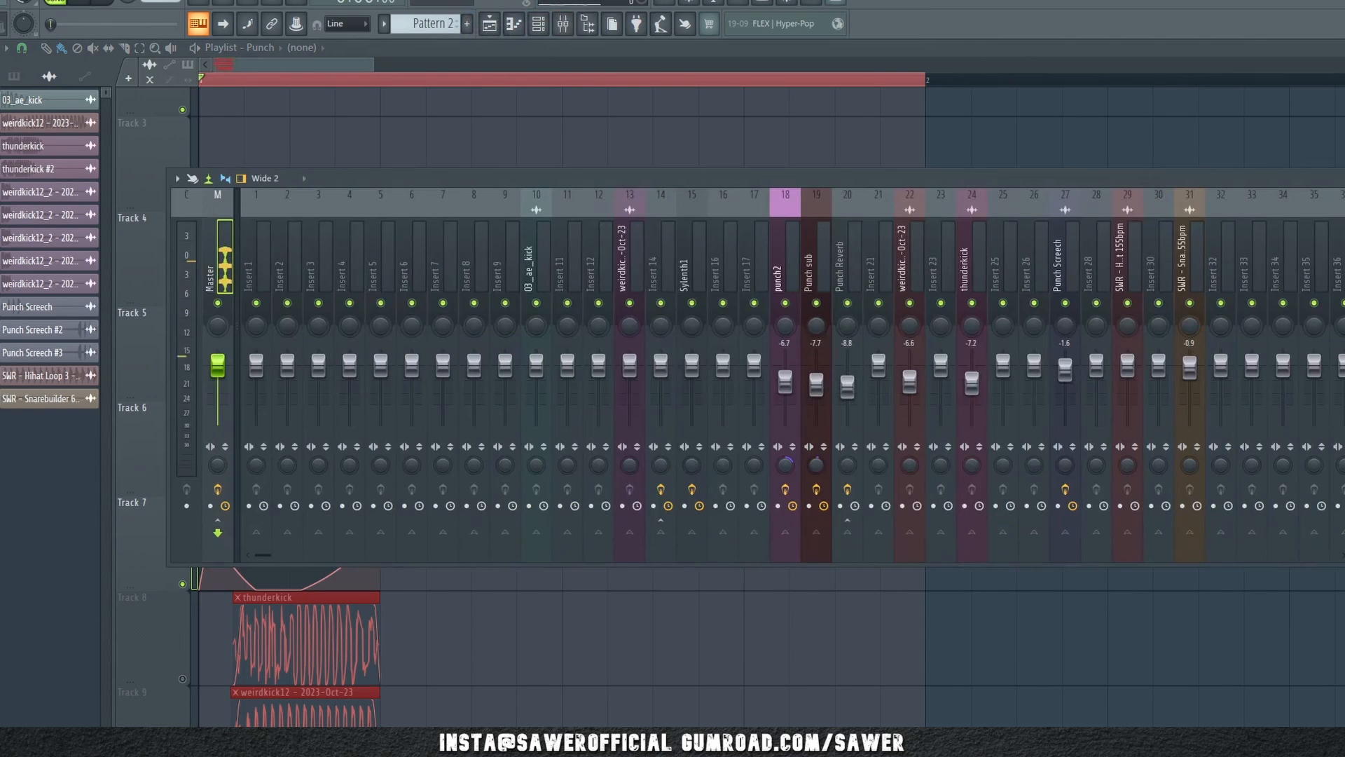
{"action": "key", "text": "ctrl+e"}
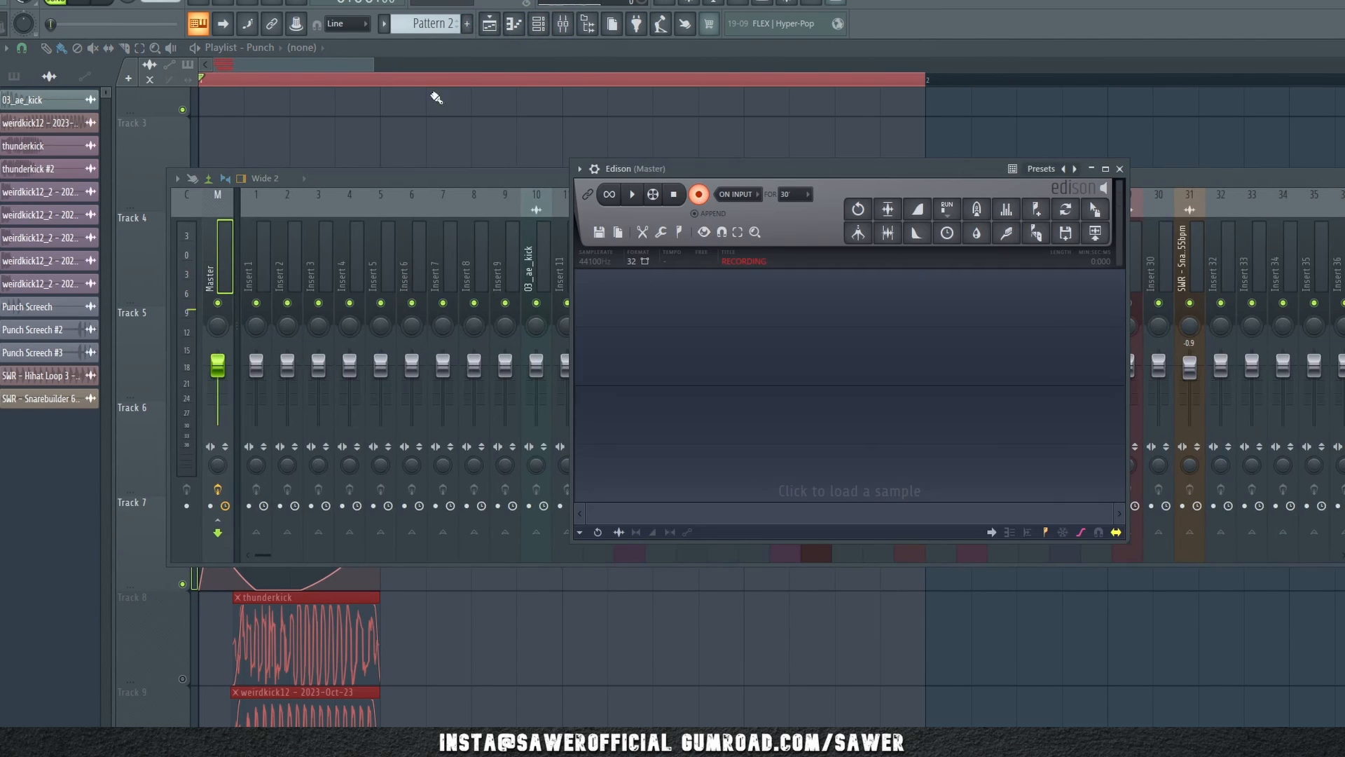
{"action": "left_click", "coordinate": [93, 4]}
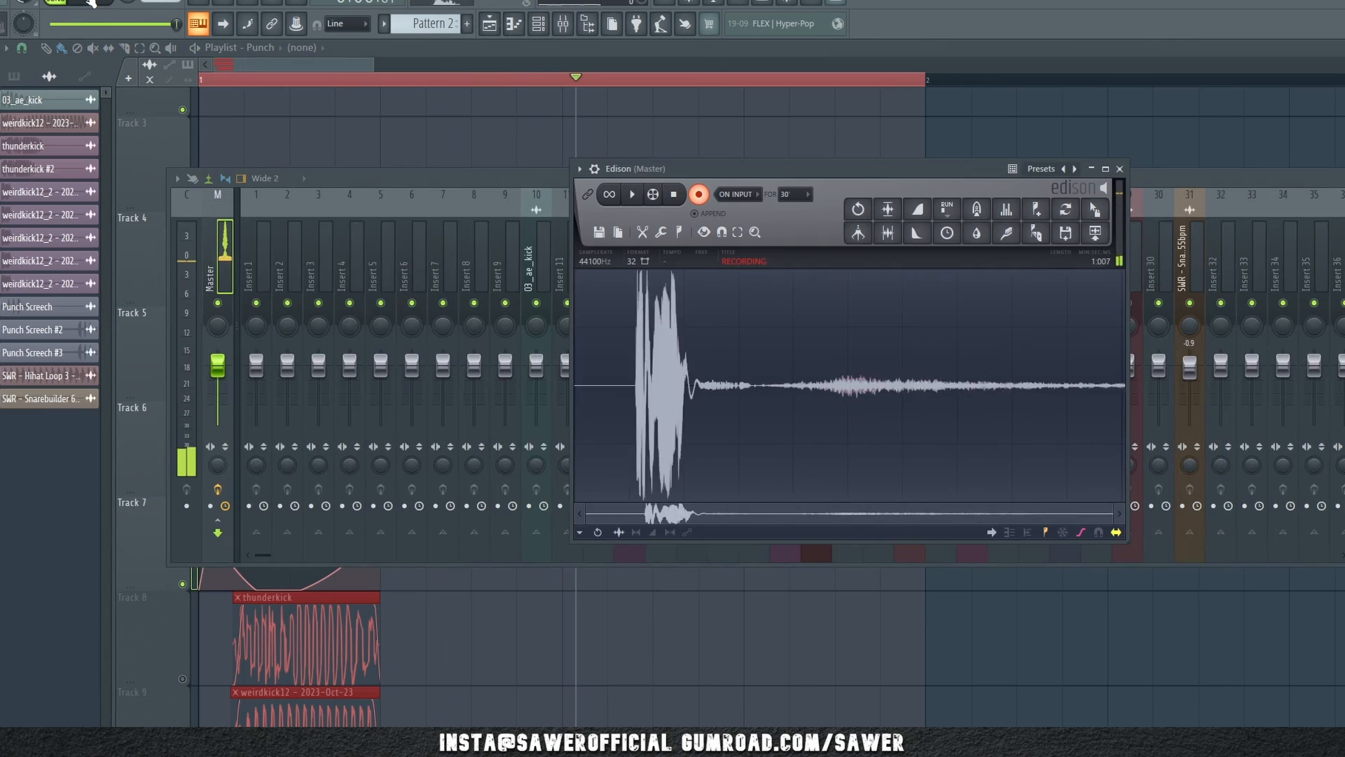
{"action": "left_click", "coordinate": [674, 196]}
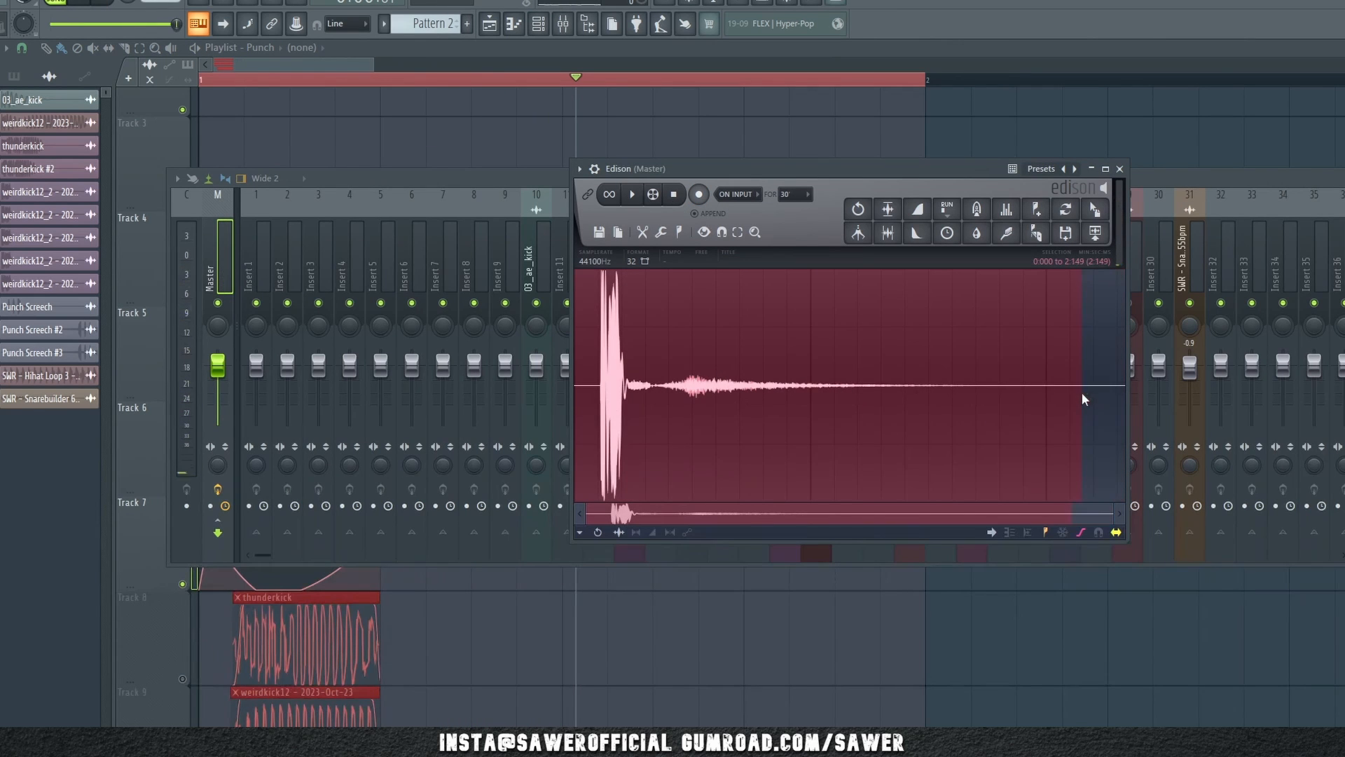
{"action": "left_click", "coordinate": [988, 400]}
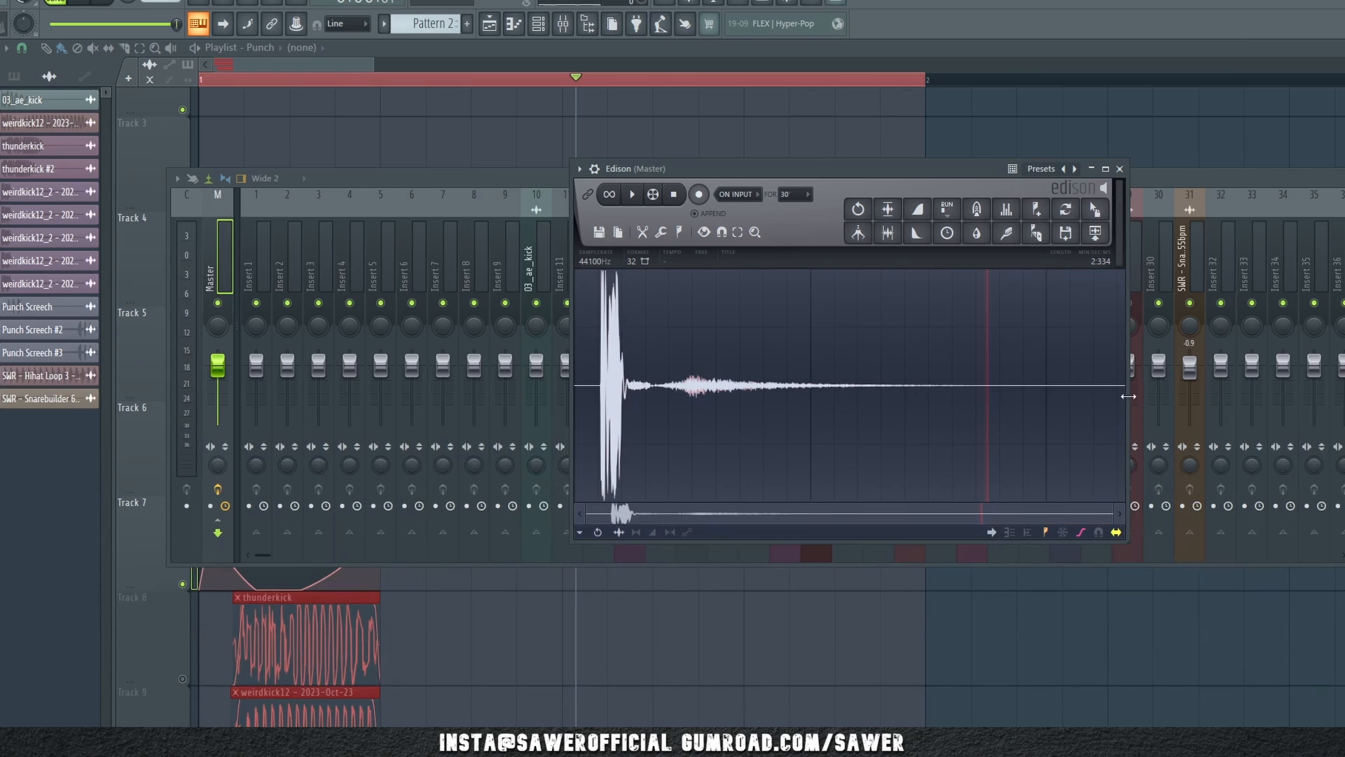
Trim the silence around the recorded punch in Edison, play the trimmed sample, and close Edison.
{"action": "left_click_drag", "start_coordinate": [1122, 395], "coordinate": [1010, 401]}
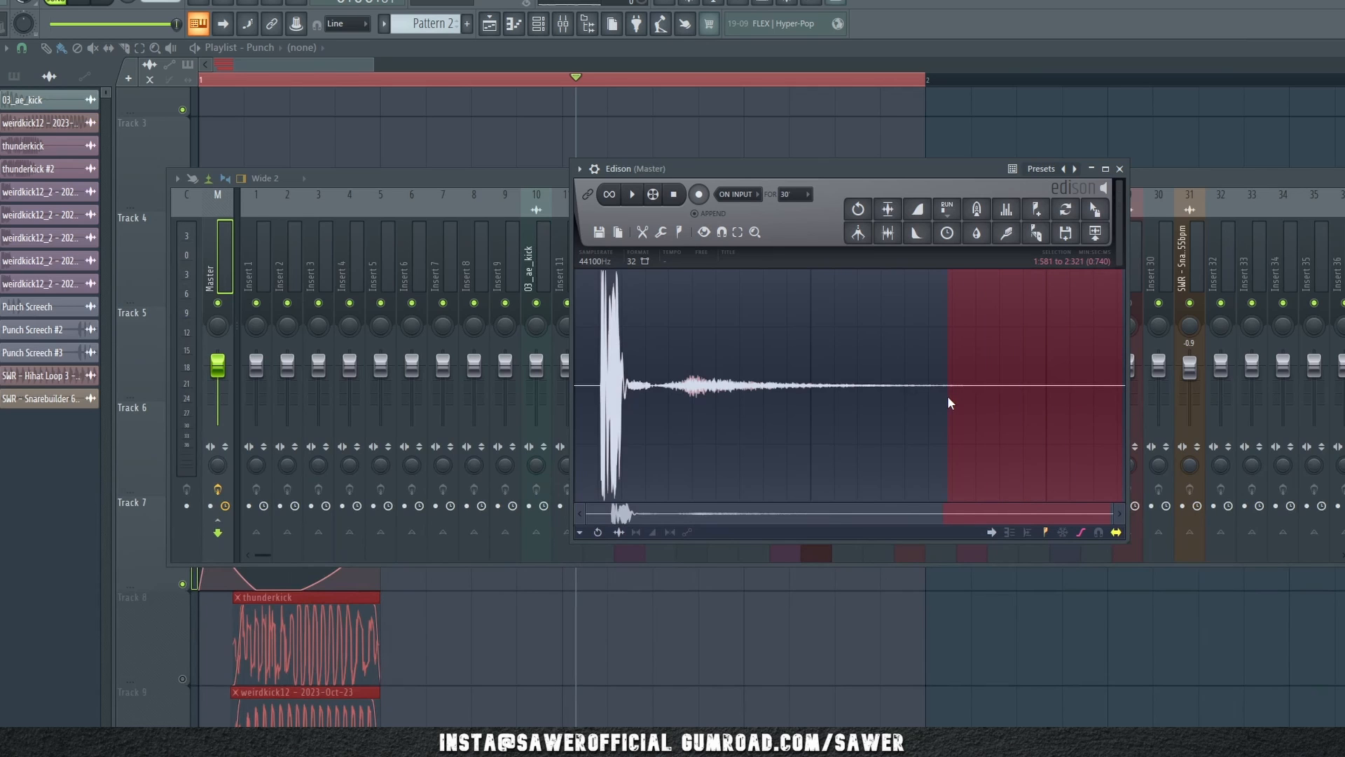
{"action": "left_click", "coordinate": [943, 360]}
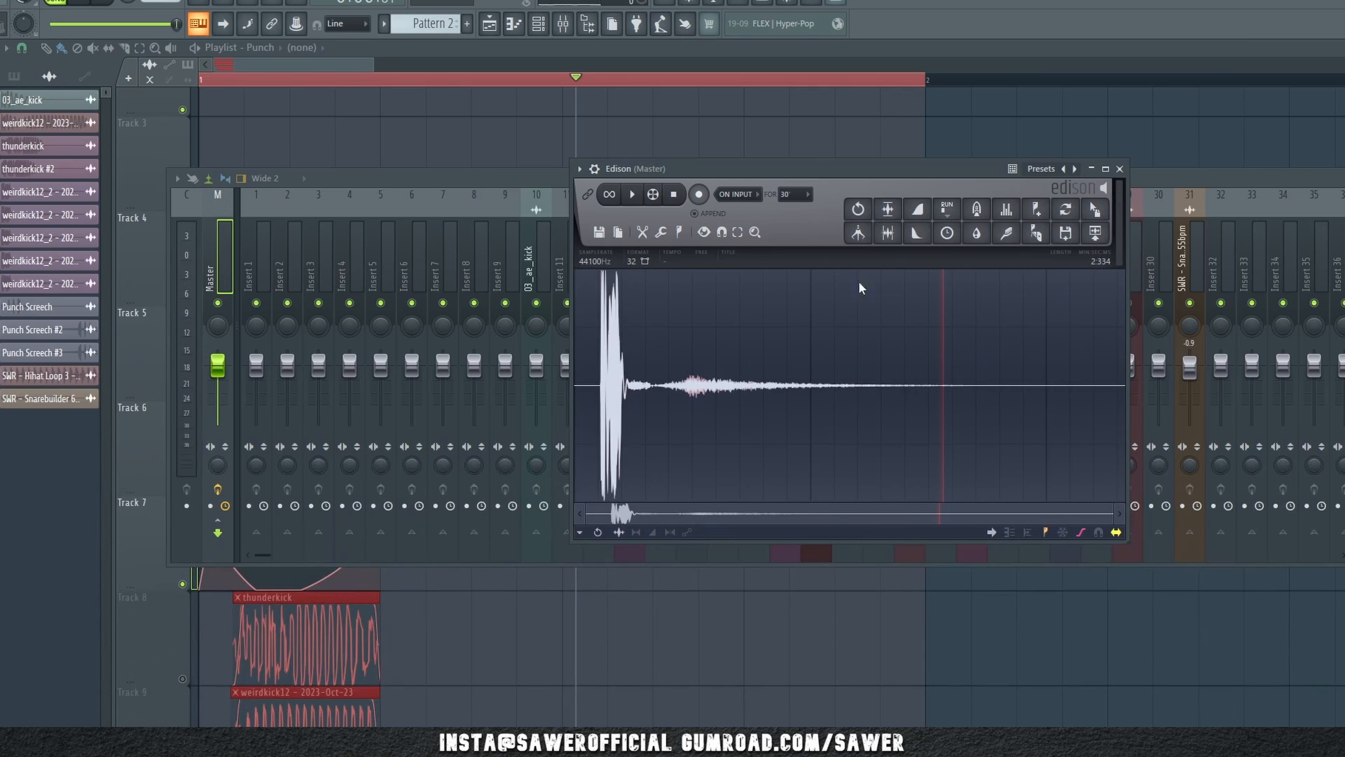
{"action": "left_click", "coordinate": [892, 236]}
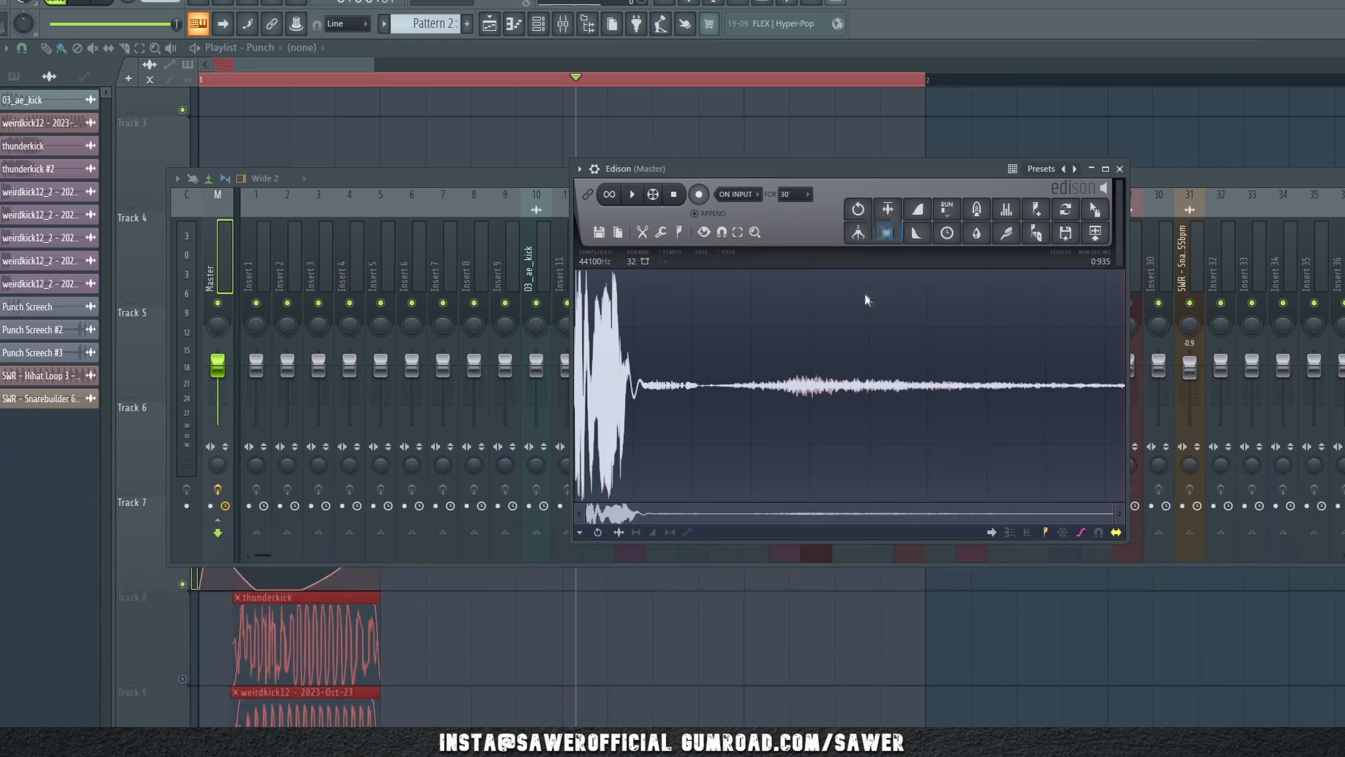
{"action": "left_click", "coordinate": [633, 196]}
{"action": "left_click", "coordinate": [1120, 169]}
Switch the playlist to the Demo arrangement and select all of its clips.
{"action": "left_click", "coordinate": [263, 50]}
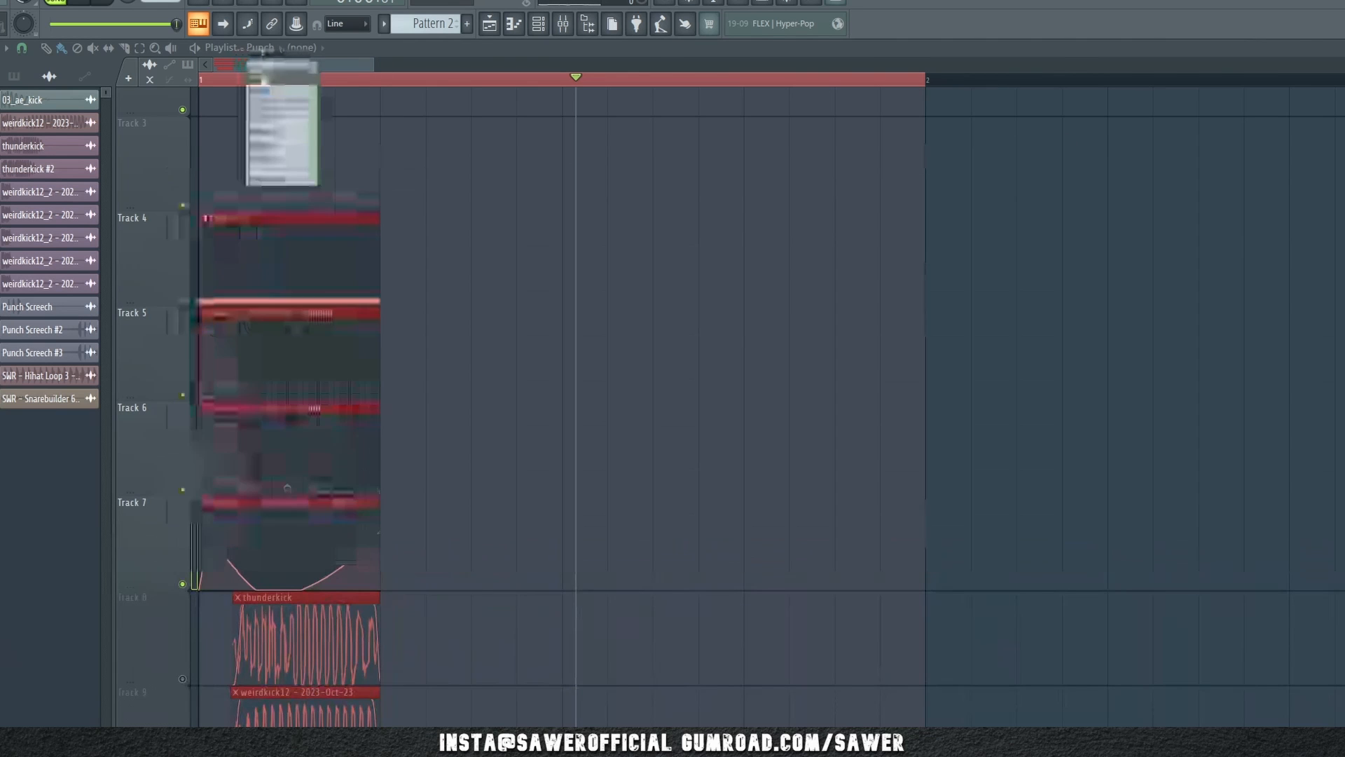
{"action": "left_click", "coordinate": [267, 93]}
{"action": "key", "text": "ctrl+a"}
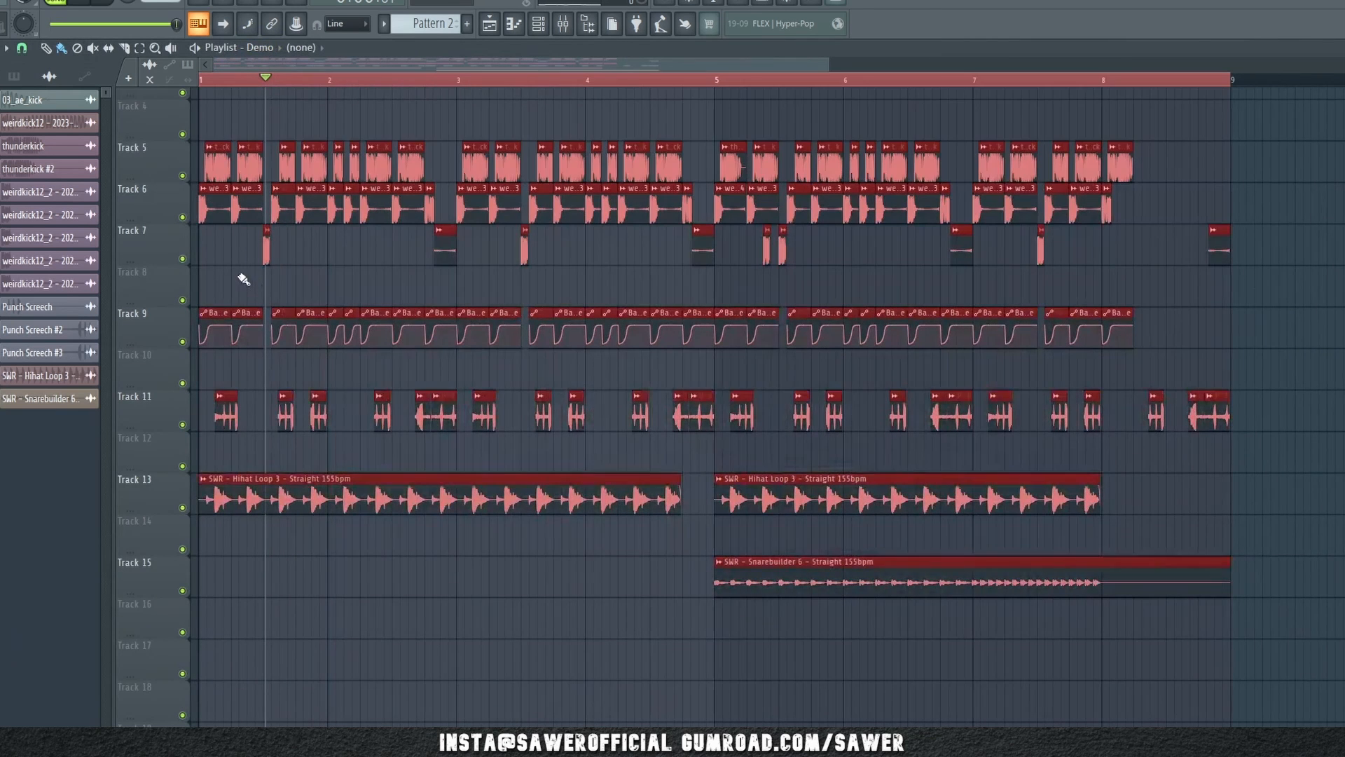
Mute Tracks 5, 13 and 11 and play the Demo arrangement to audition the punch clips on Tracks 6 and 7.
{"action": "left_click", "coordinate": [182, 176]}
{"action": "key", "text": "space"}
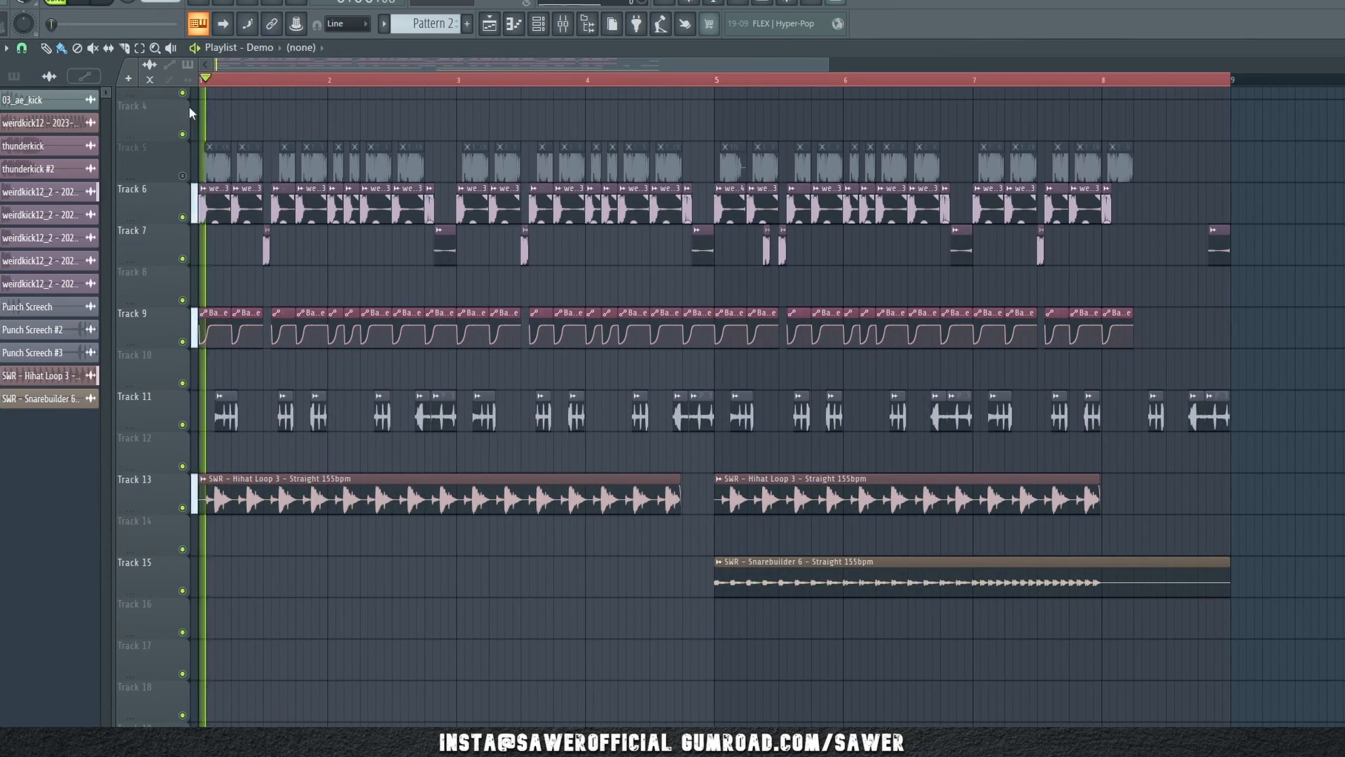
{"action": "key", "text": "space"}
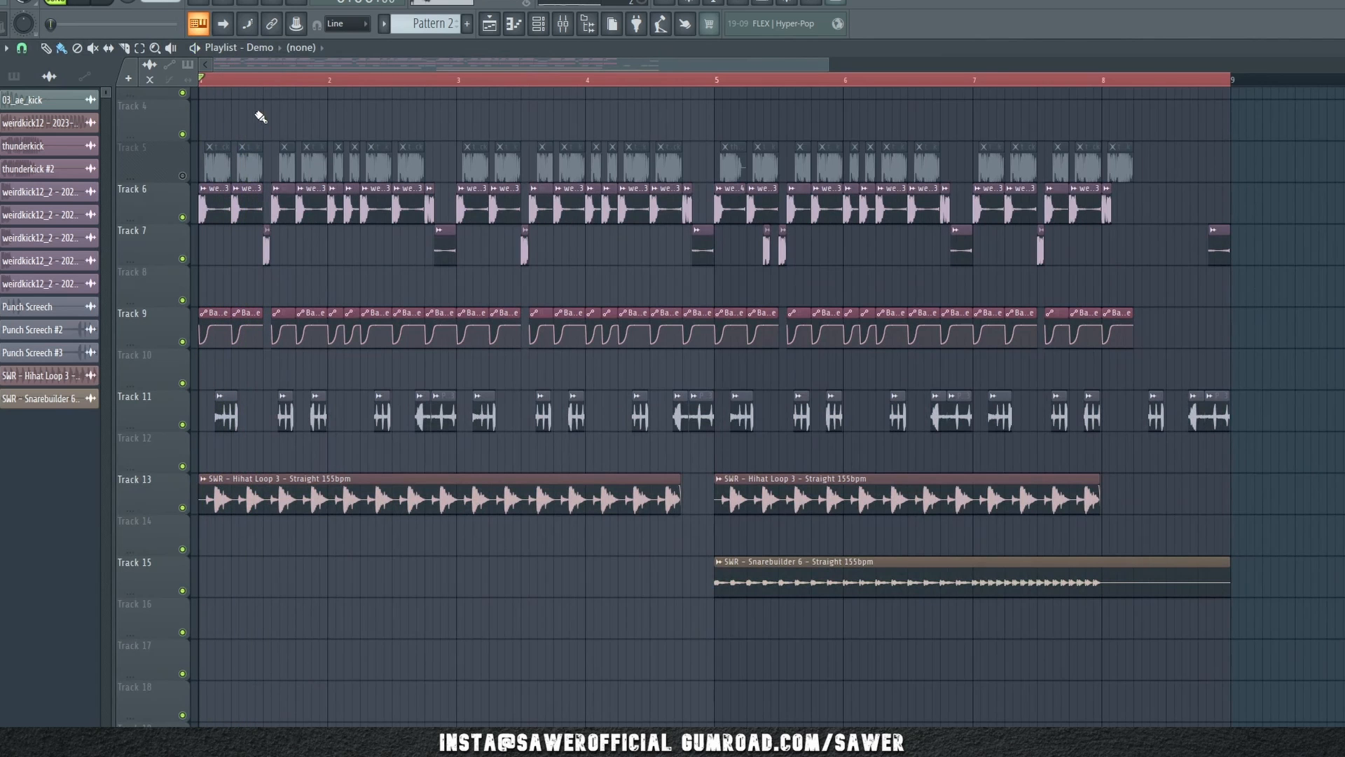
{"action": "left_click", "coordinate": [182, 508]}
{"action": "key", "text": "space"}
{"action": "left_click", "coordinate": [182, 425]}
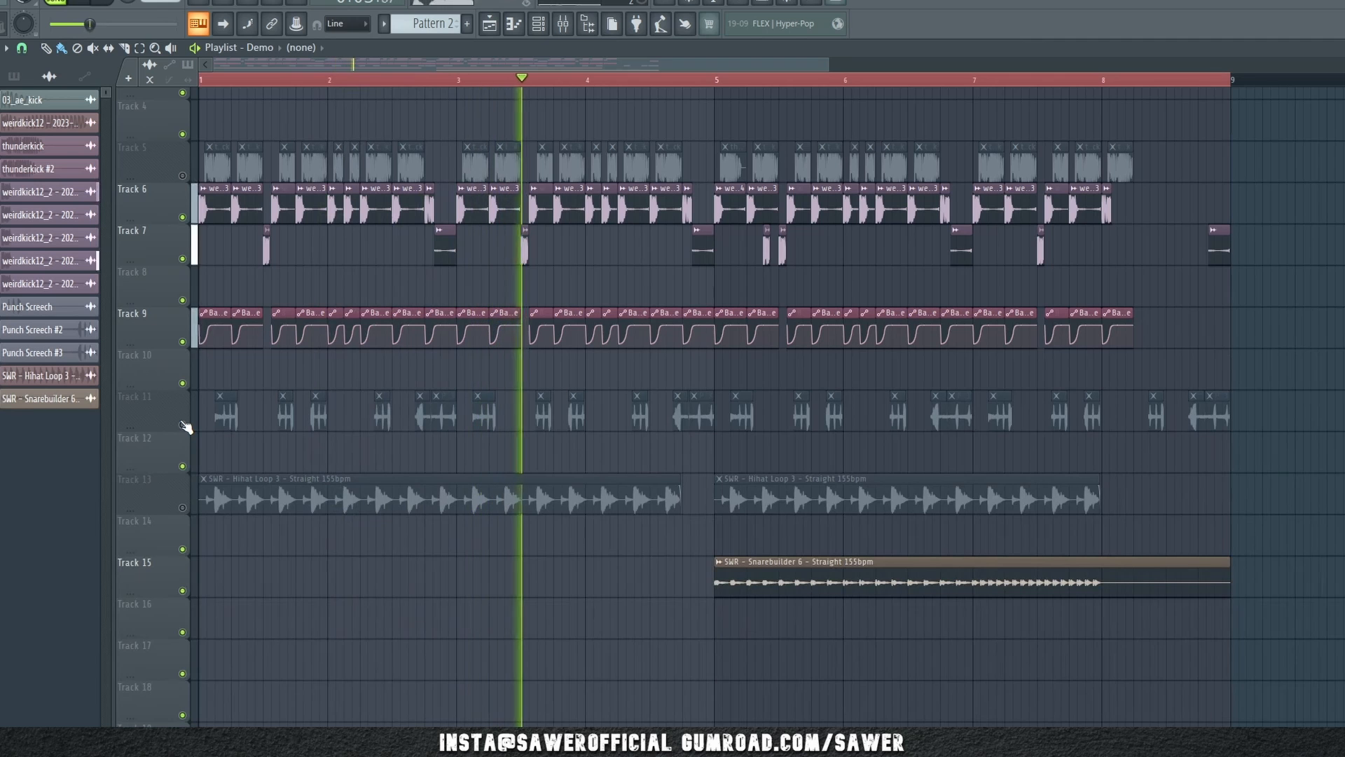
{"action": "scroll", "coordinate": [415, 69], "scroll_direction": "up", "scroll_amount": 3}
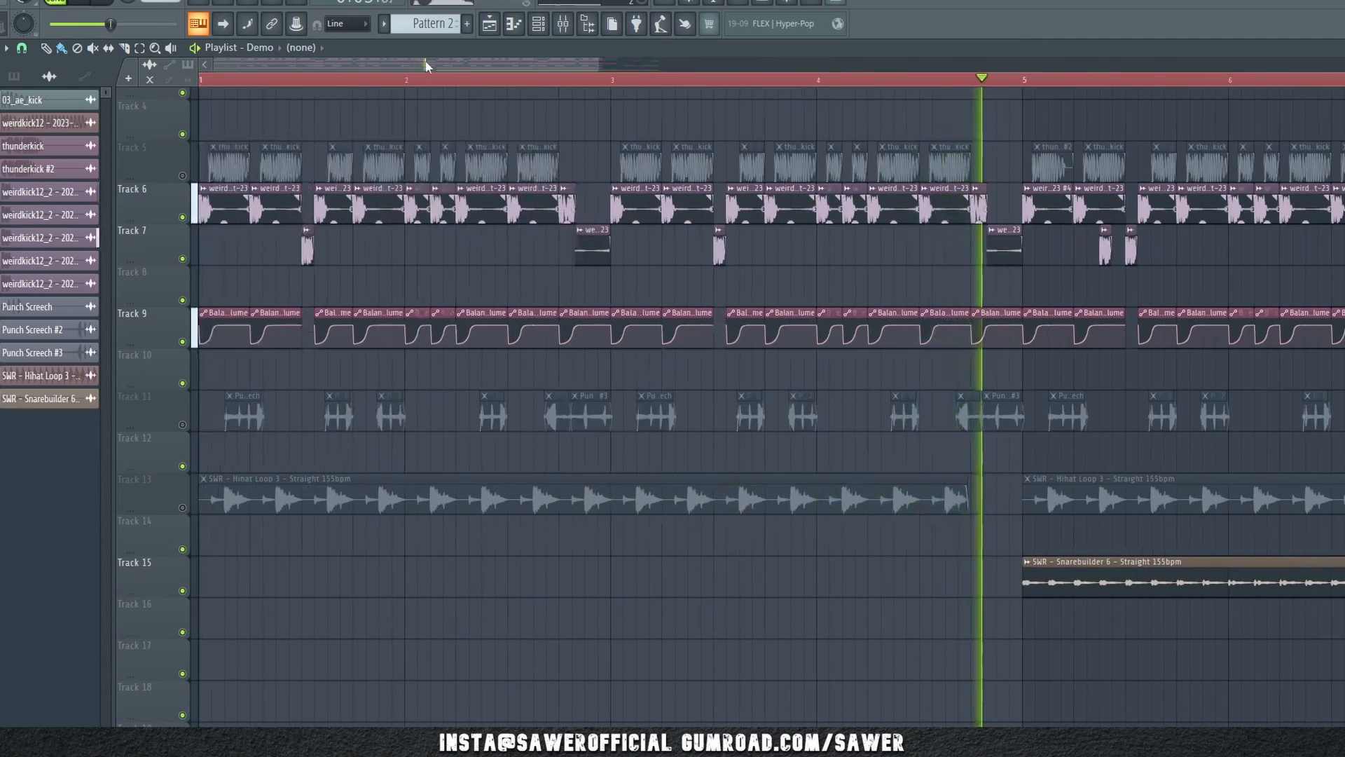
{"action": "scroll", "coordinate": [540, 83], "scroll_direction": "down", "scroll_amount": 2}
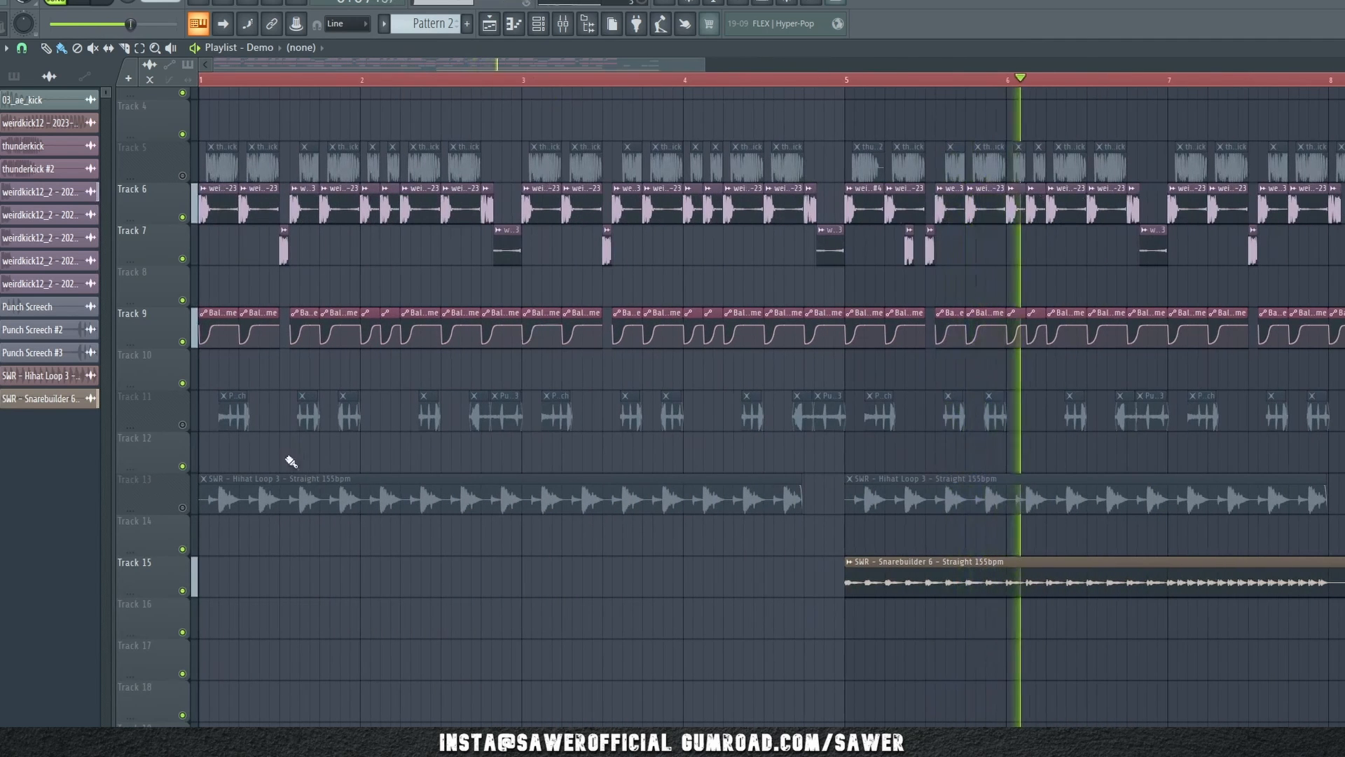
{"action": "key", "text": "space"}
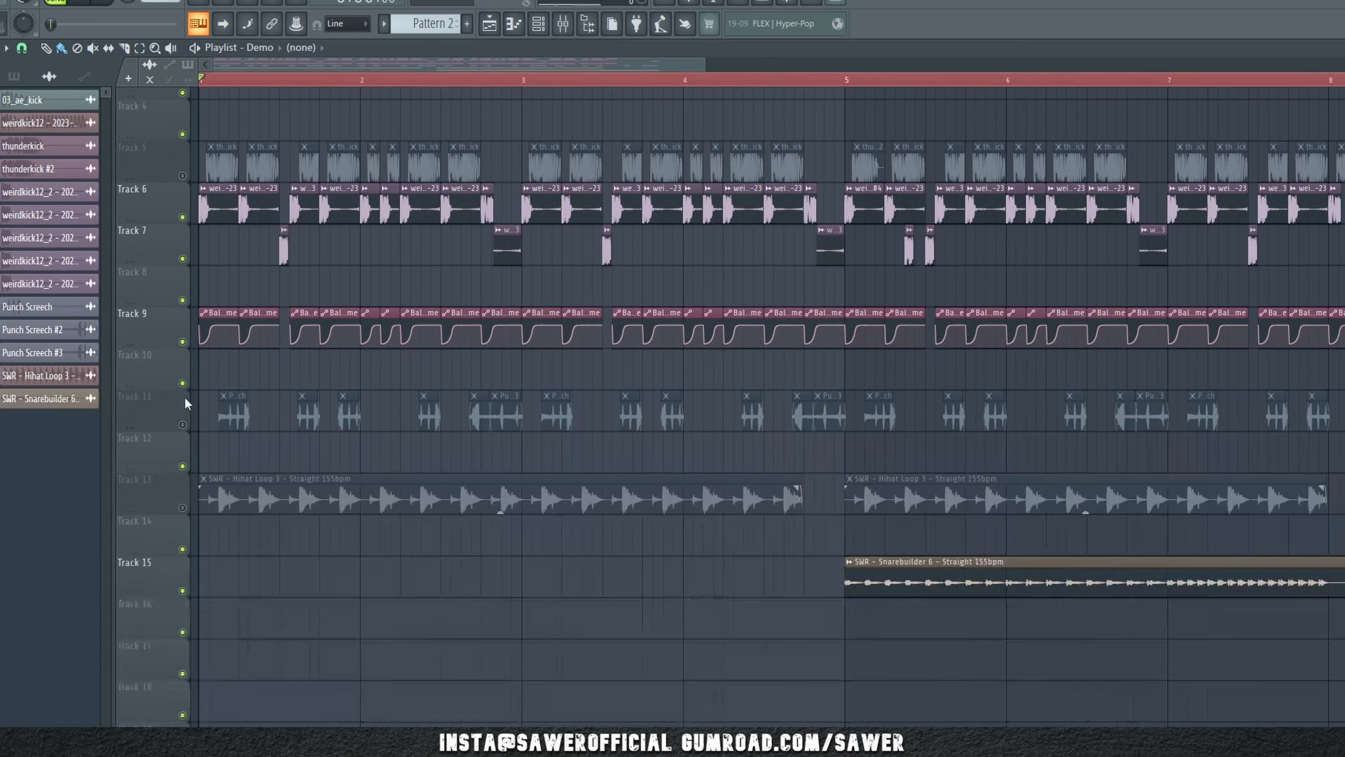
Unmute Track 11, mute Tracks 6 and 7, and play the arrangement to audition the punch screeches.
{"action": "left_click", "coordinate": [182, 425]}
{"action": "left_click", "coordinate": [182, 216]}
{"action": "left_click", "coordinate": [182, 259]}
{"action": "key", "text": "space"}
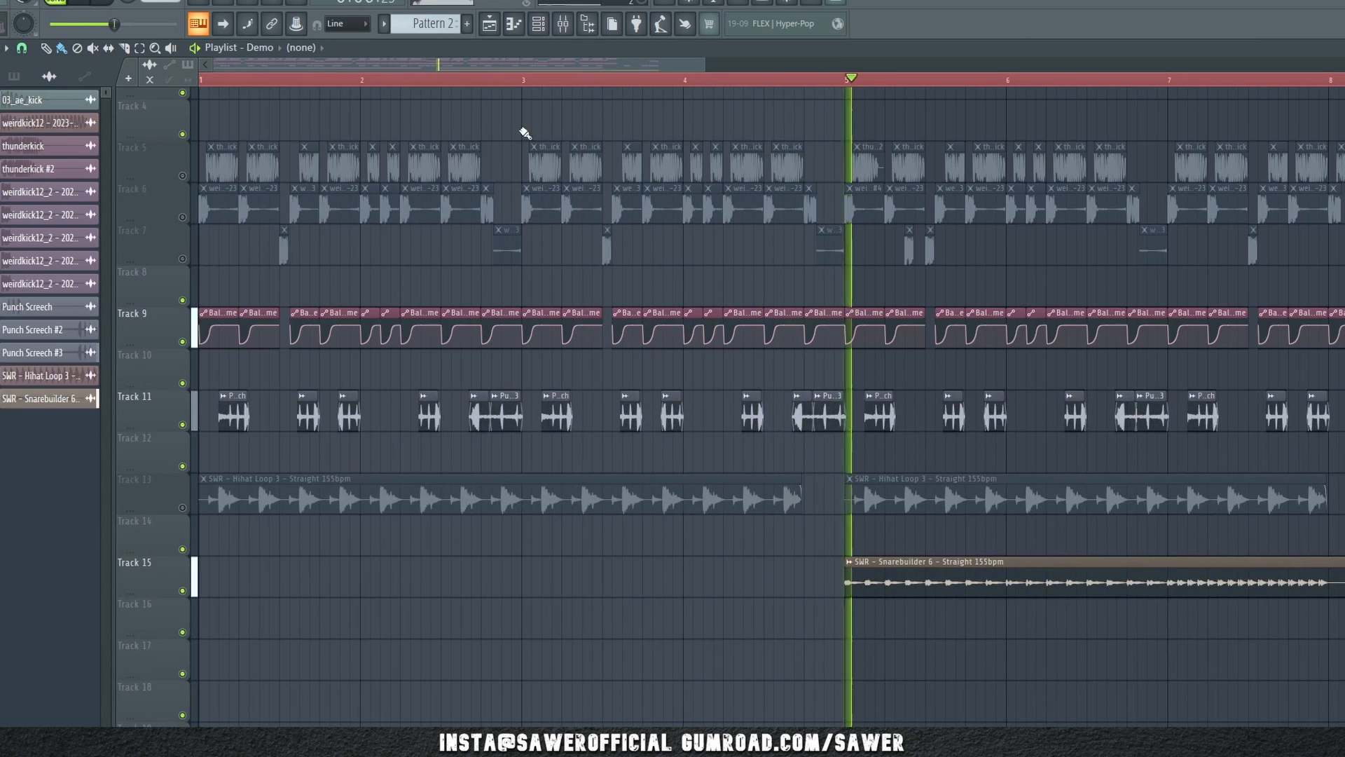
{"action": "key", "text": "space"}
Mute Track 11, unmute Track 13, and play the arrangement to audition the hi-hat loop.
{"action": "left_click", "coordinate": [184, 425]}
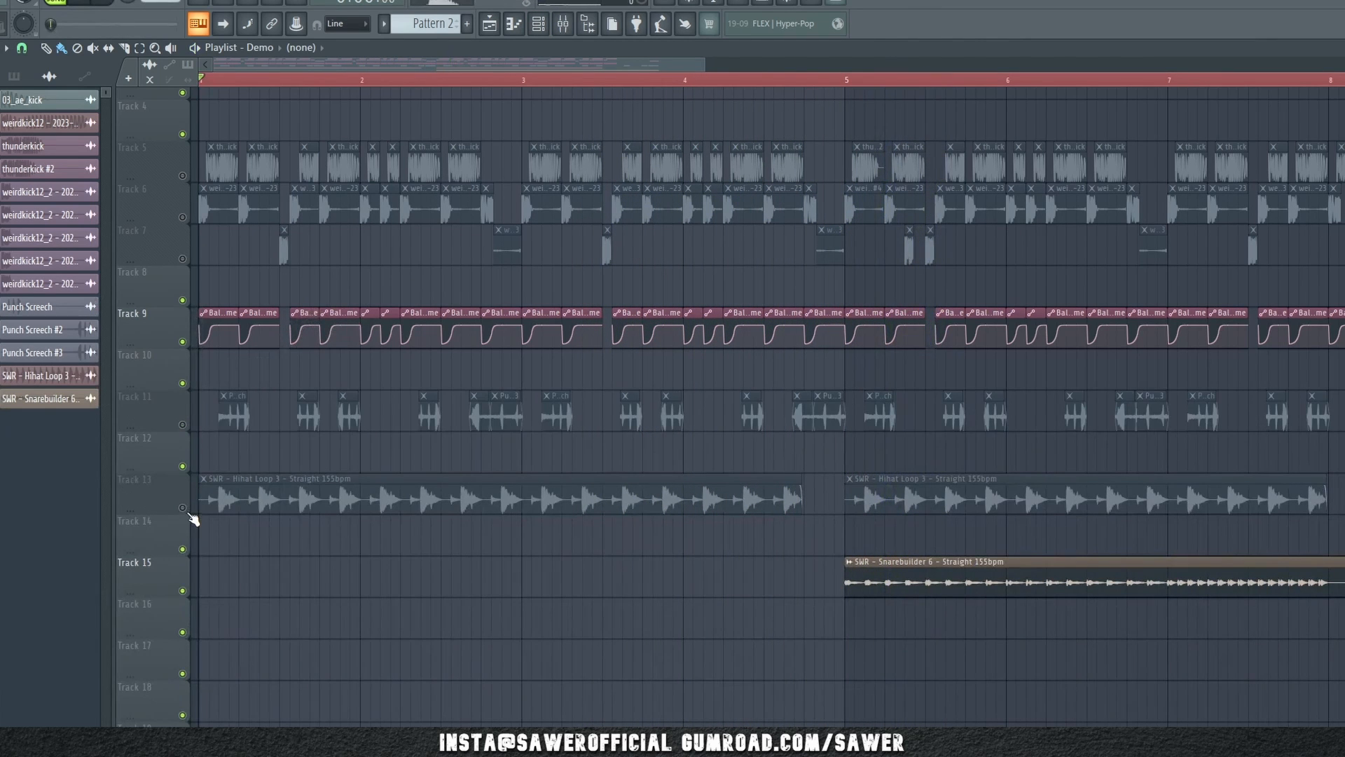
{"action": "left_click", "coordinate": [184, 508]}
{"action": "key", "text": "space"}
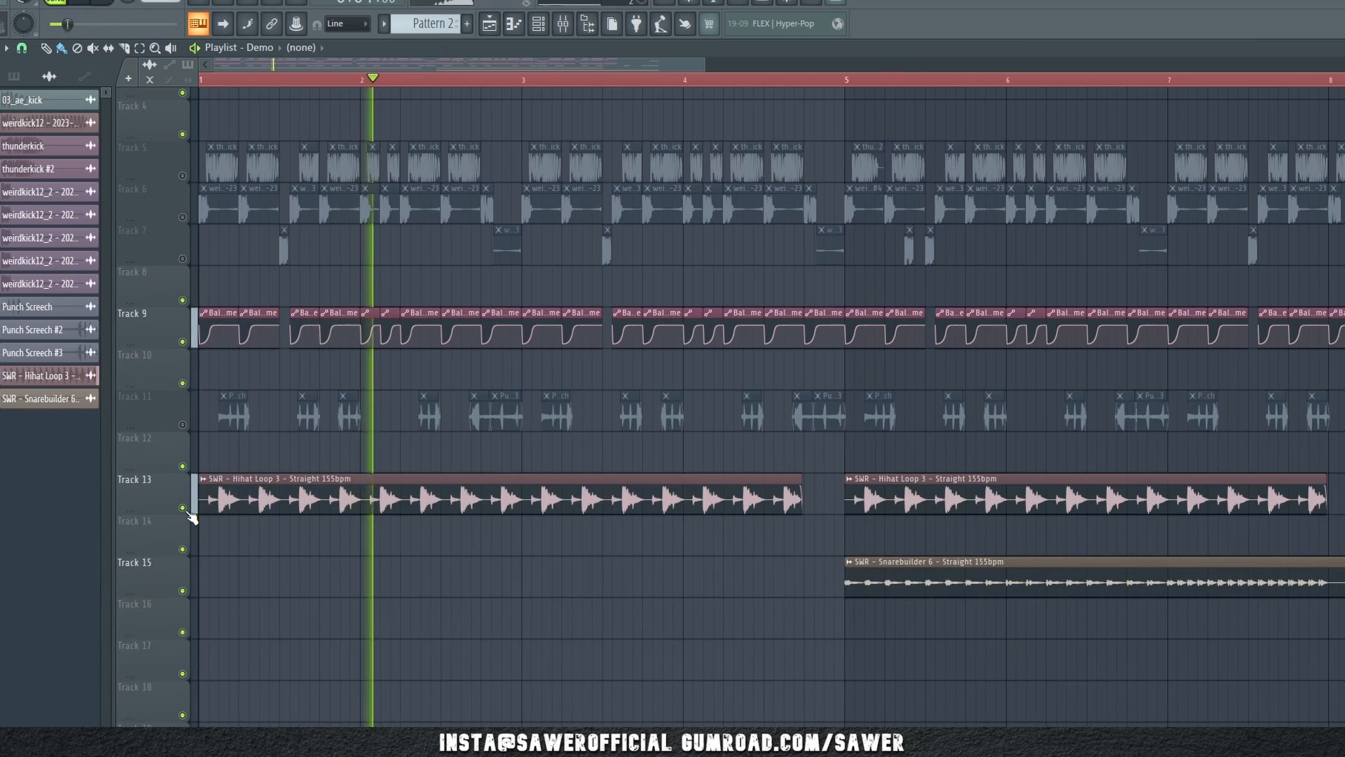
{"action": "key", "text": "space"}
Unmute all playlist tracks and play the full Demo arrangement from the start.
{"action": "right_click", "coordinate": [185, 510]}
{"action": "right_click", "coordinate": [185, 509]}
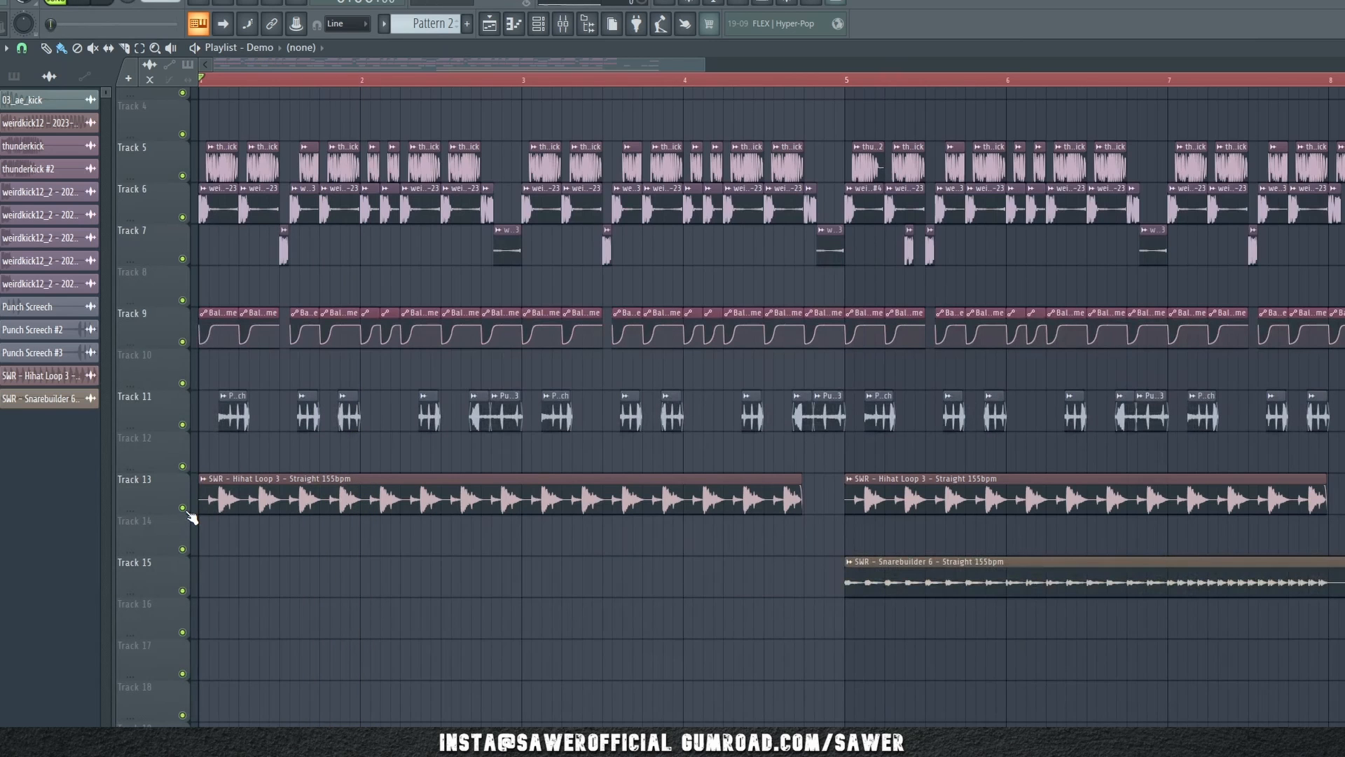
{"action": "left_click", "coordinate": [182, 217], "text": "ctrl"}
{"action": "left_click", "coordinate": [182, 176]}
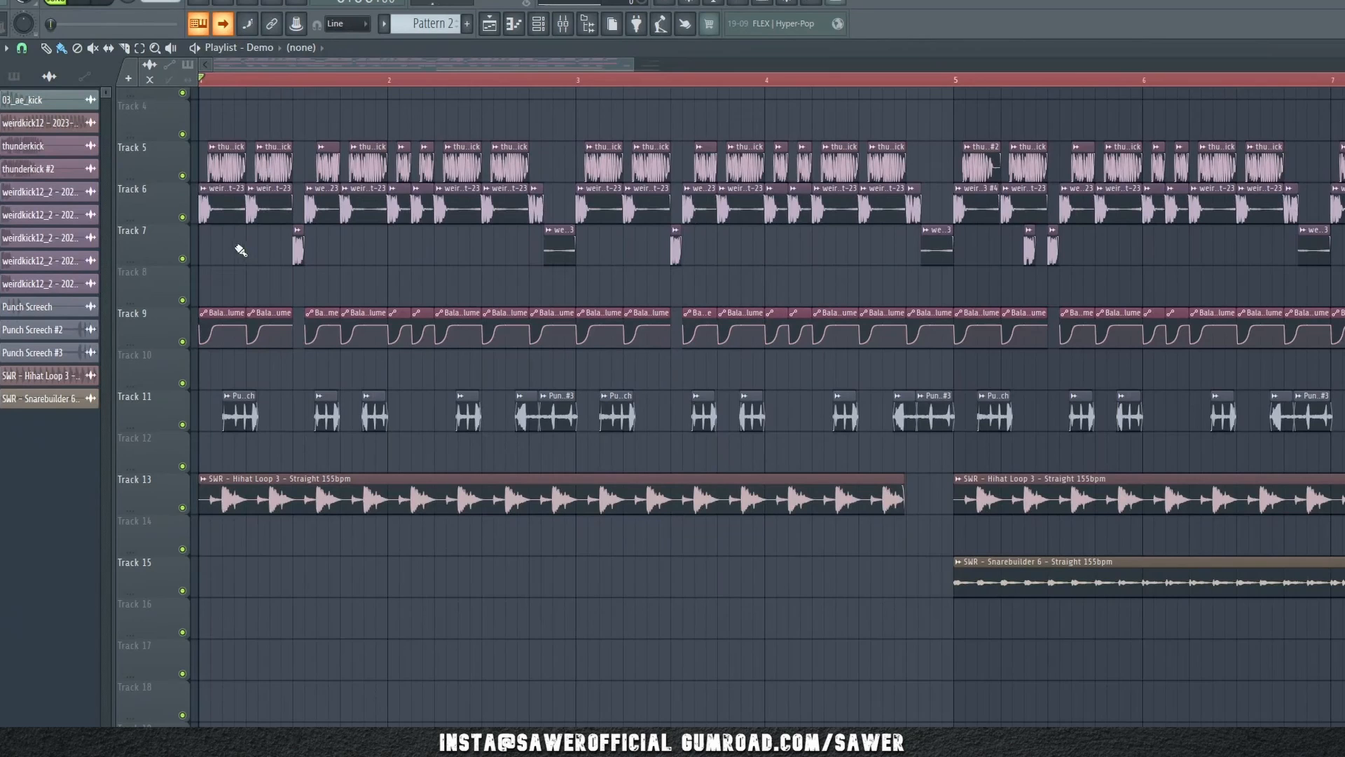
{"action": "key", "text": "space"}
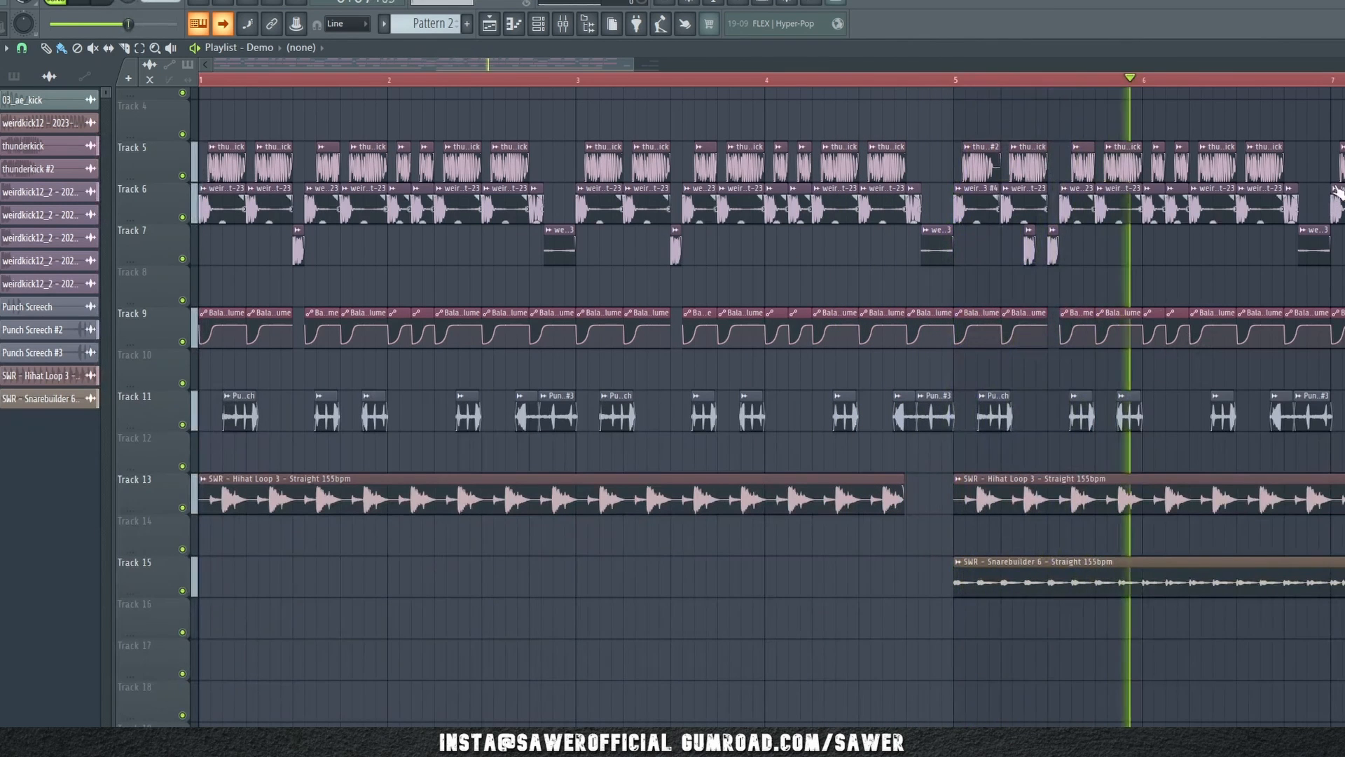
{"action": "scroll", "coordinate": [1256, 299], "scroll_direction": "down", "scroll_amount": 1, "text": "ctrl"}
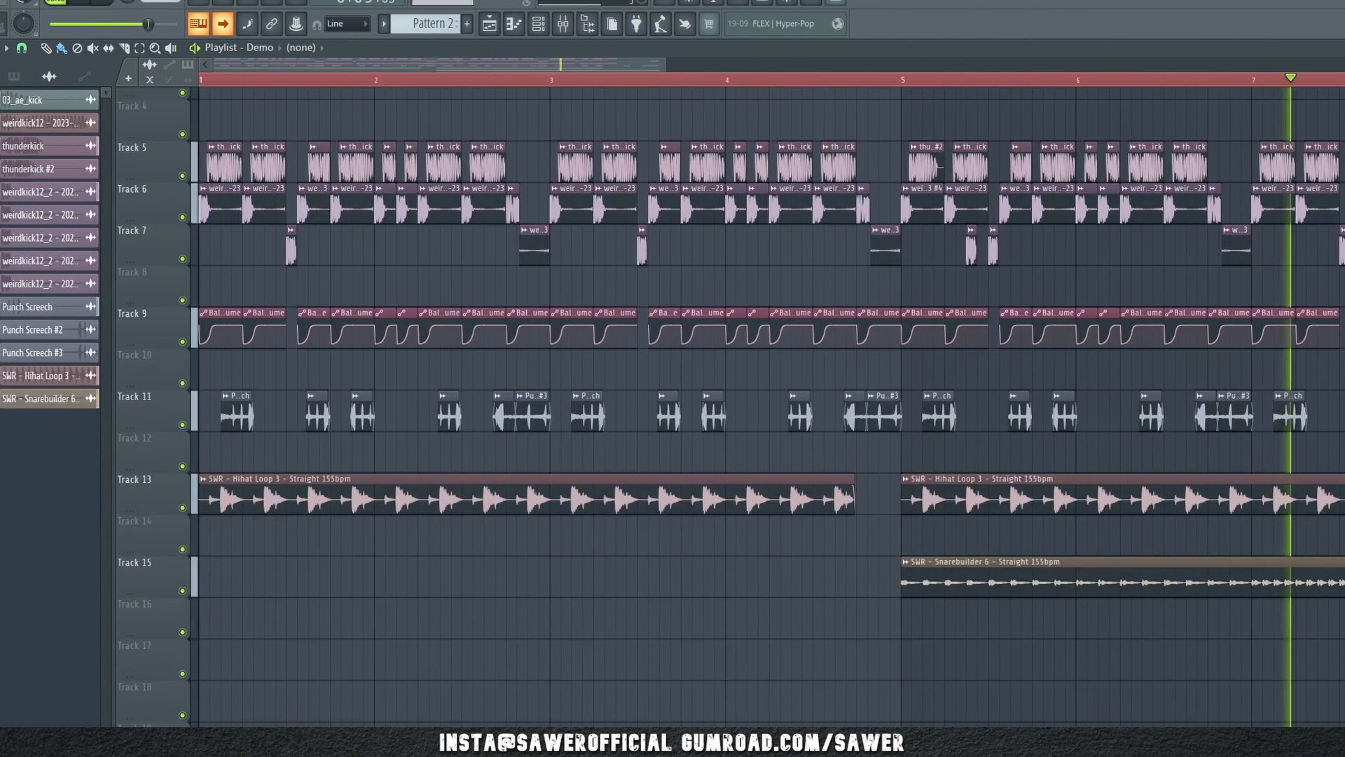